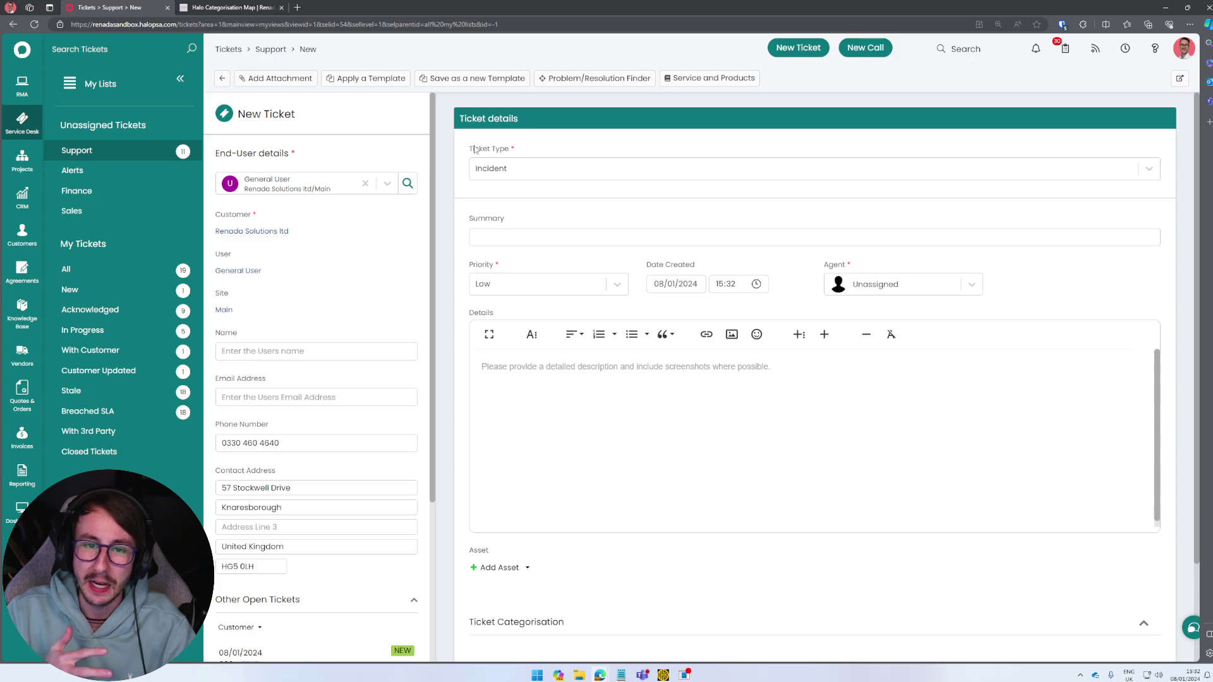
Switch the new ticket's type to Request and set it back to Incident
left_click(602, 173)
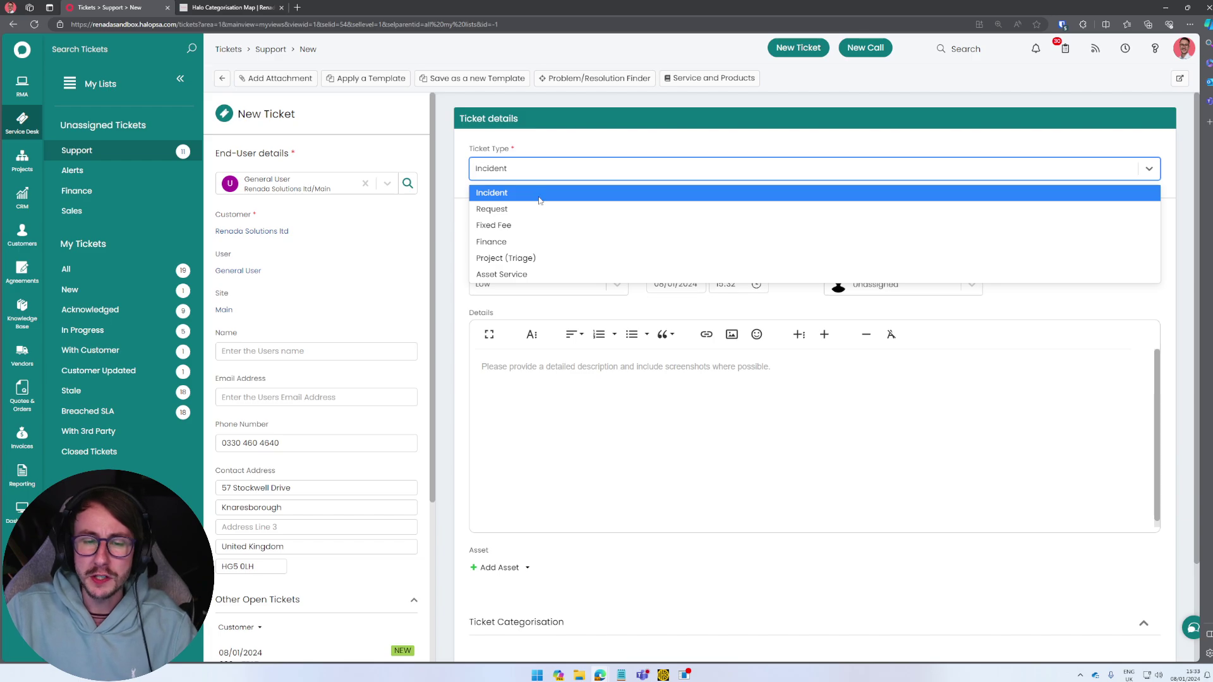
left_click(540, 201)
left_click(532, 178)
left_click(529, 203)
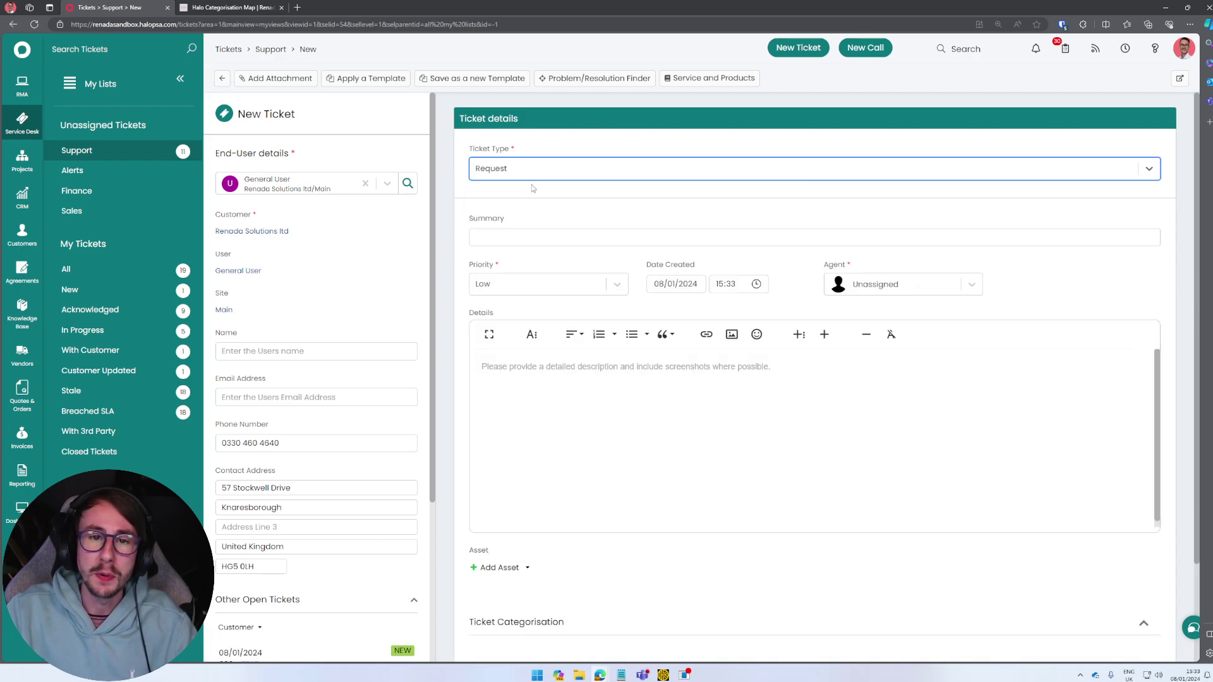
left_click(532, 178)
left_click(531, 191)
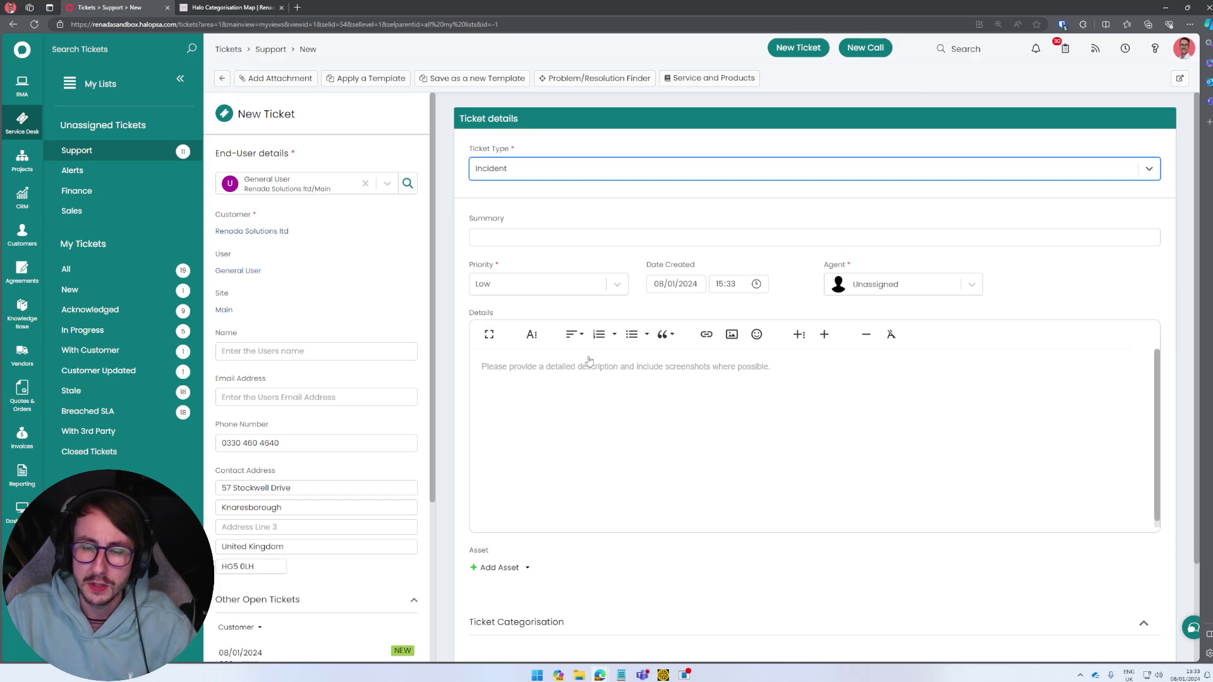
Try Backup as the new ticket's category, open its backup category choices, and clear the category again
scroll(800, 625, "down", 2)
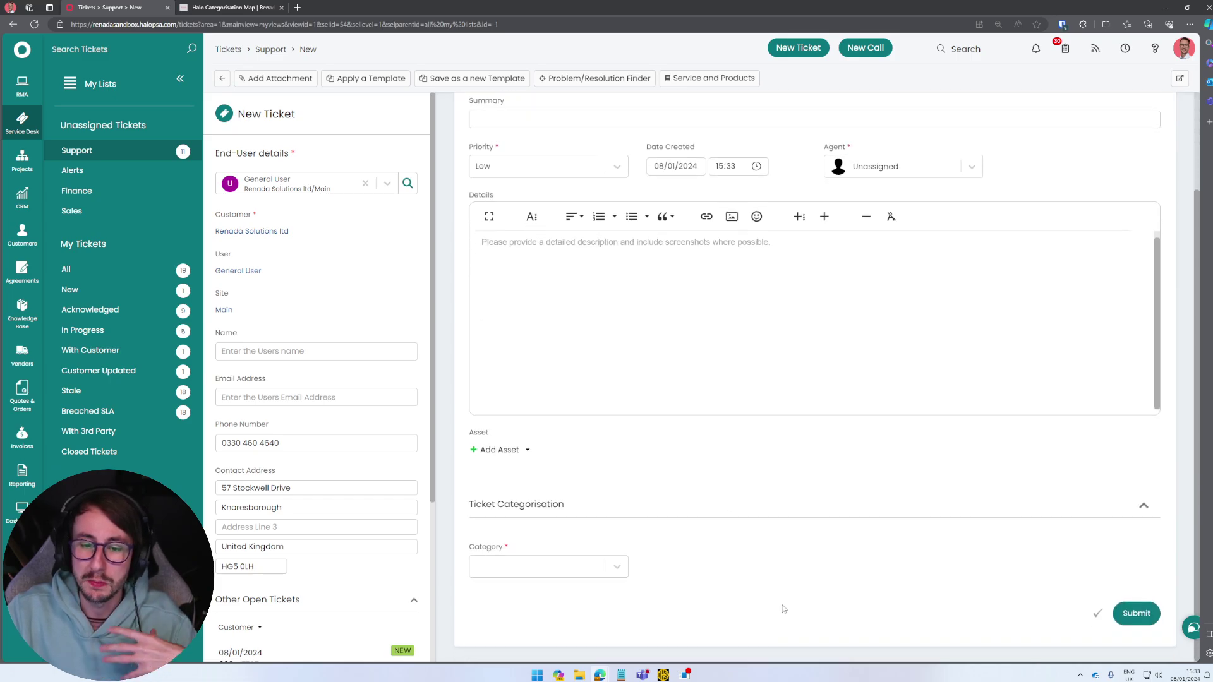
left_click(622, 572)
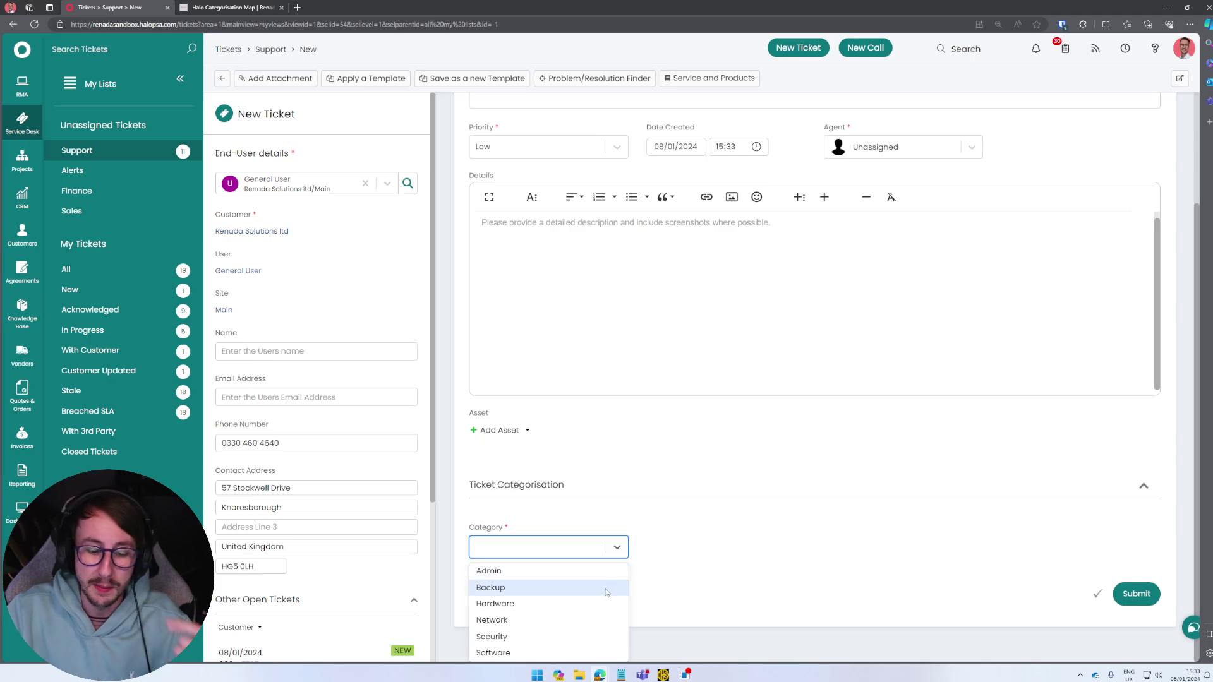
key("F11")
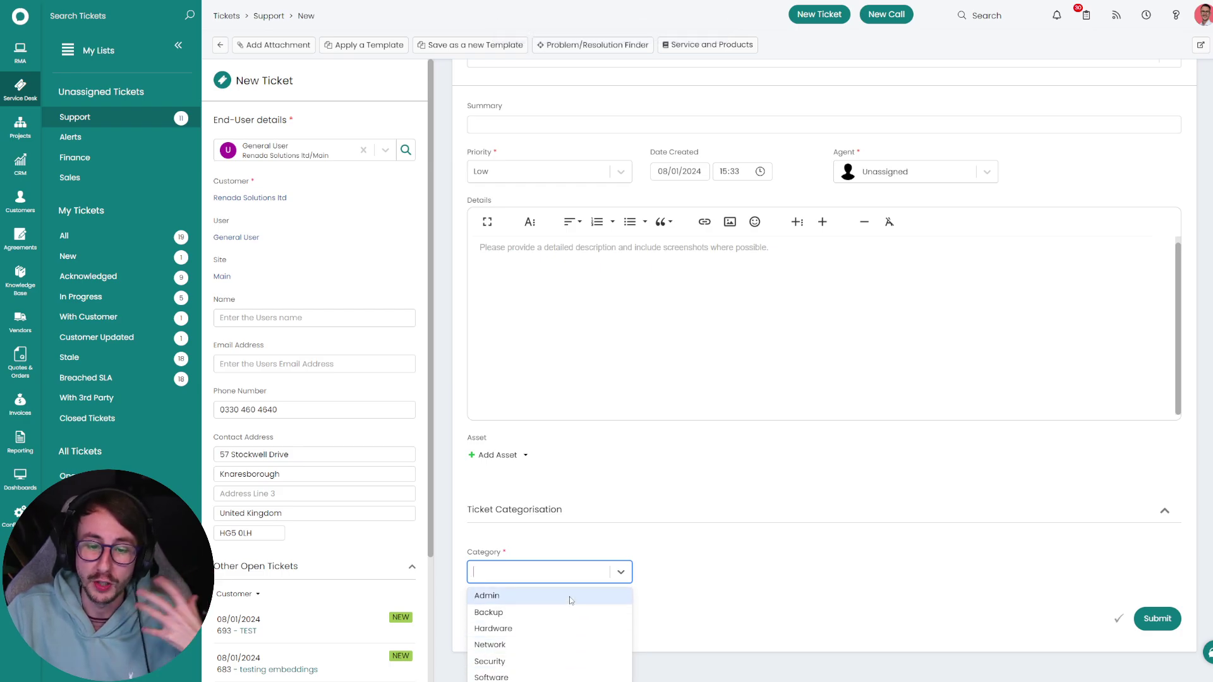
left_click(569, 613)
left_click(738, 592)
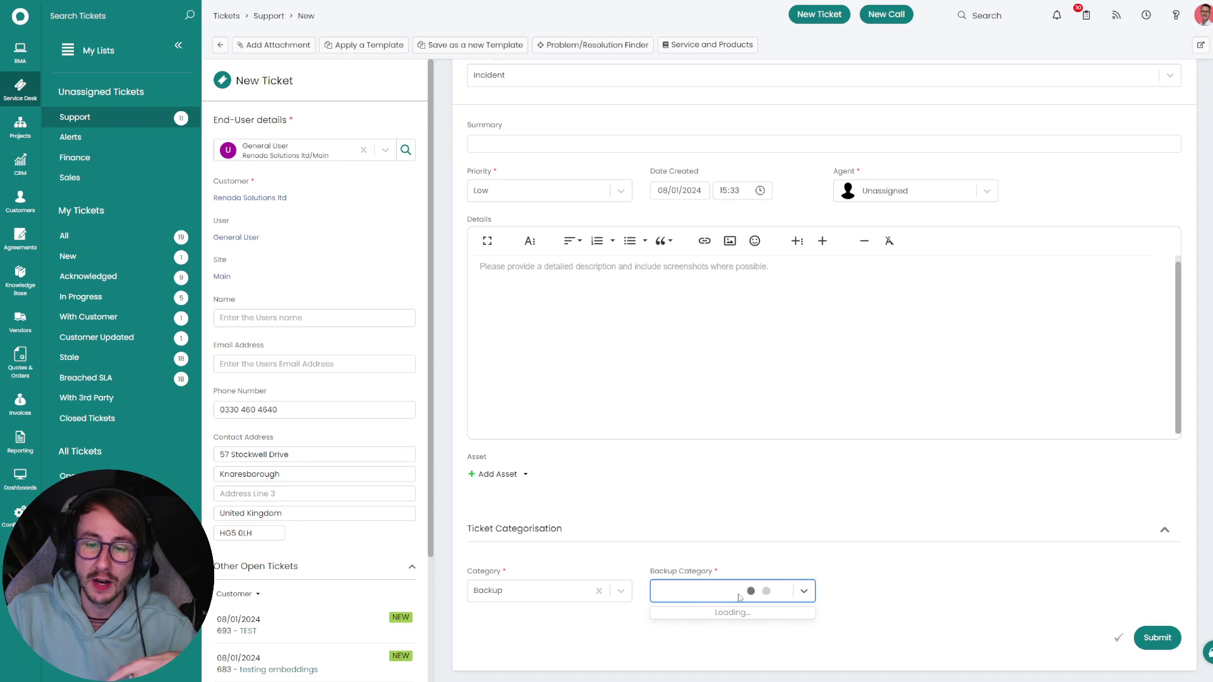
left_click(599, 590)
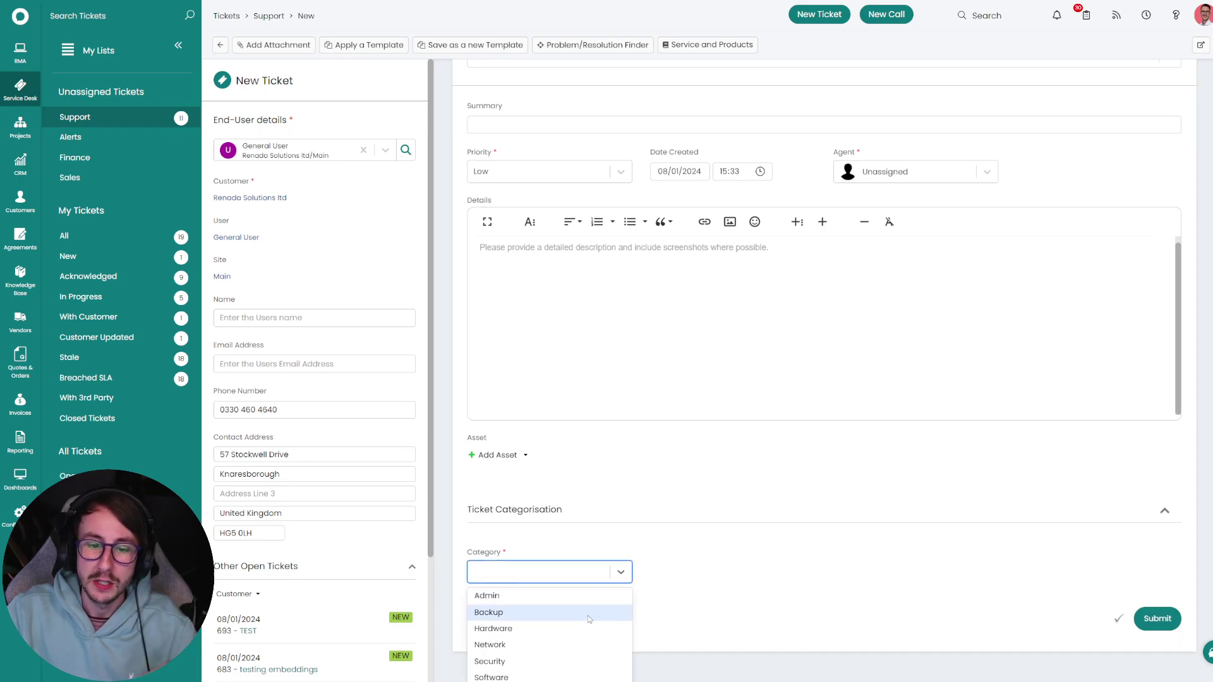
Set the ticket's category to Hardware and look through the available hardware categories
left_click(568, 629)
left_click(804, 591)
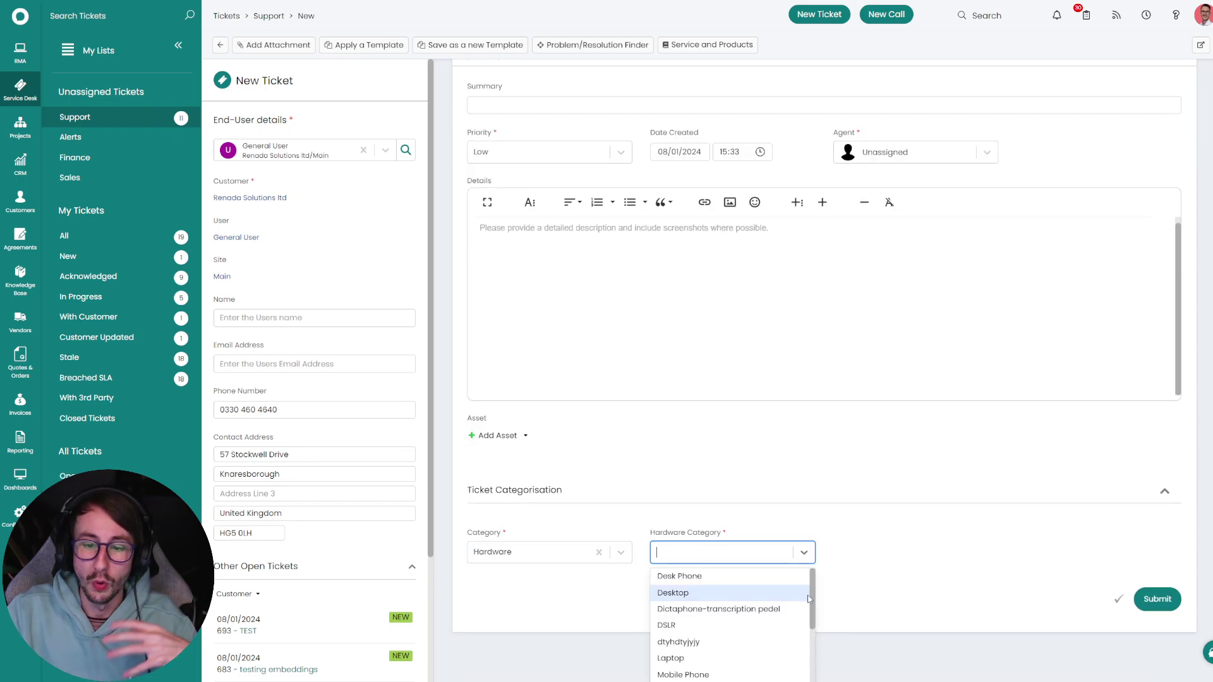
scroll(790, 607, "down", 5)
left_click(862, 589)
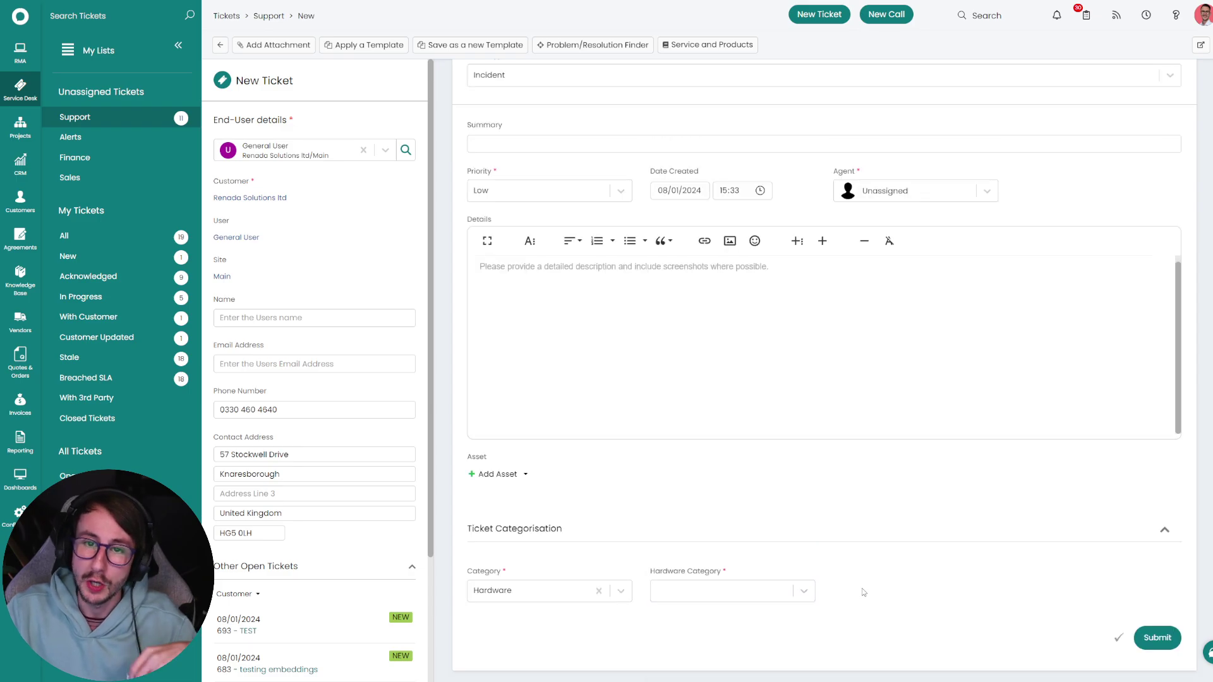
Reselect Incident as the ticket type and Hardware as the category
scroll(862, 589, "up", 1)
left_click(496, 134)
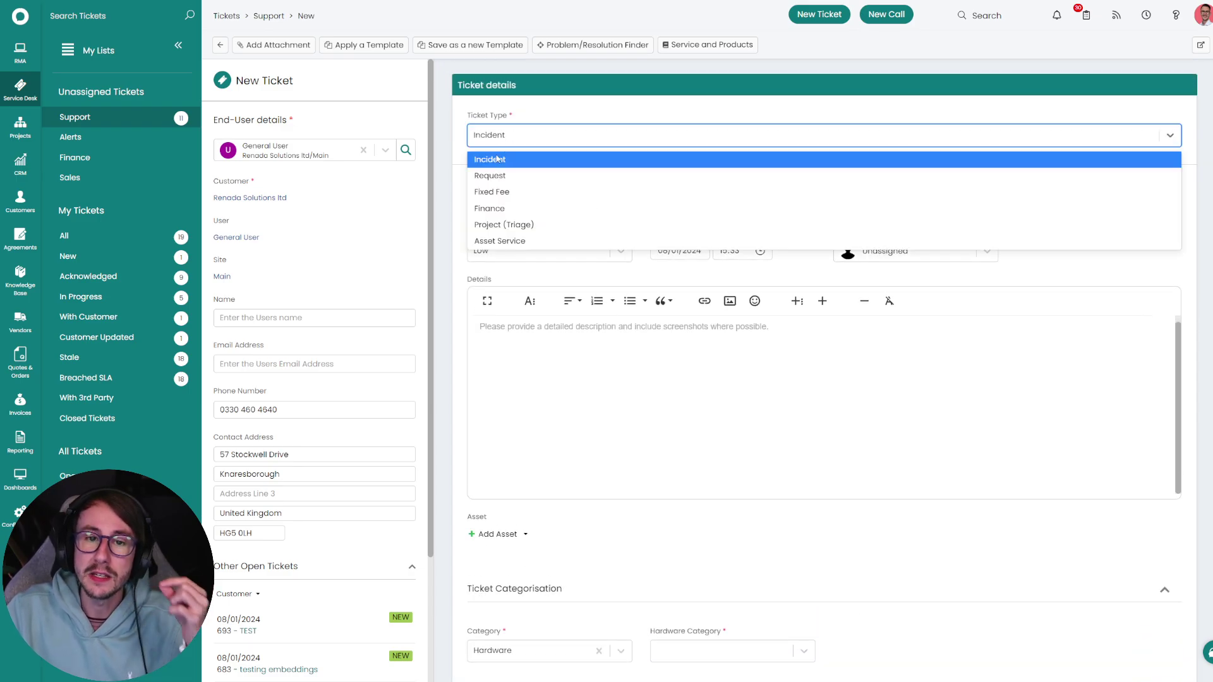
left_click(498, 158)
scroll(828, 562, "down", 1)
left_click(620, 591)
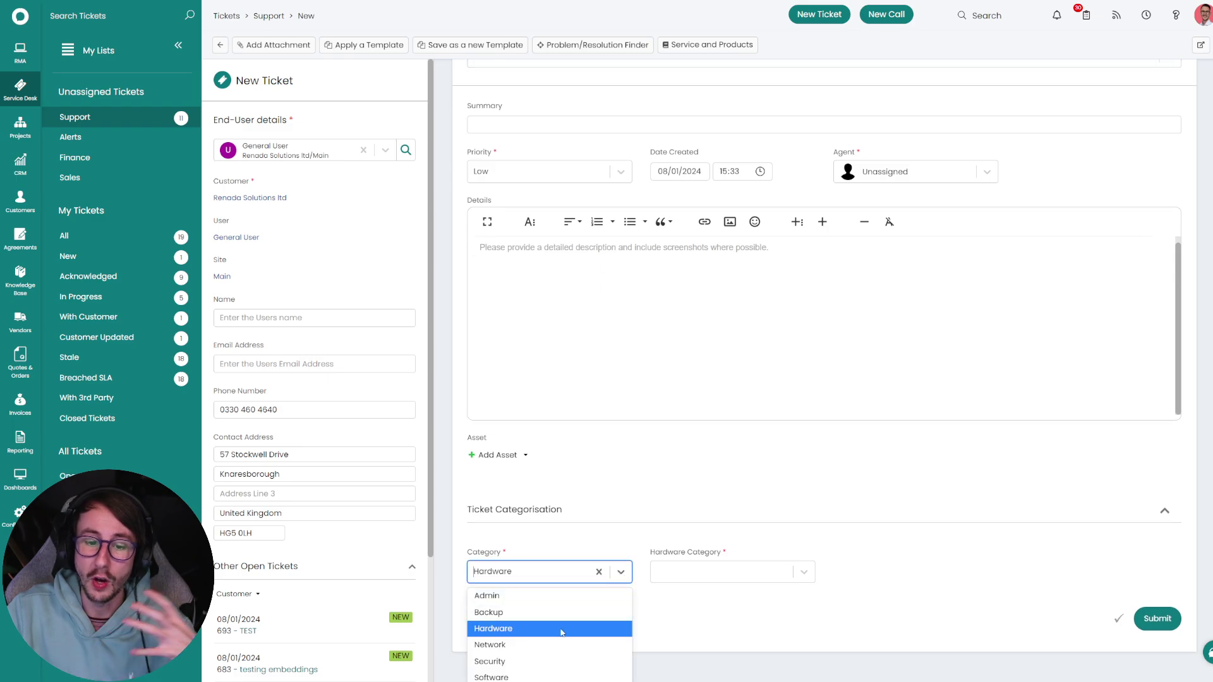
left_click(561, 632)
Set the ticket's hardware category to Dictaphone-transcription pedel
left_click(733, 591)
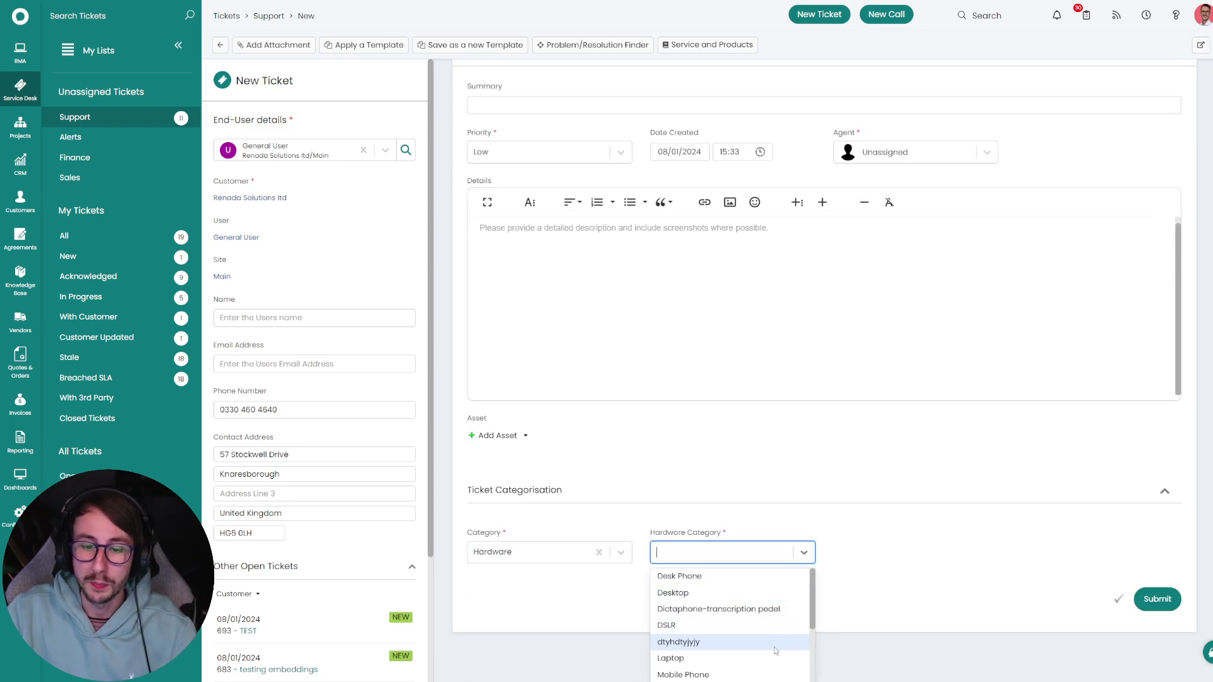
scroll(745, 638, "down", 1)
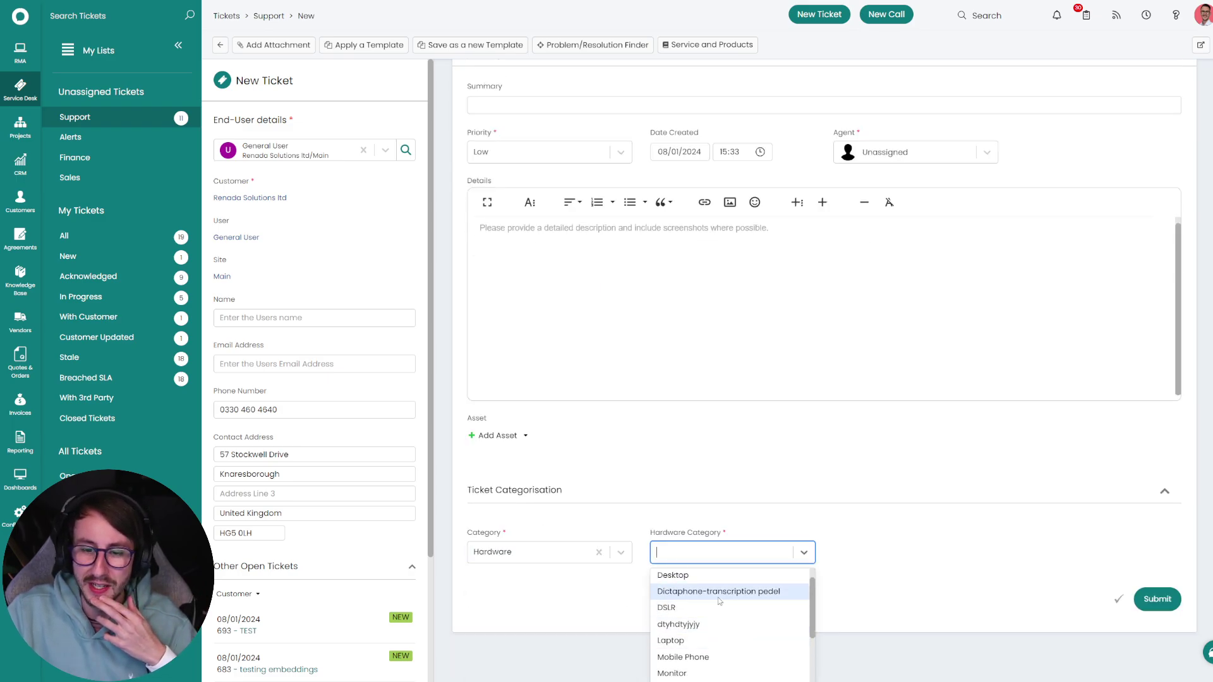
left_click(719, 601)
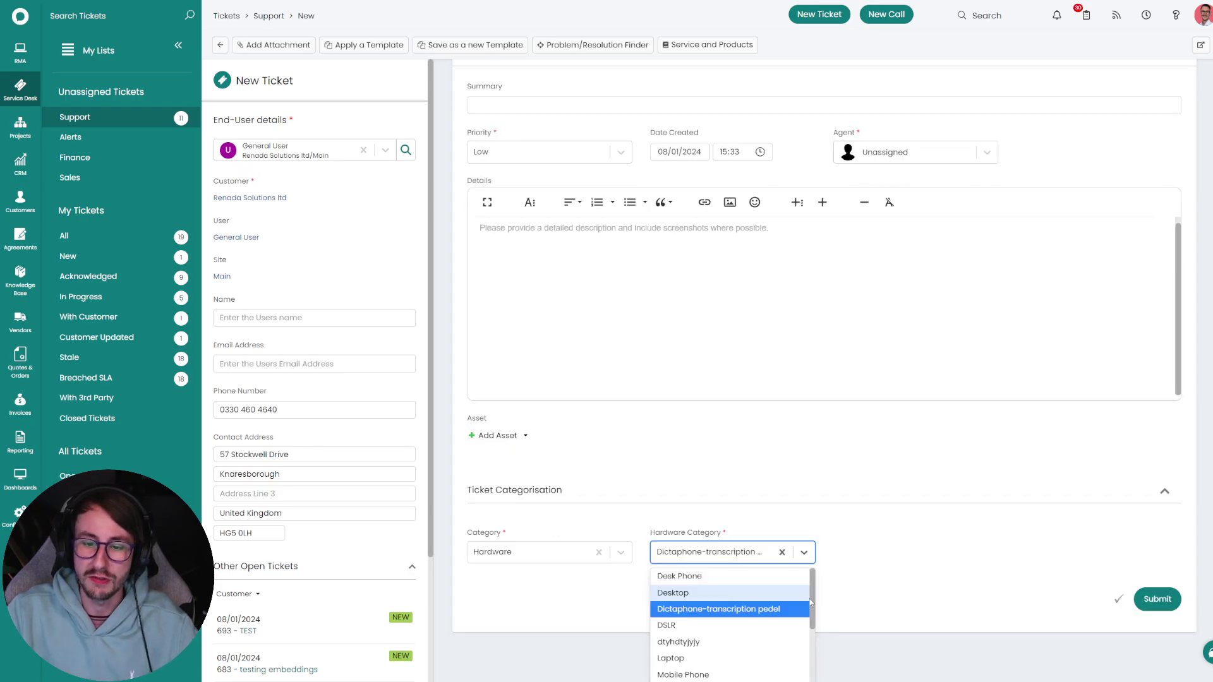
left_click(804, 590)
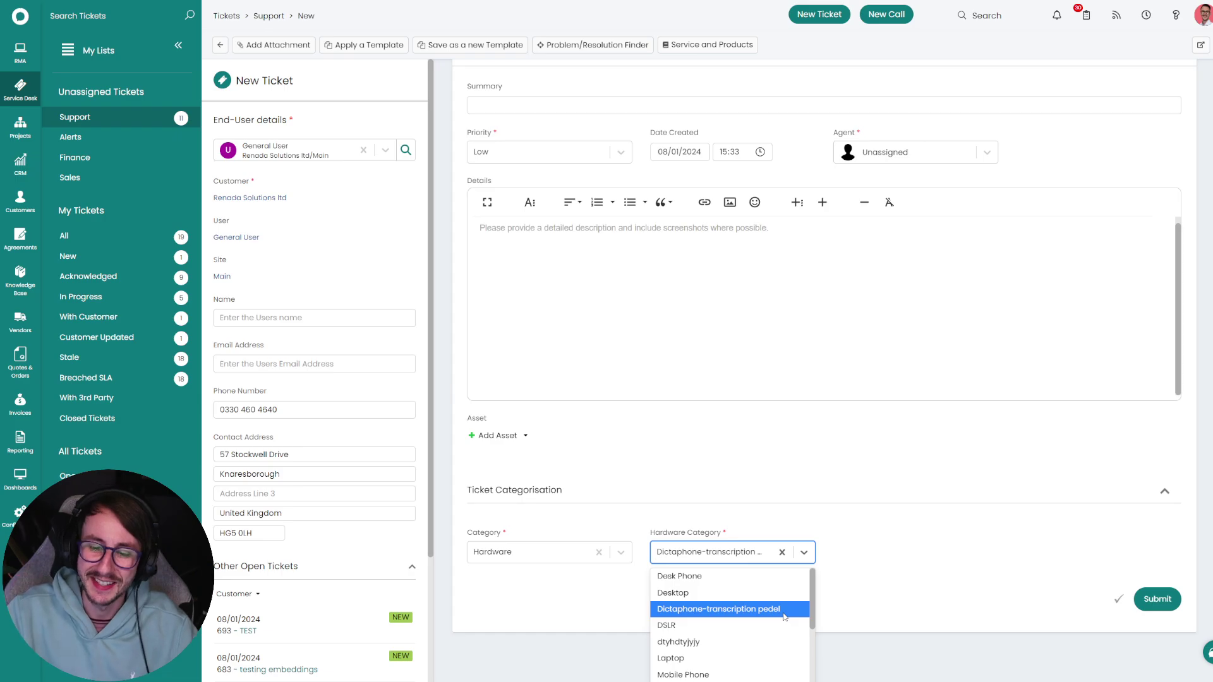
left_click(795, 611)
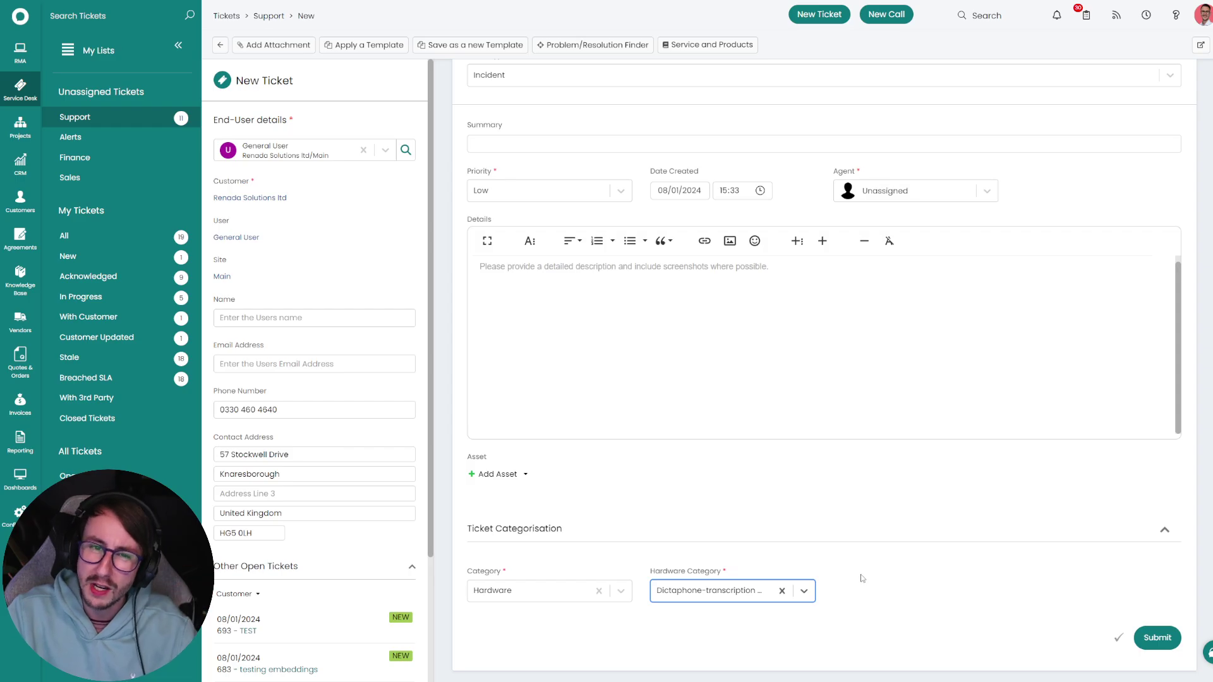
left_click(884, 599)
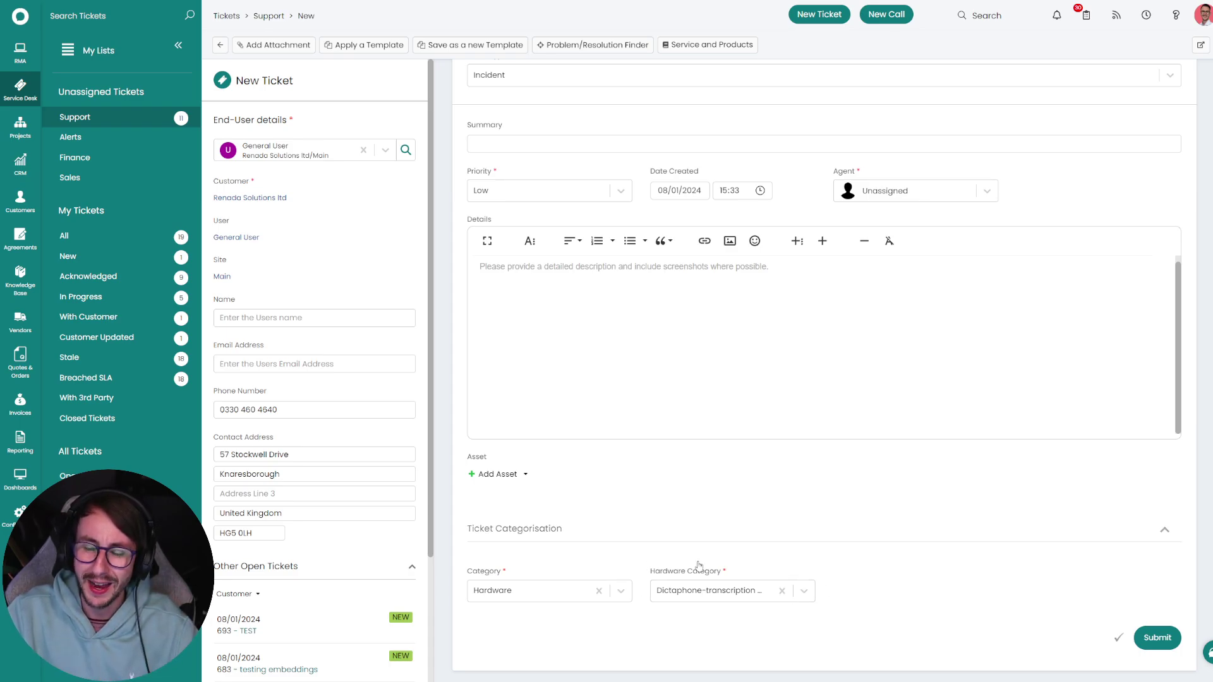
Set the ticket's category to Backup and add Acronis as a new backup category
left_click(621, 591)
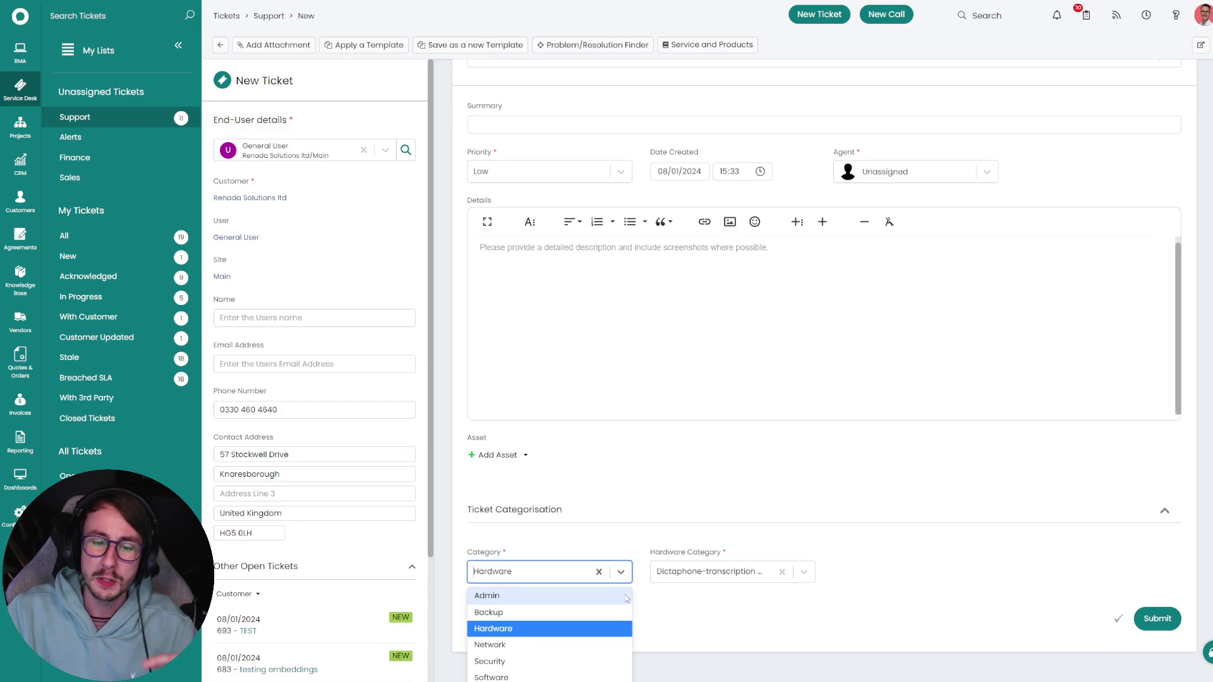
left_click(490, 612)
left_click(689, 597)
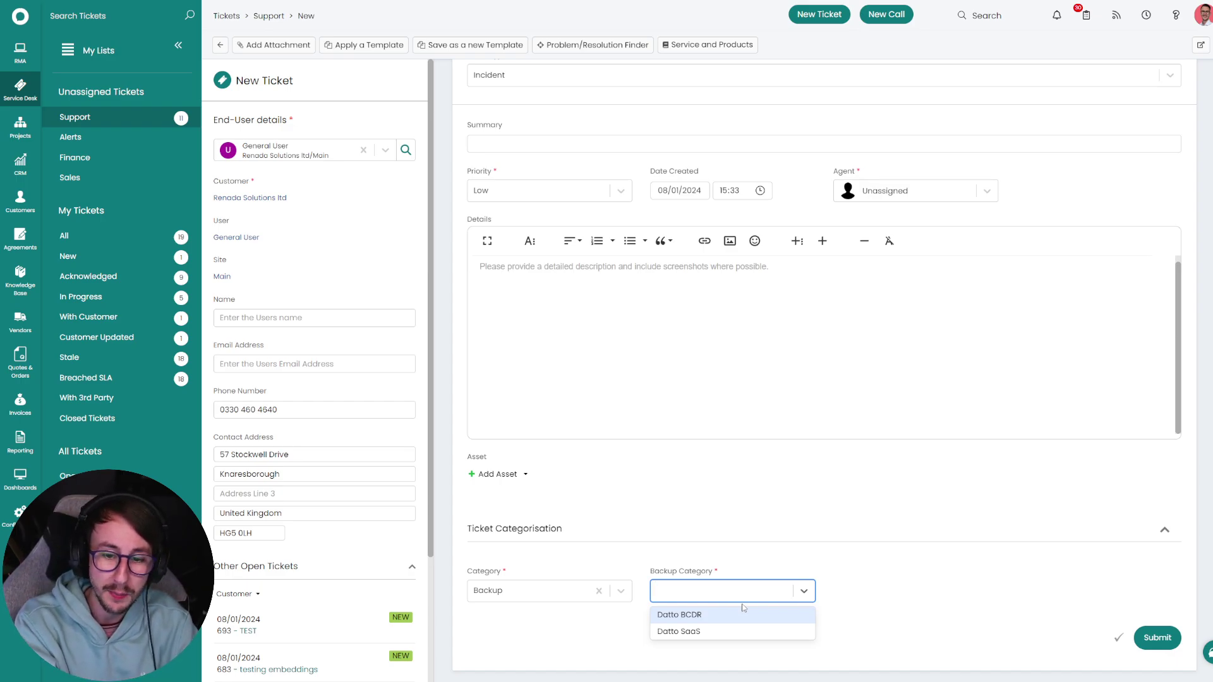
type("Acronis")
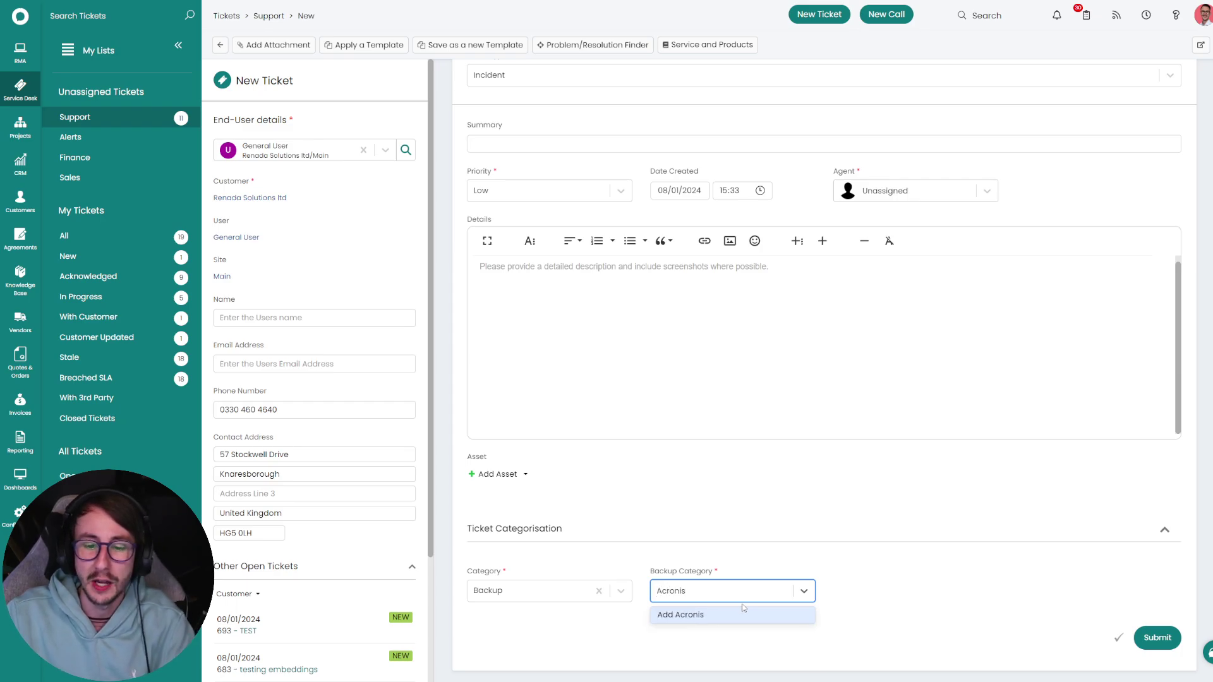
left_click(744, 614)
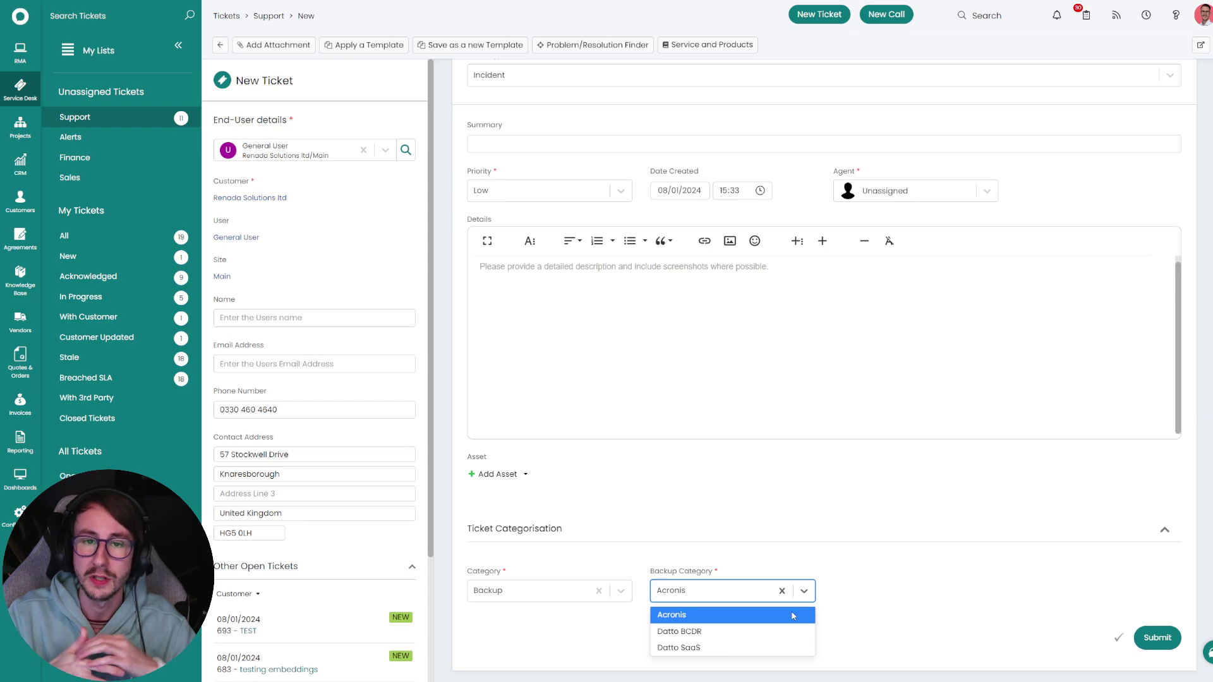
left_click(938, 629)
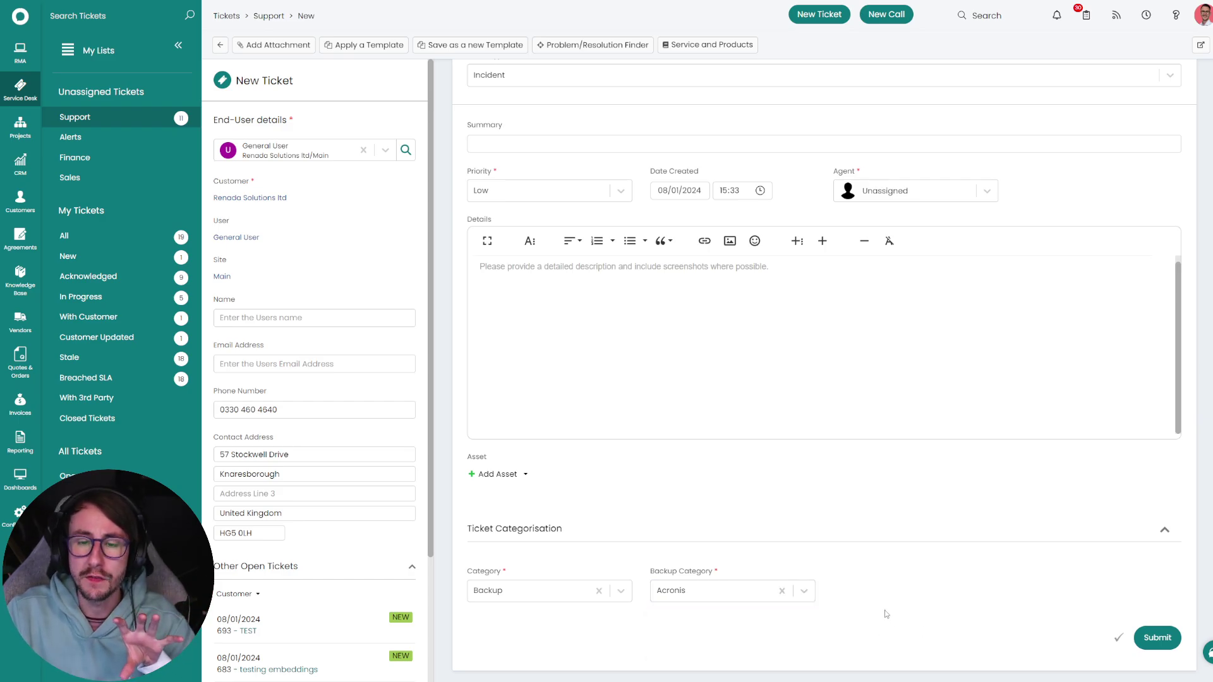
Leave the new ticket for the unassigned Support list, view the Fixed Fee ticket "TEST", and return to the list
scroll(749, 549, "up", 1)
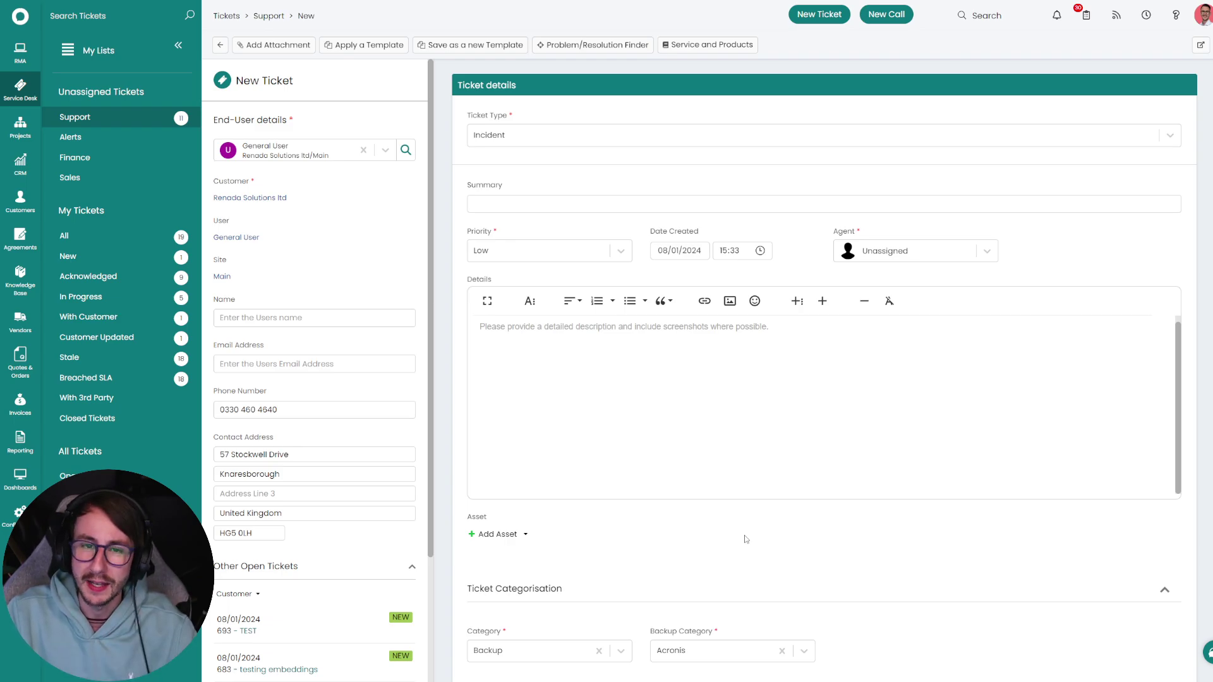
left_click(152, 118)
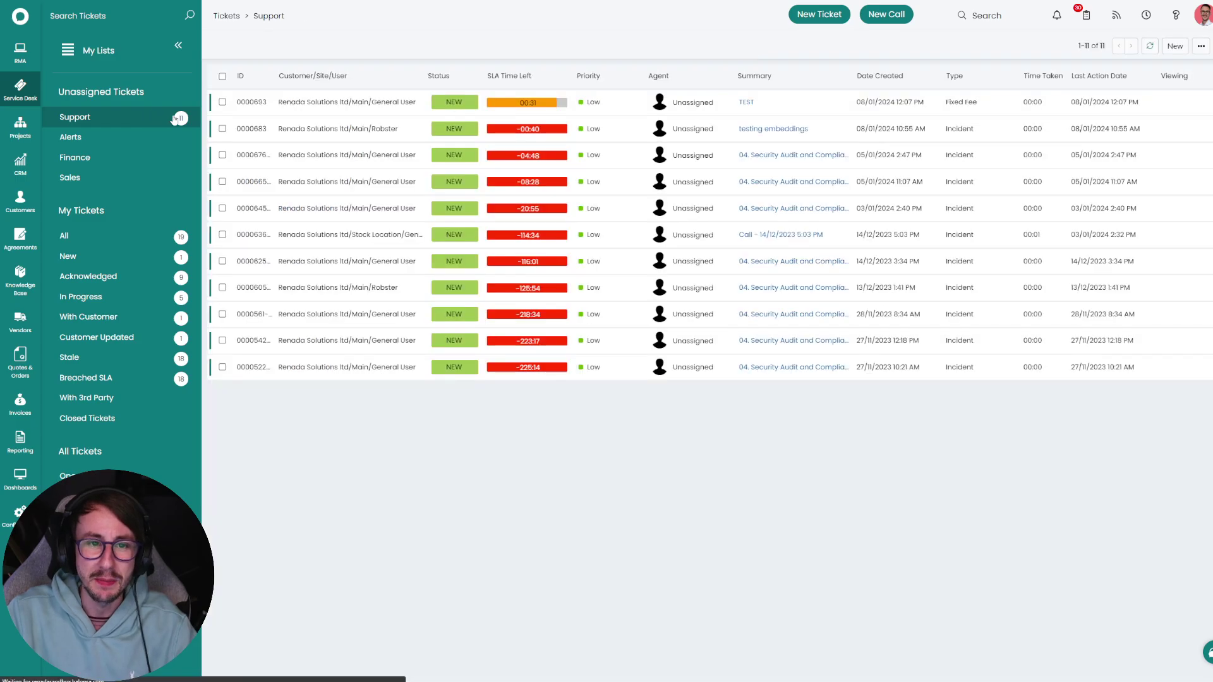
left_click(308, 110)
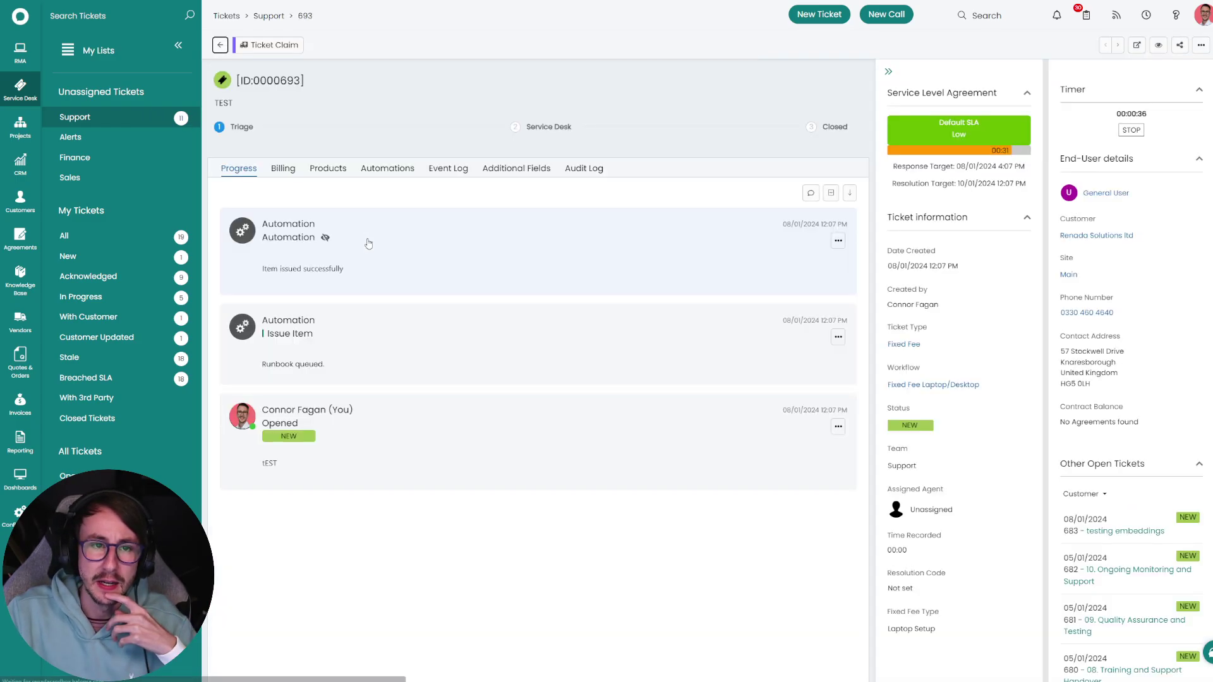
left_click(219, 52)
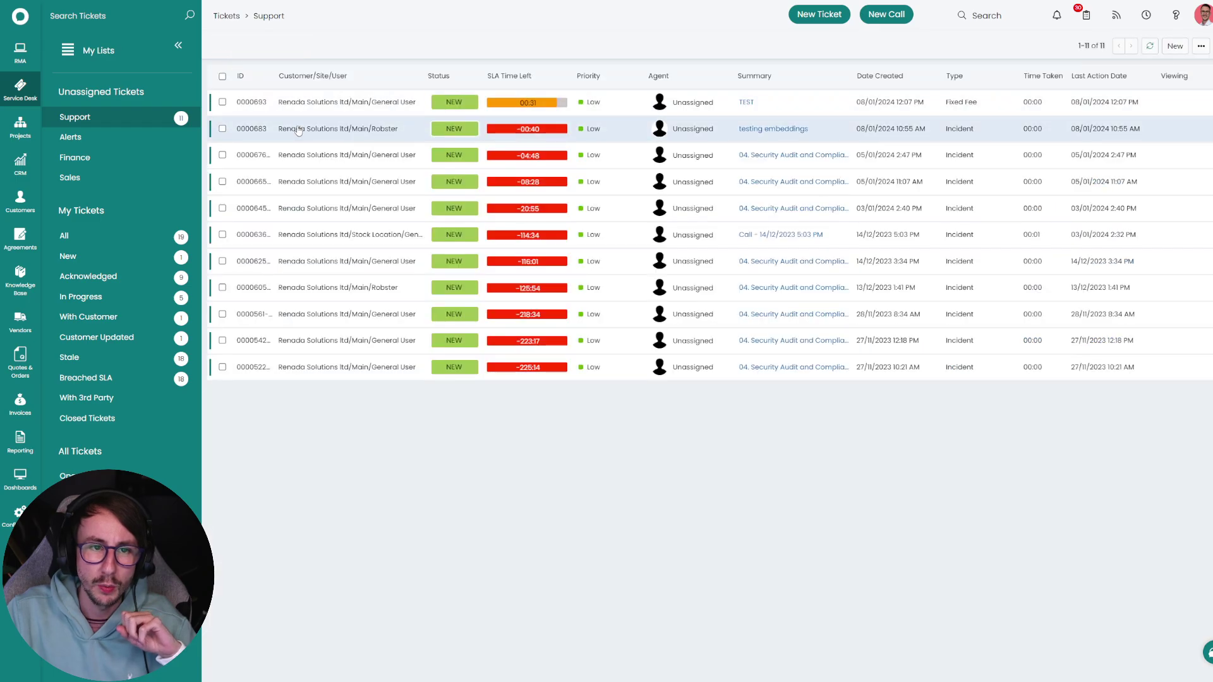
Open the "testing embeddings" ticket from the Support list and read its problem description
left_click(316, 255)
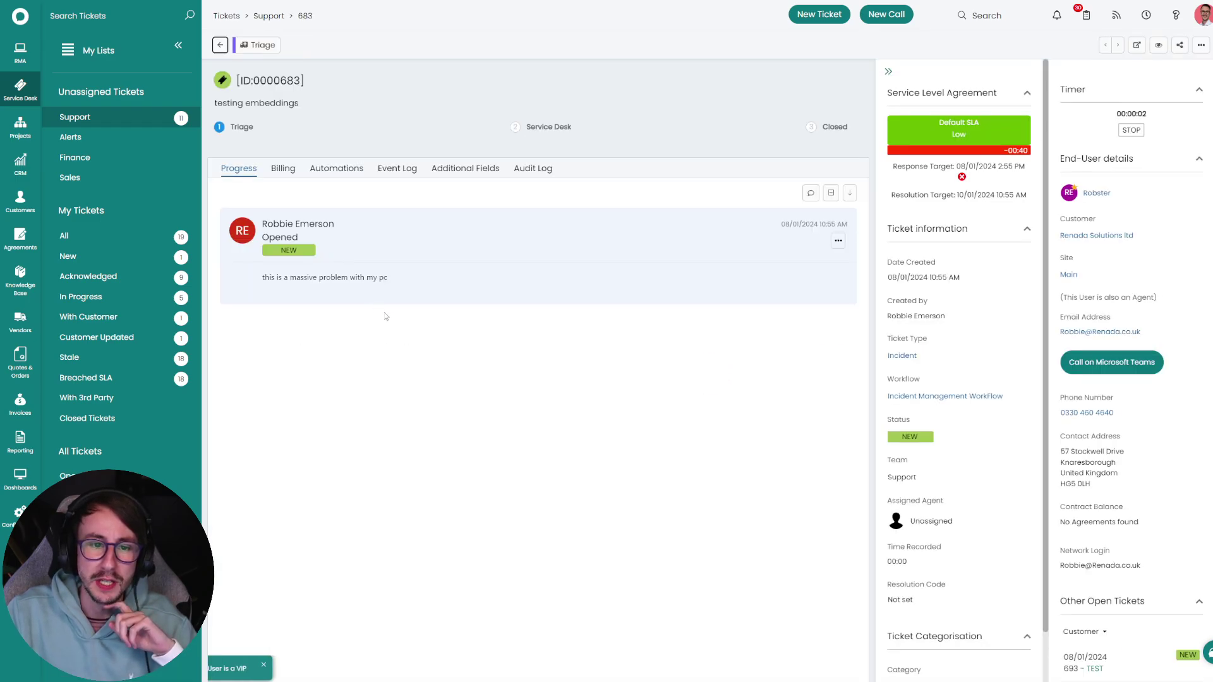
left_click_drag(275, 280, 385, 278)
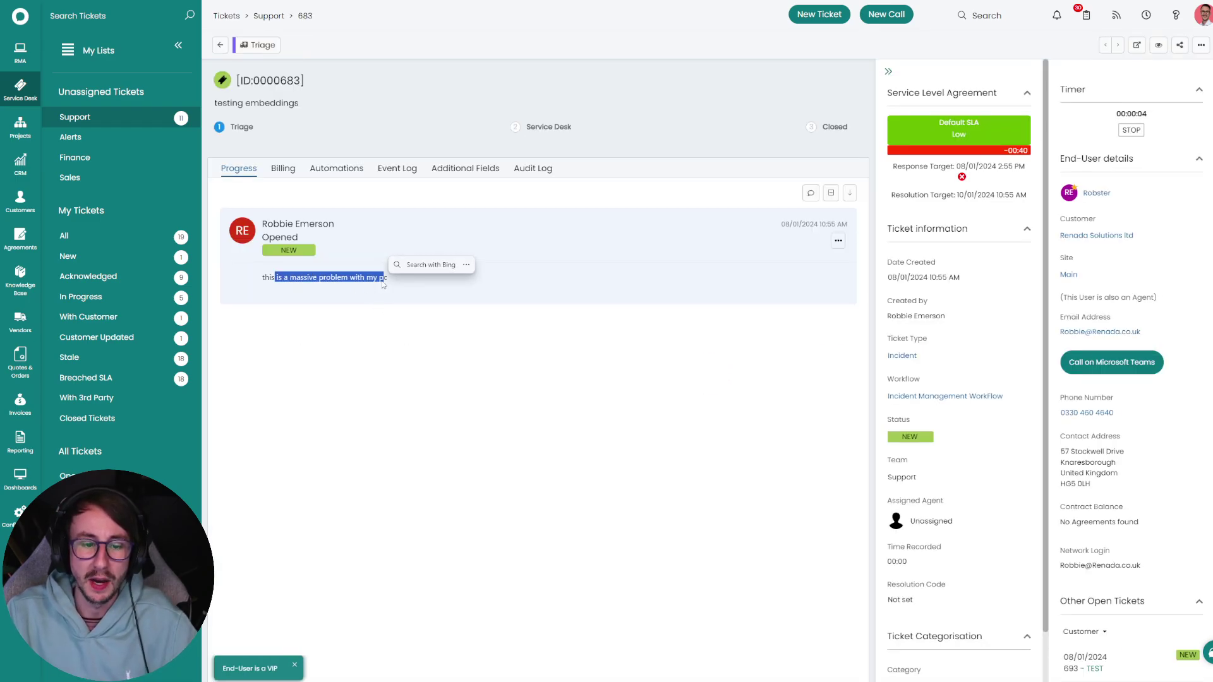
left_click(373, 379)
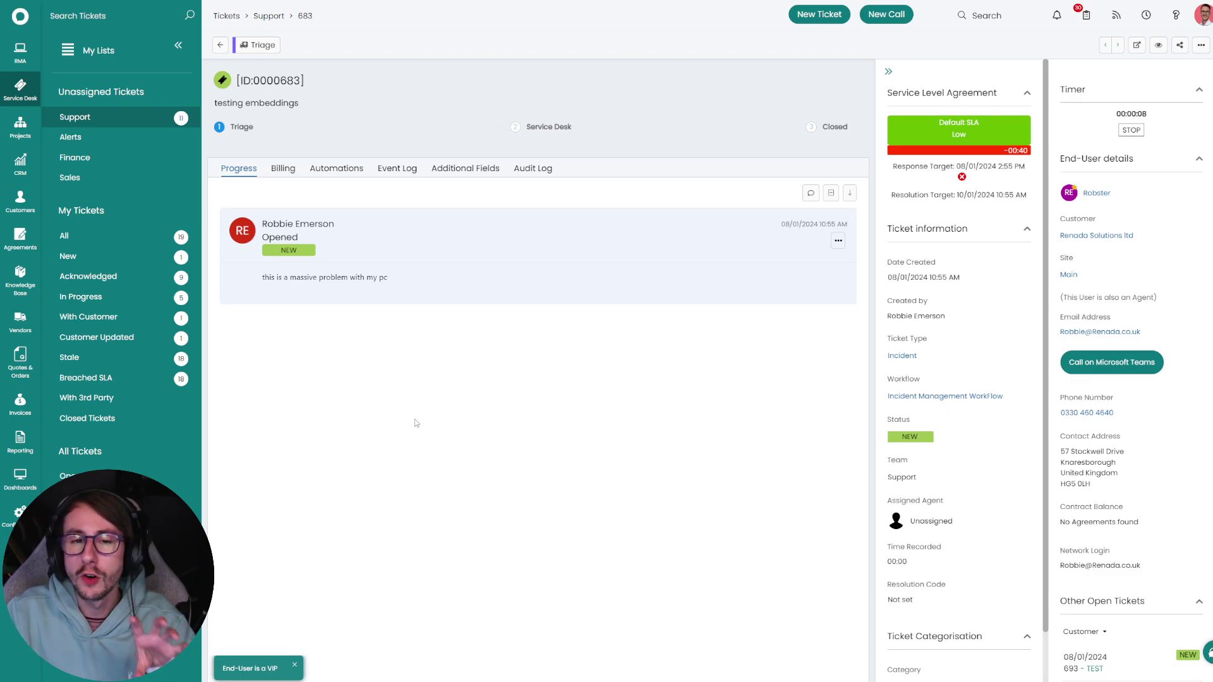
Start the Triage action on the ticket, switching its type to Request and back to Incident
left_click(257, 45)
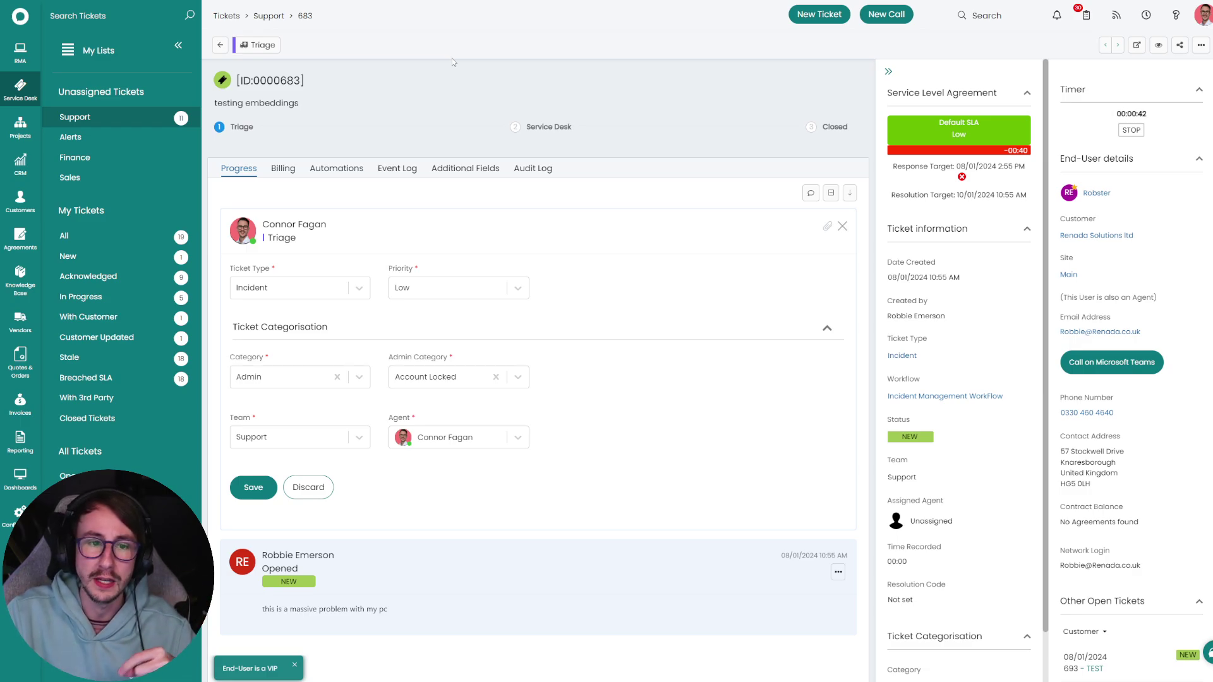
left_click(331, 287)
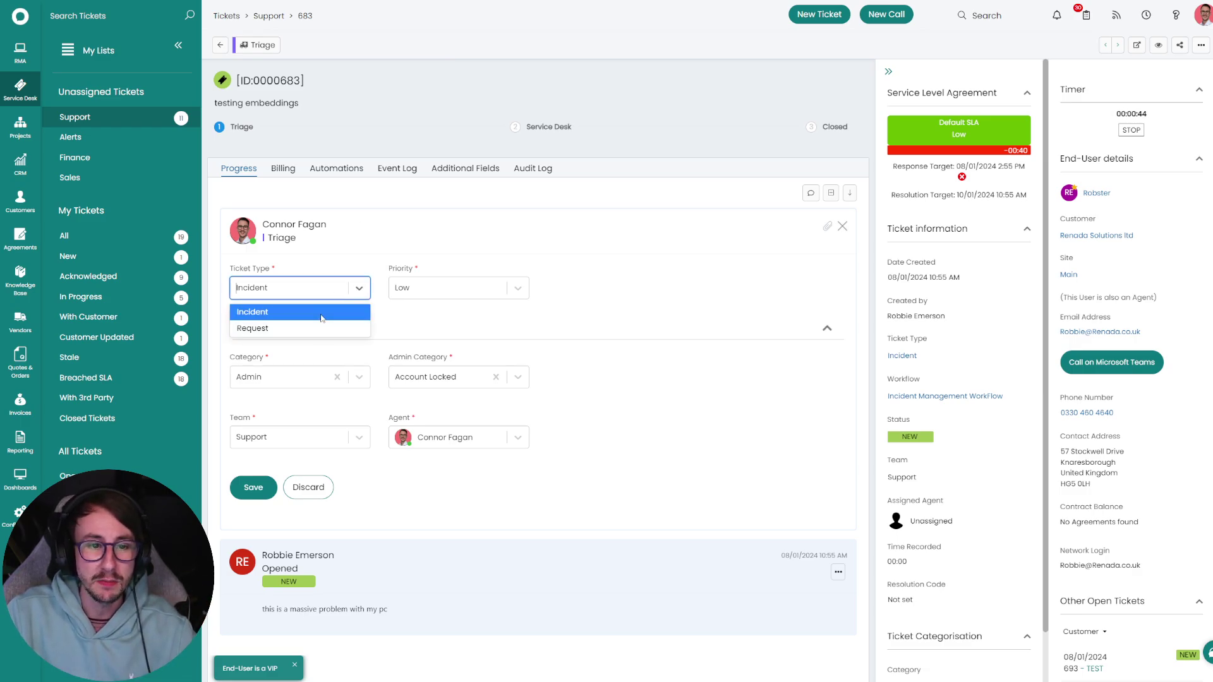
left_click(316, 328)
left_click(303, 287)
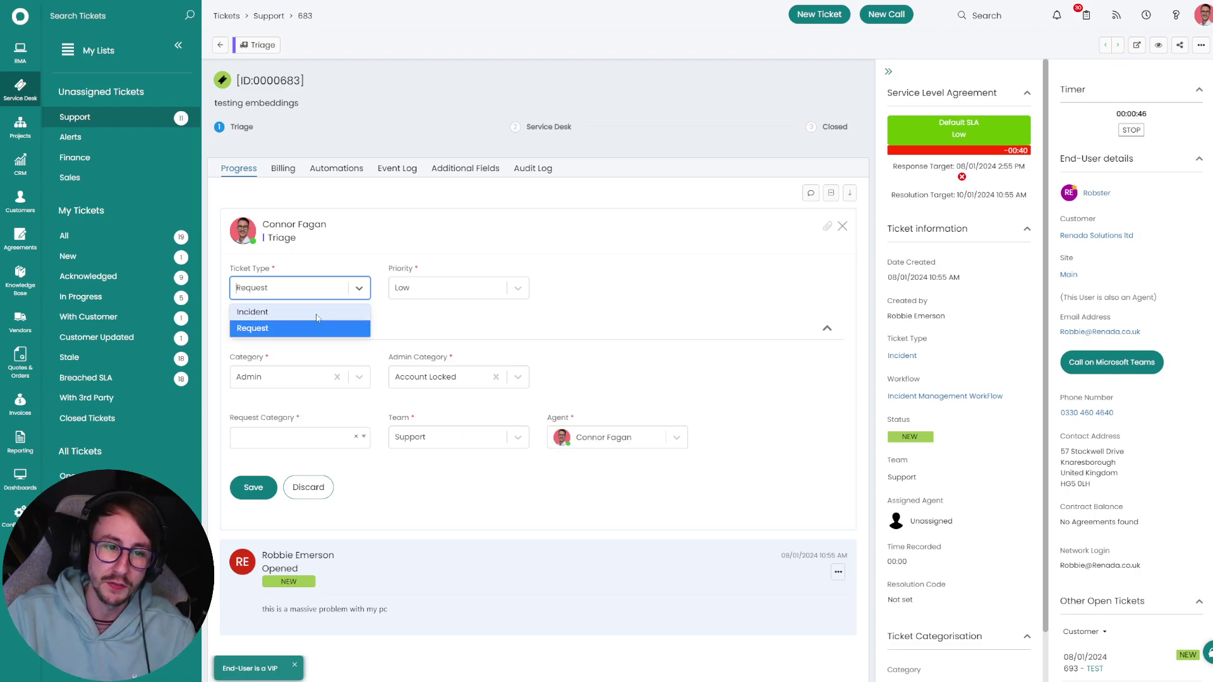
left_click(318, 312)
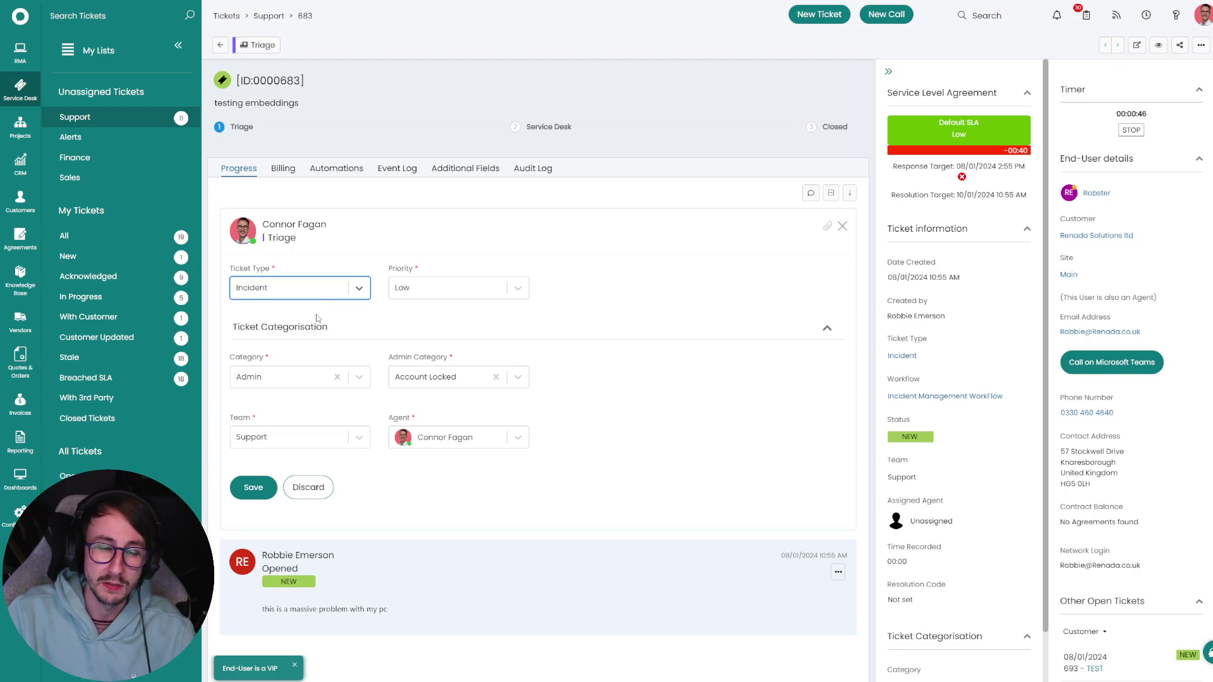
Keep the triage priority at Low and set the category to Hardware with the hardware category Desktop
left_click(411, 295)
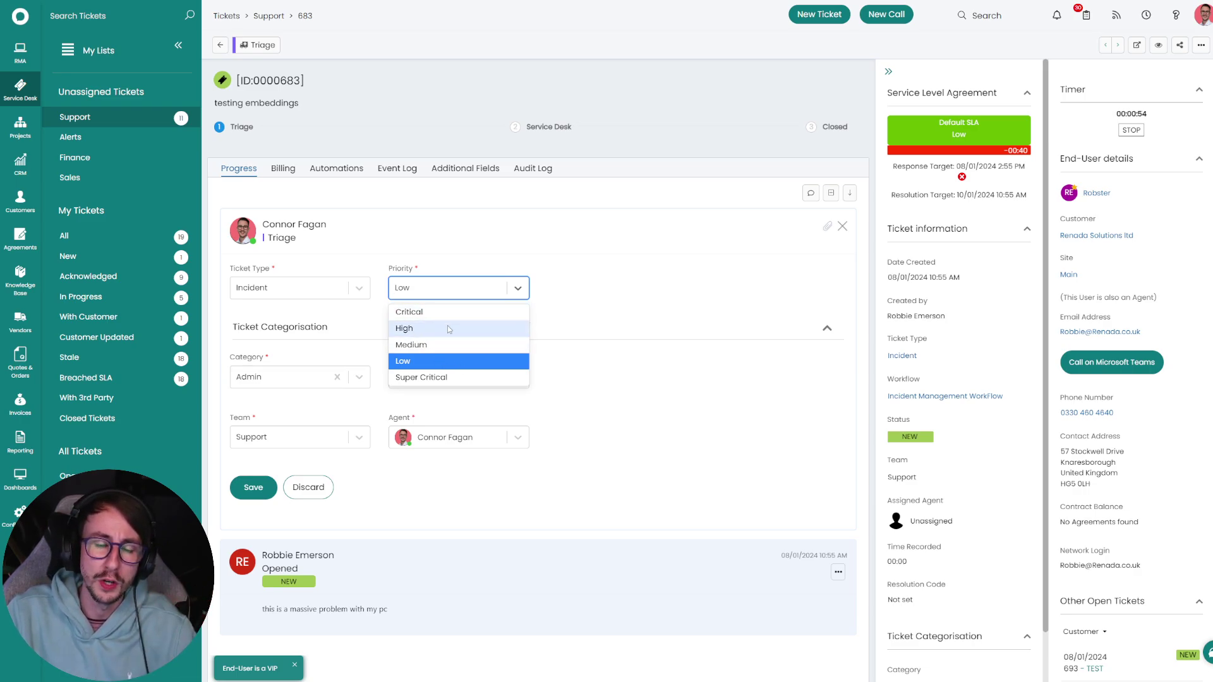
left_click(409, 362)
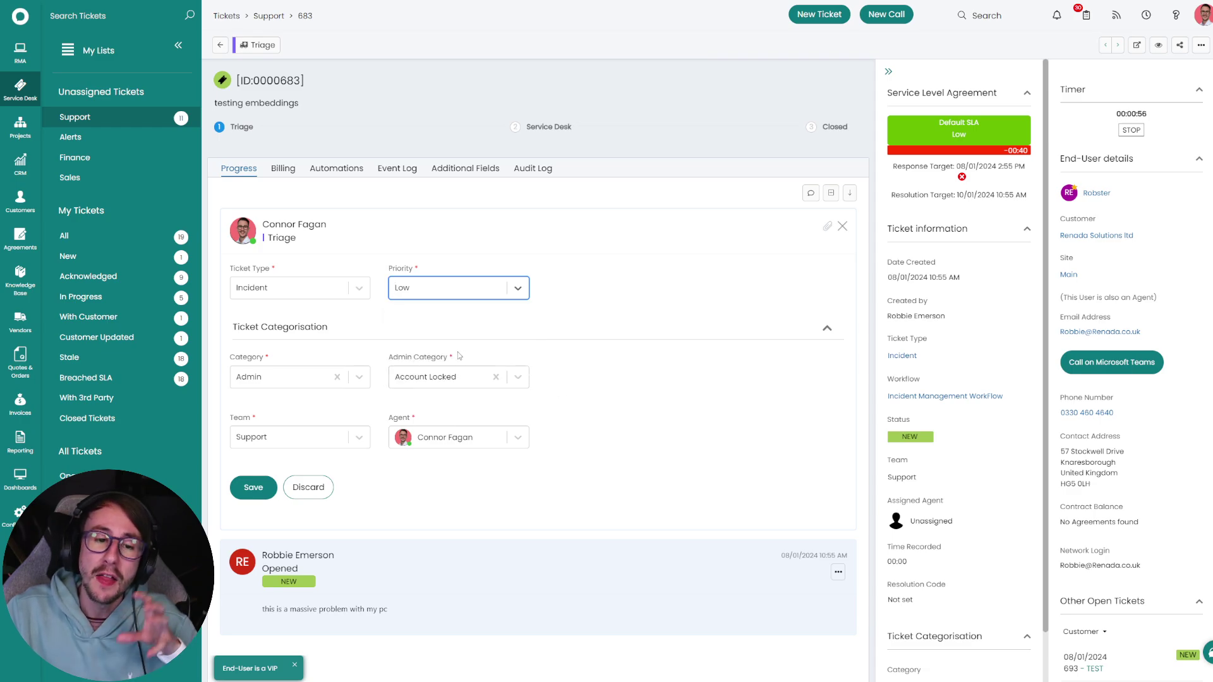
left_click(367, 377)
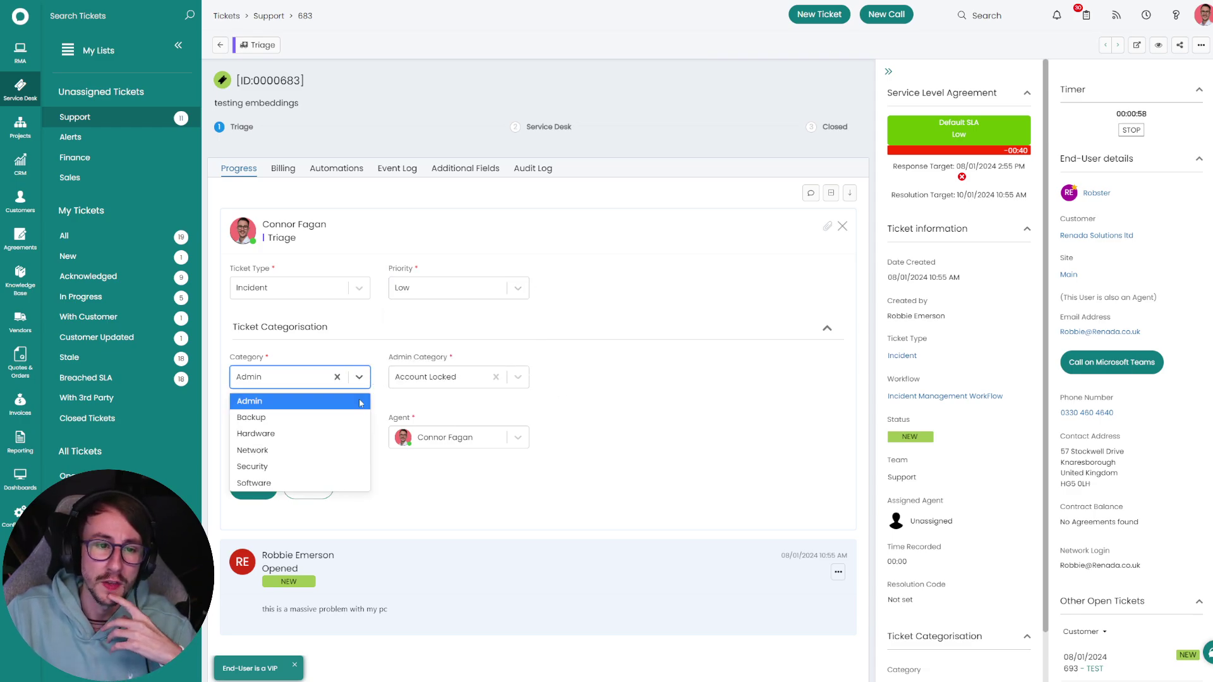
left_click(333, 434)
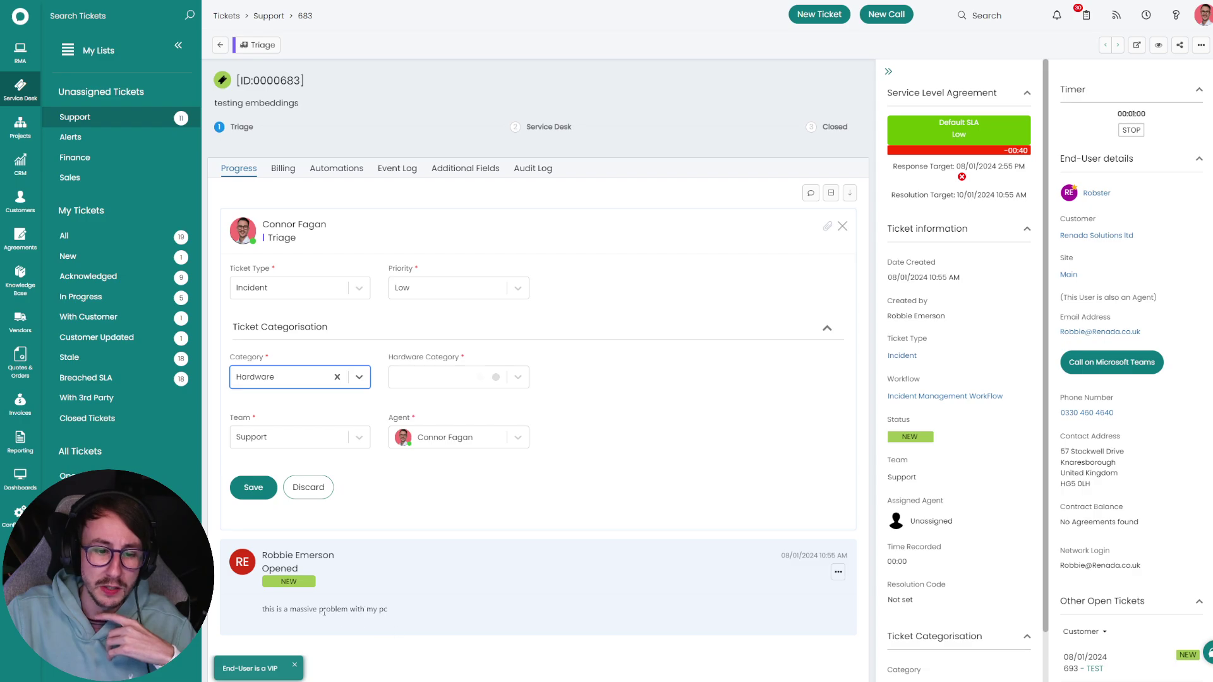
left_click(442, 377)
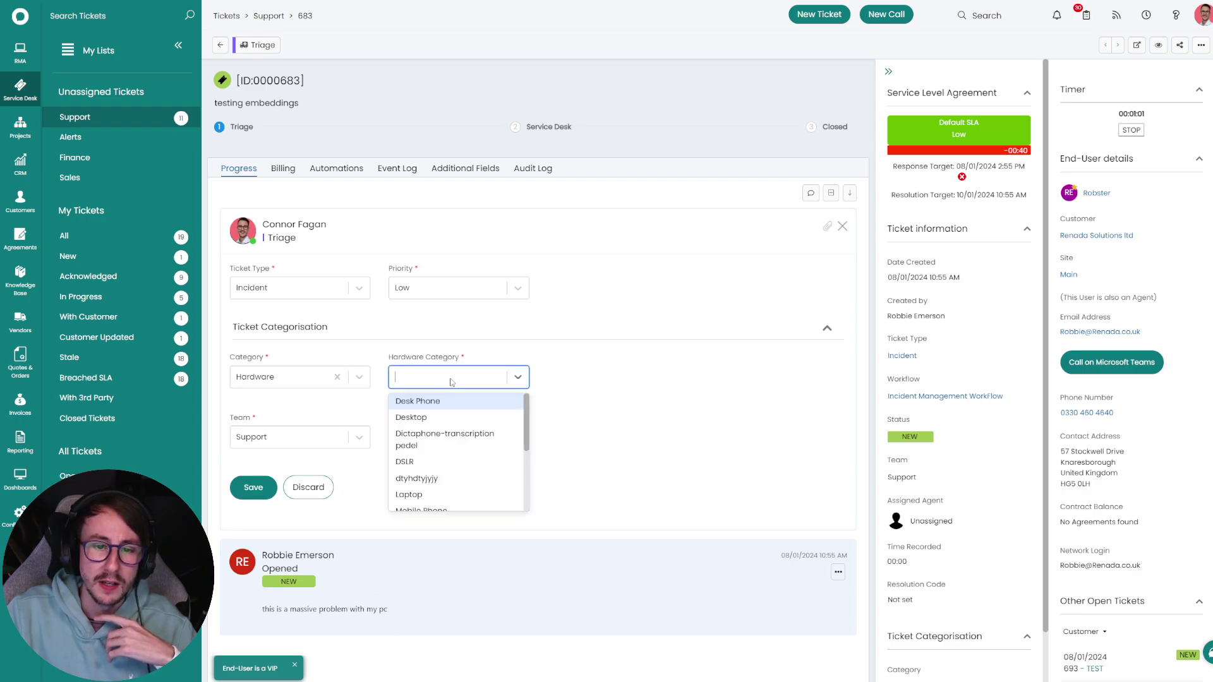
left_click(469, 416)
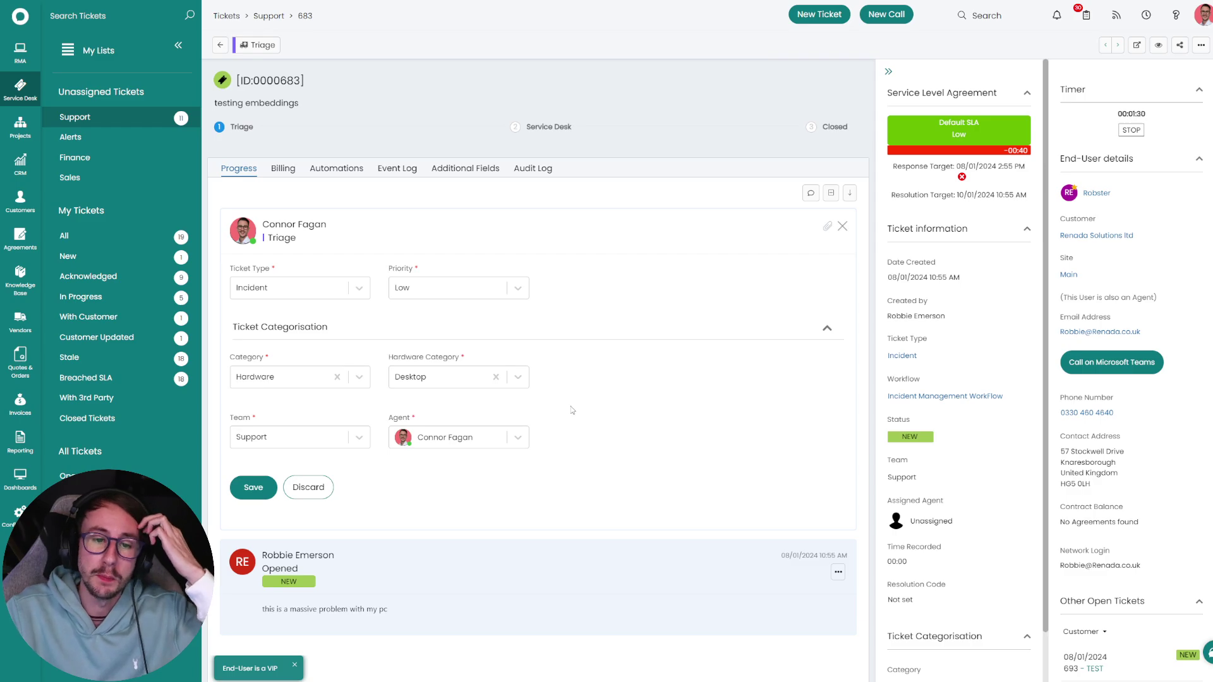
Review the Team and Agent fields and the category choices in the triage form, keeping Hardware and Desktop
double_click(240, 417)
left_click_drag(393, 419, 428, 423)
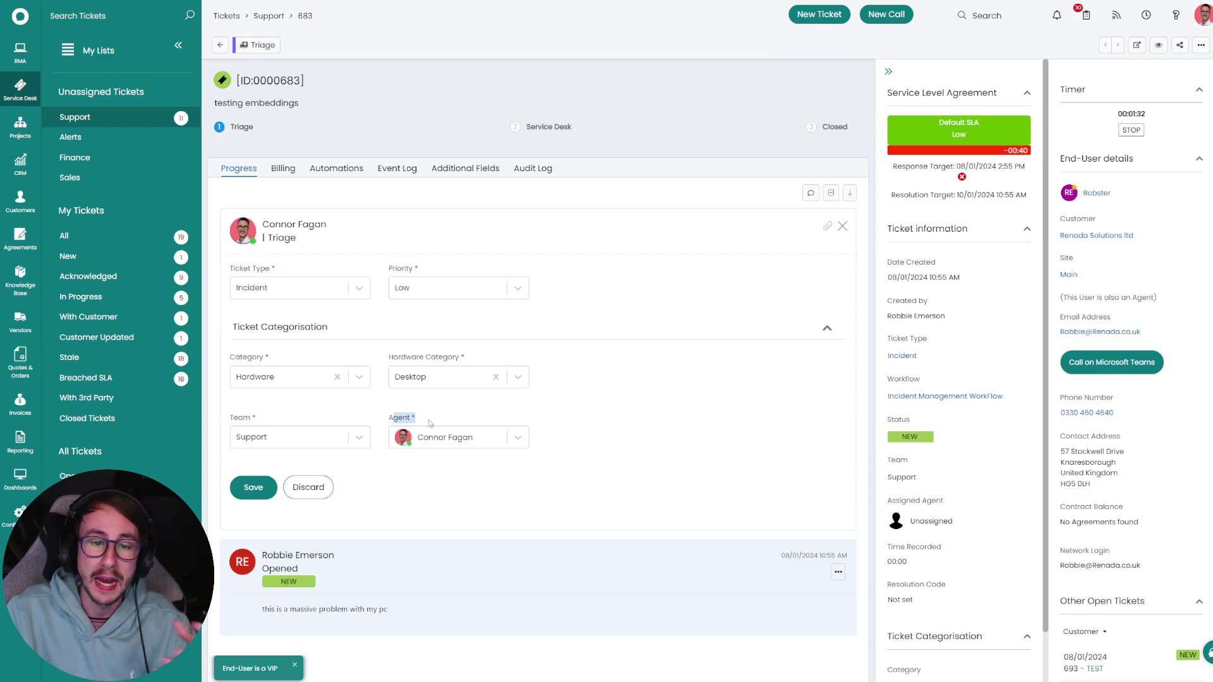
left_click(564, 427)
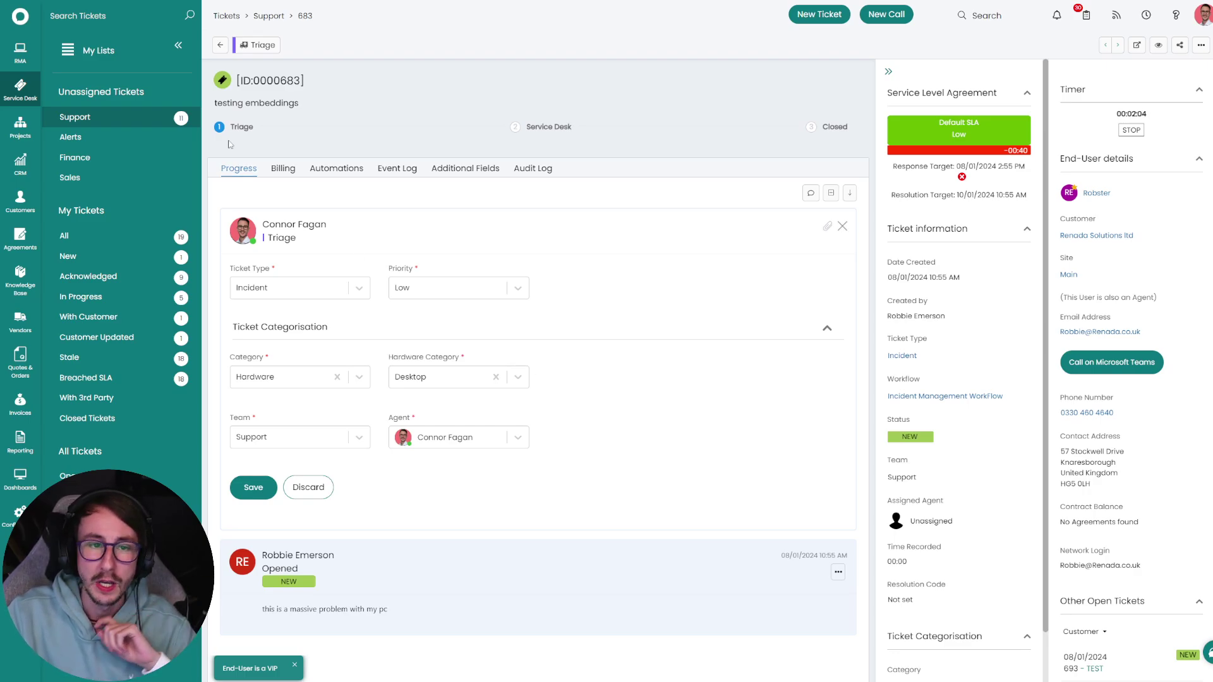
left_click(296, 376)
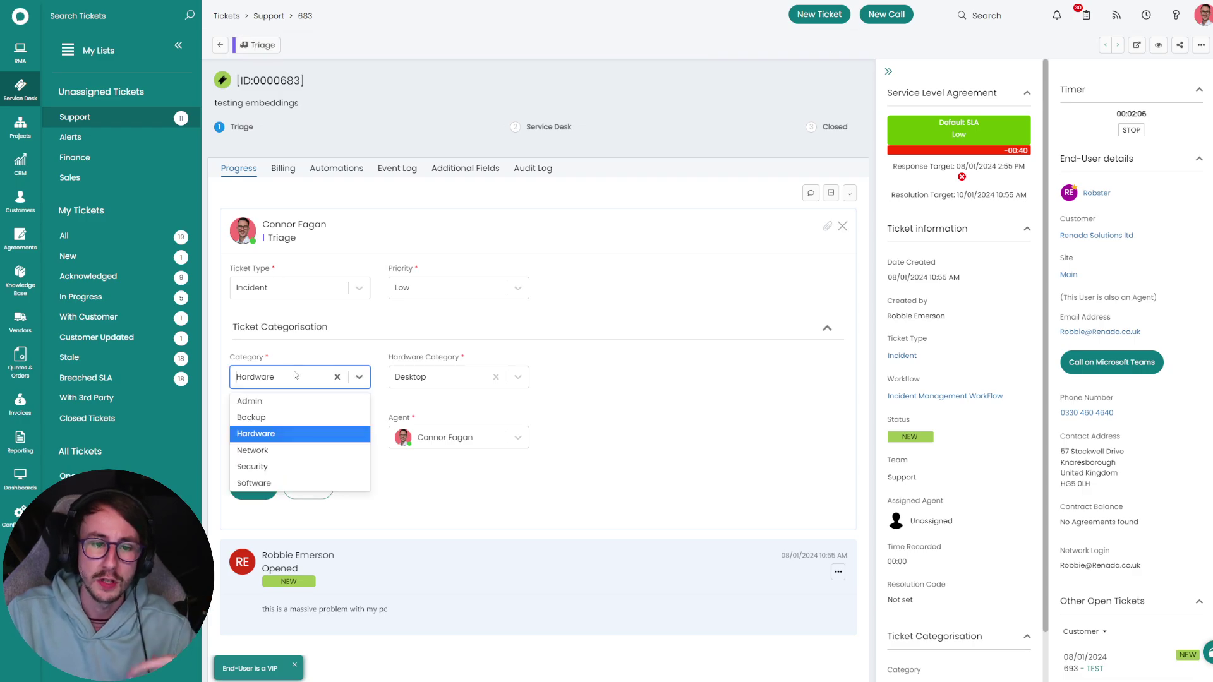
left_click(448, 379)
left_click(453, 418)
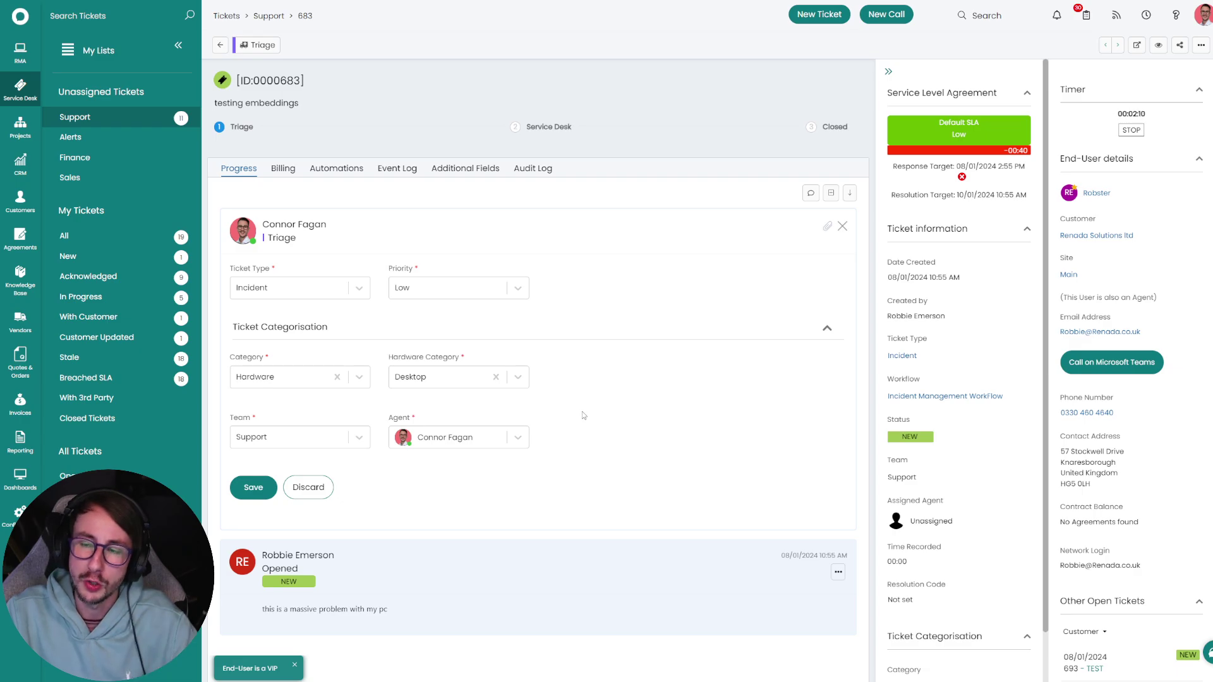
Change the ticket type in the triage form to Request
left_click(348, 291)
left_click(314, 326)
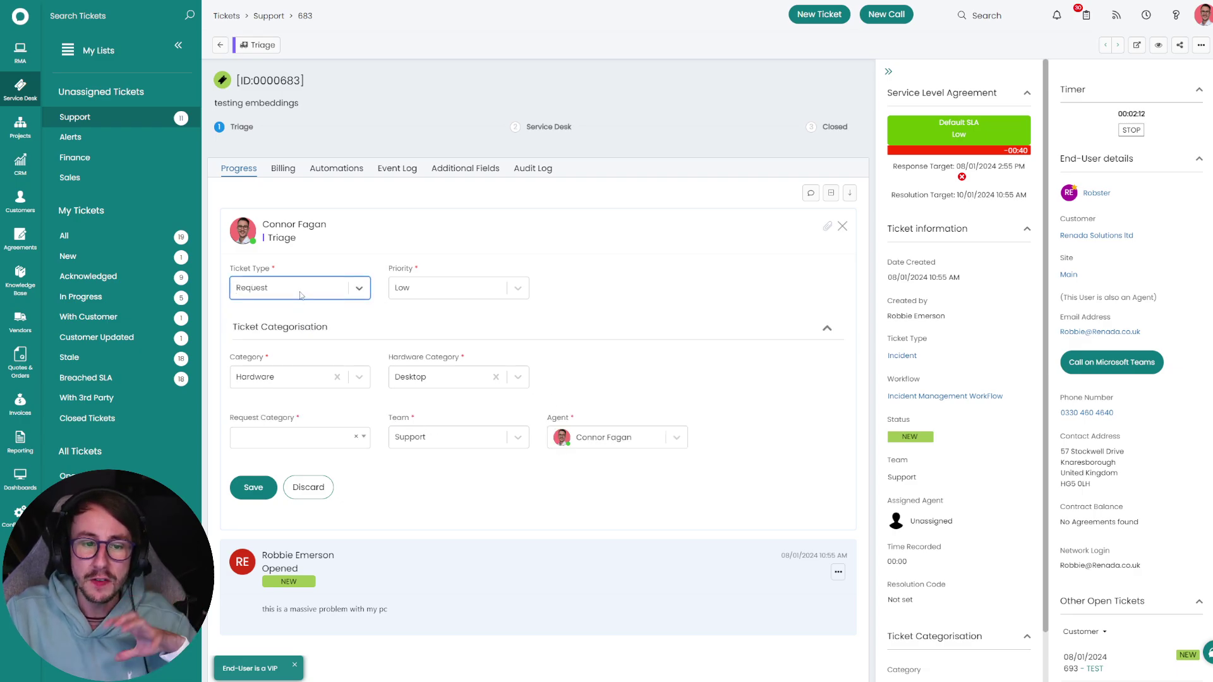
left_click(302, 290)
left_click(294, 330)
Examine the Request Category options in the triage form, keeping Hardware as the main category
left_click(291, 426)
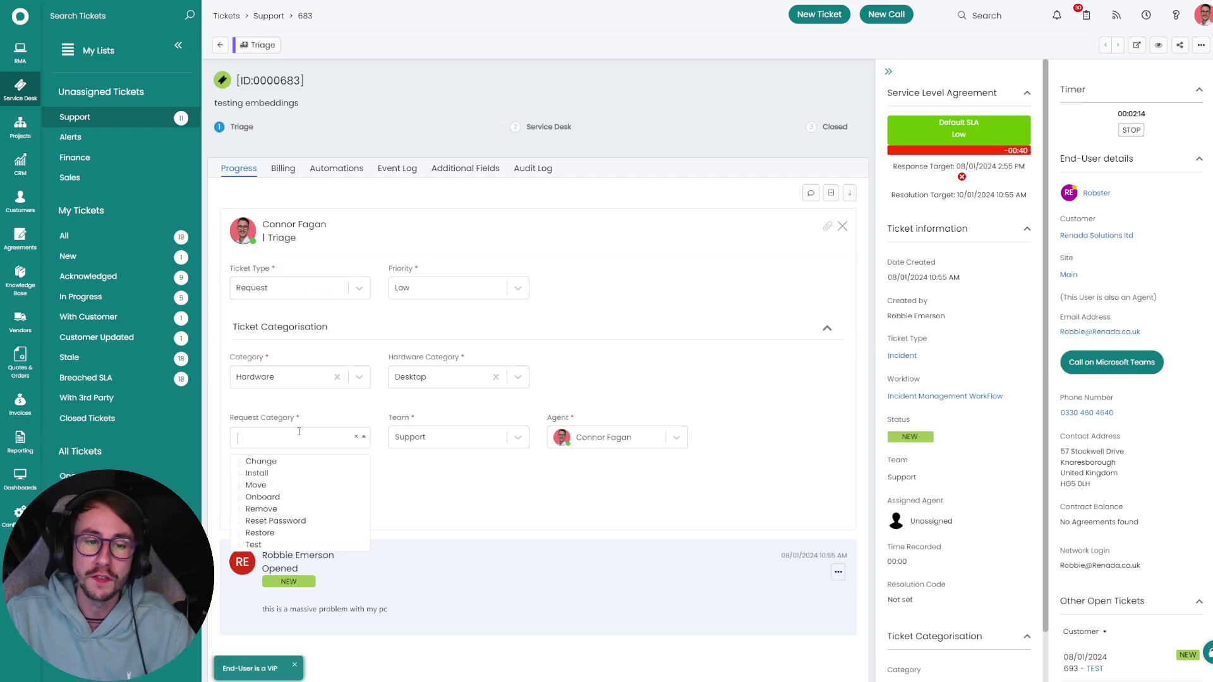
left_click(290, 435)
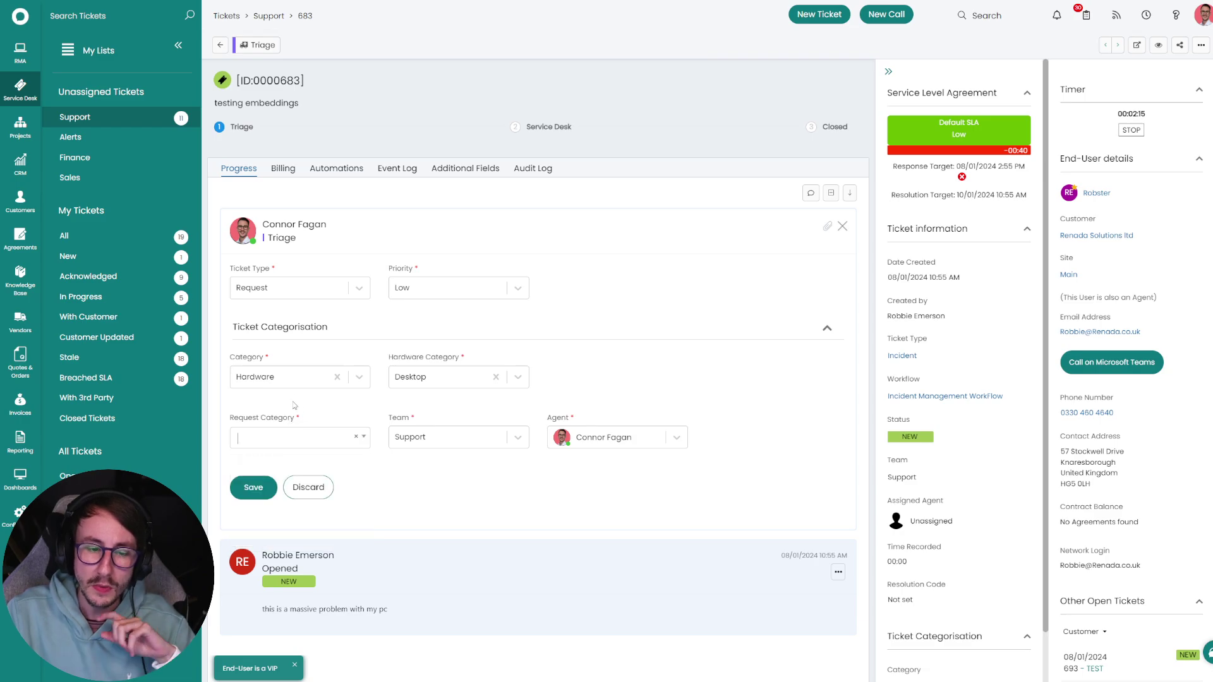
left_click(280, 433)
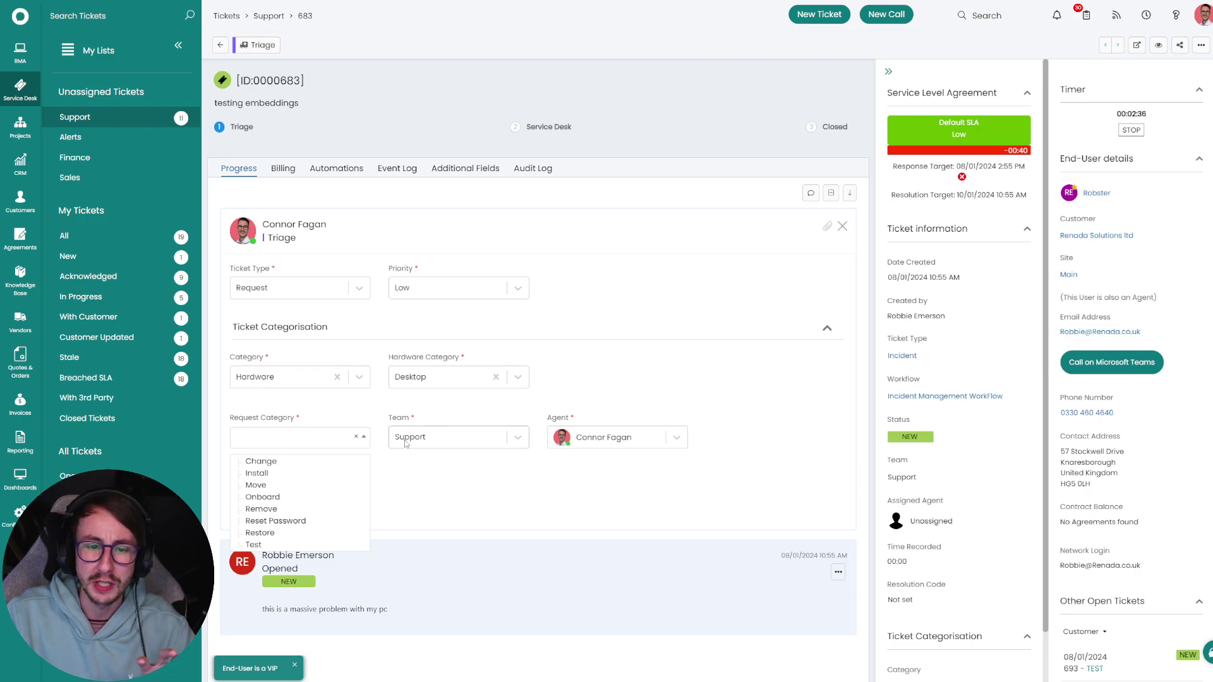
left_click(314, 379)
left_click(320, 434)
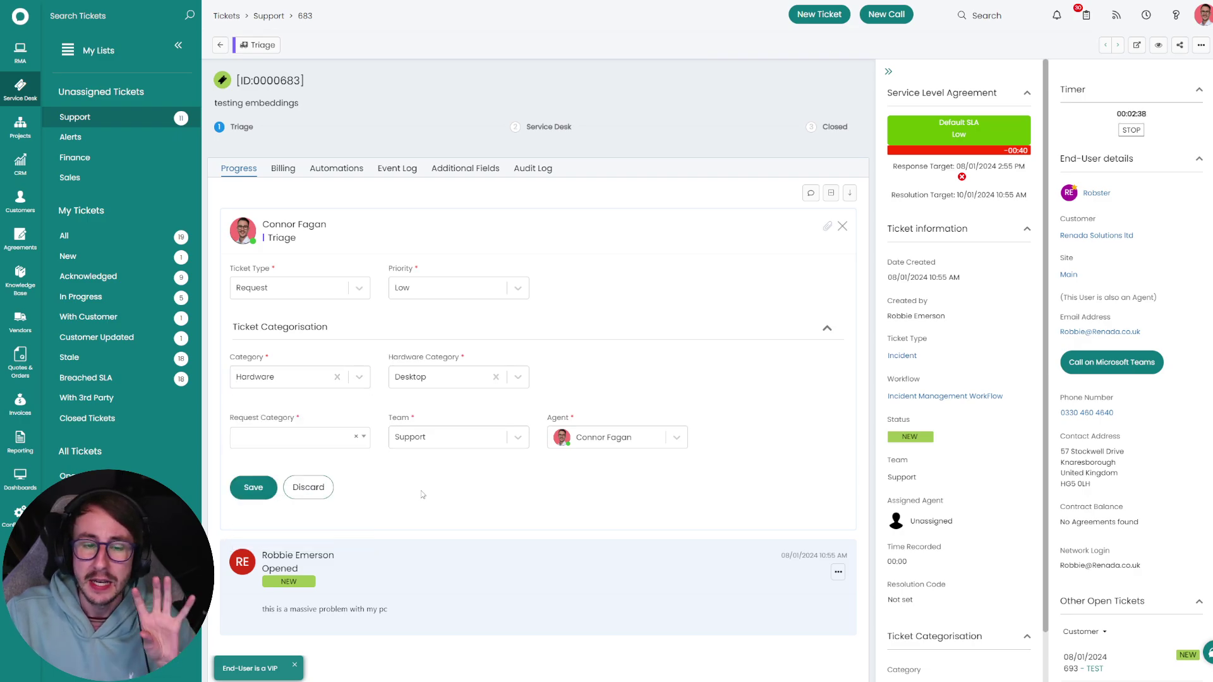
left_click_drag(307, 422, 233, 423)
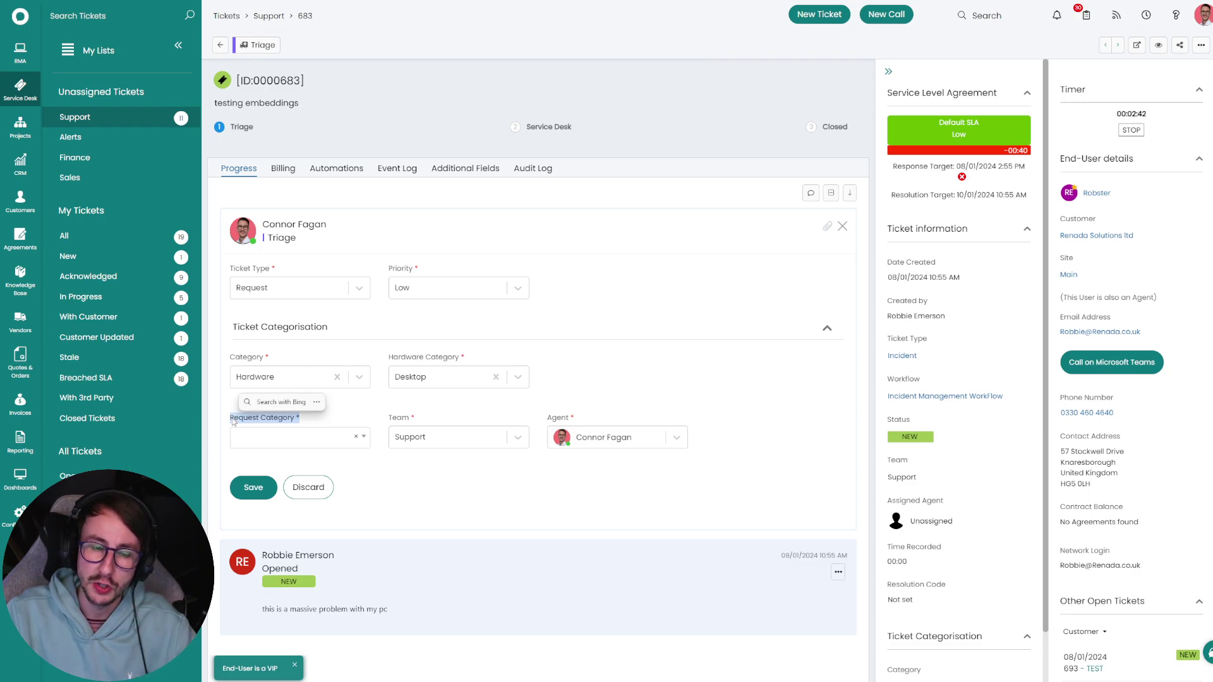
left_click(233, 422)
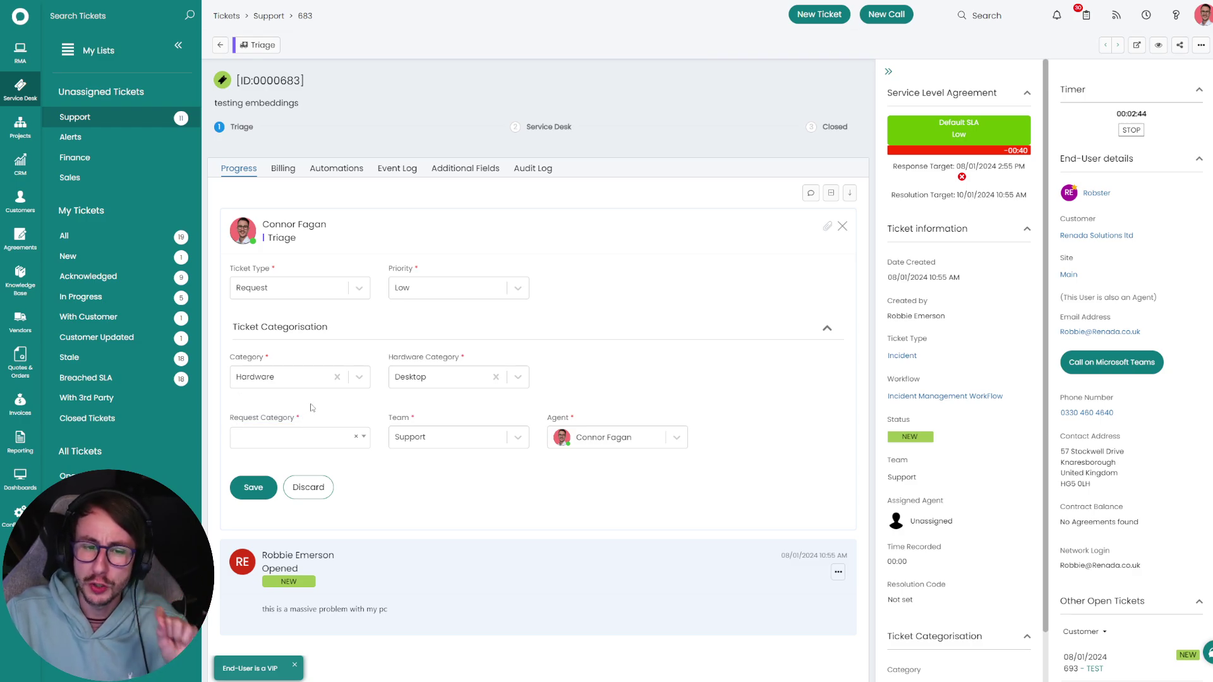
left_click(305, 439)
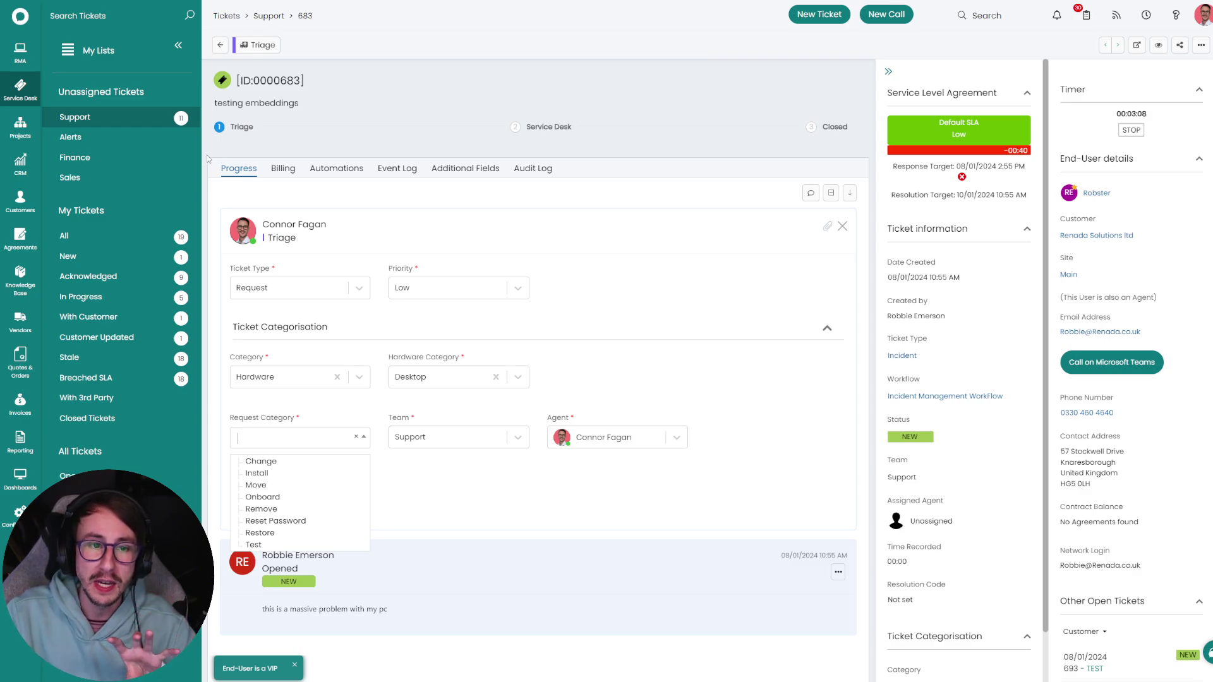
Leave the triage, start a new ticket of type Request, and view its Request Category options
left_click(167, 126)
left_click(1175, 46)
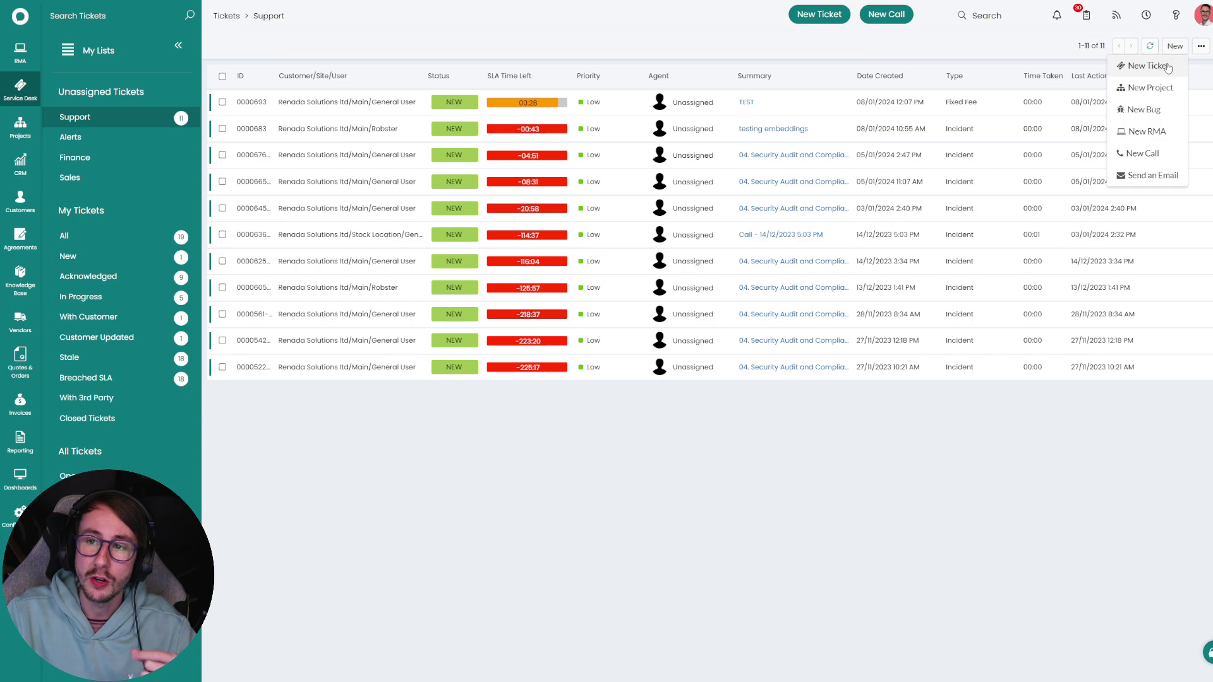
left_click(1144, 65)
left_click(544, 136)
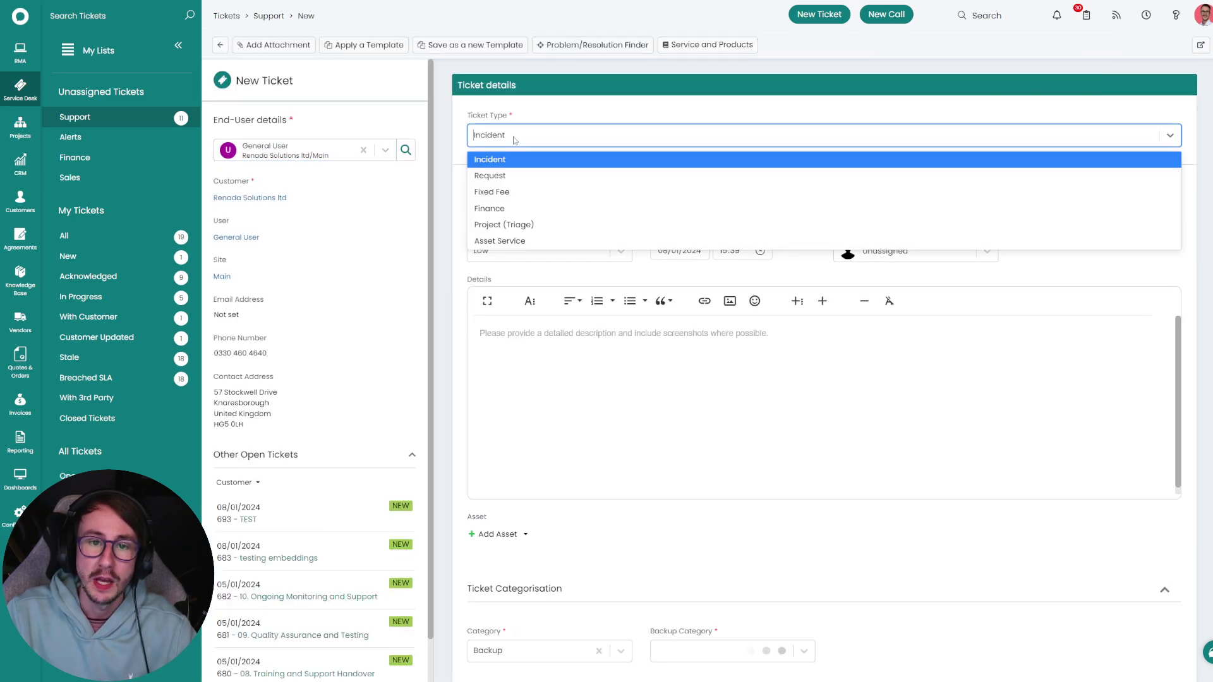
left_click(515, 174)
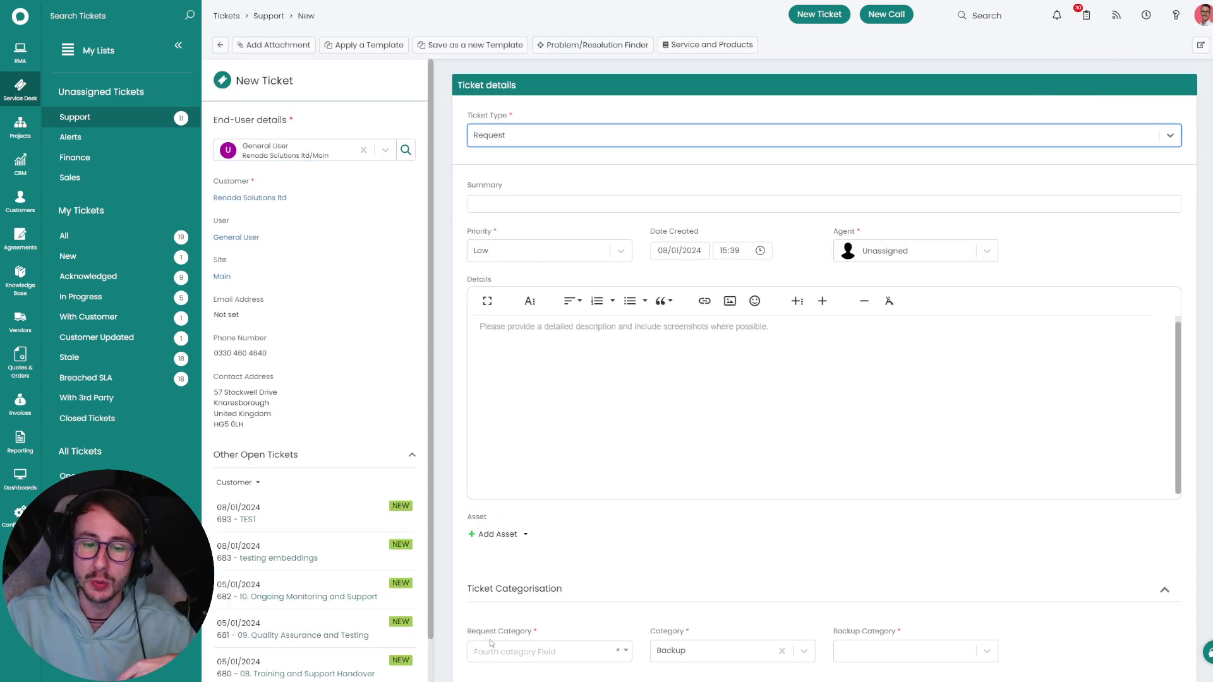
left_click(607, 651)
scroll(821, 650, "down", 1)
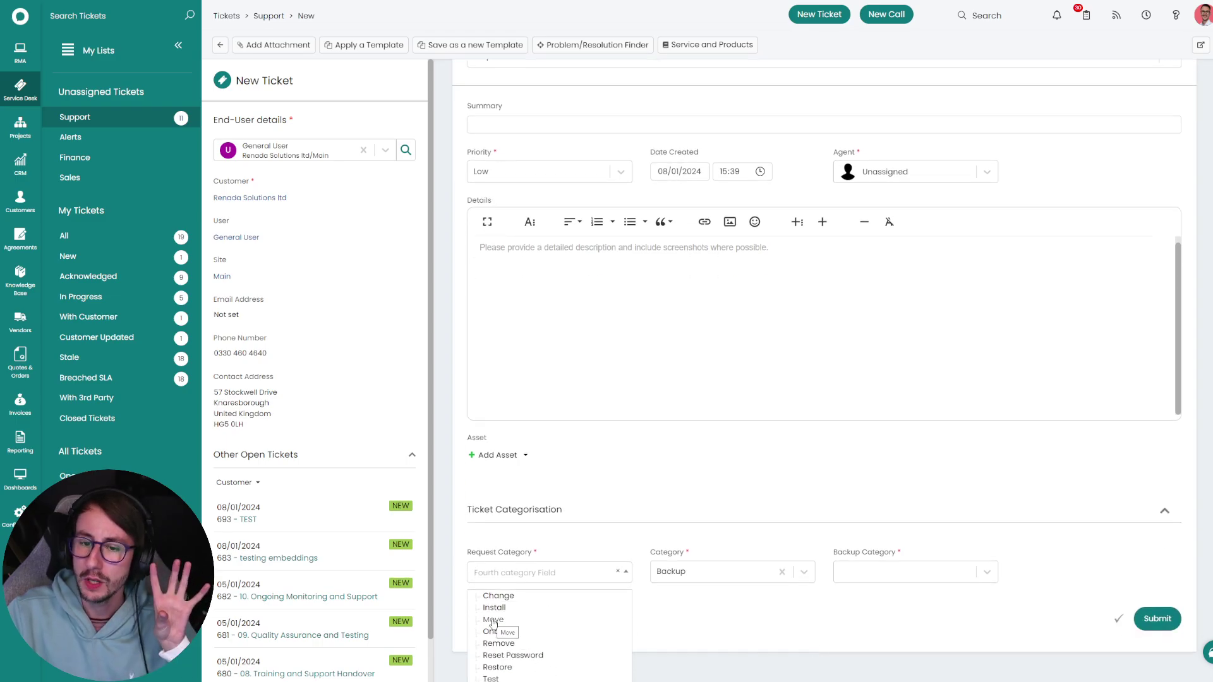
key("Escape")
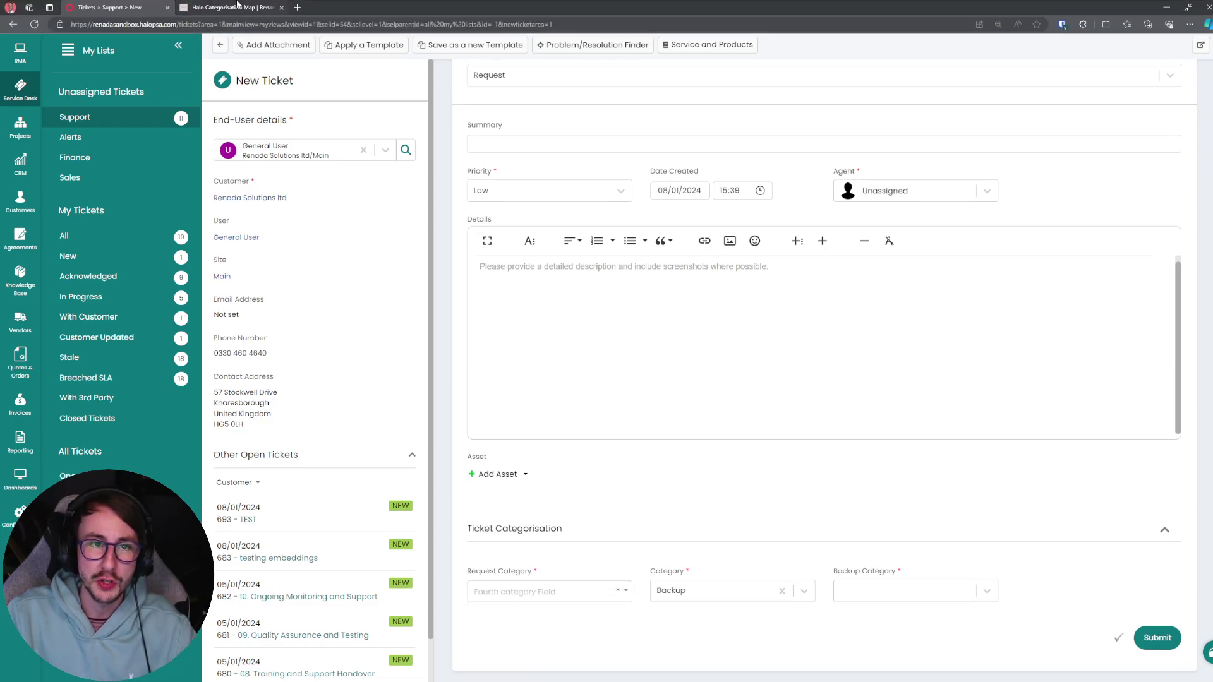
Switch to the Halo Categorisation Map documentation page and examine the full category diagram
left_click(235, 7)
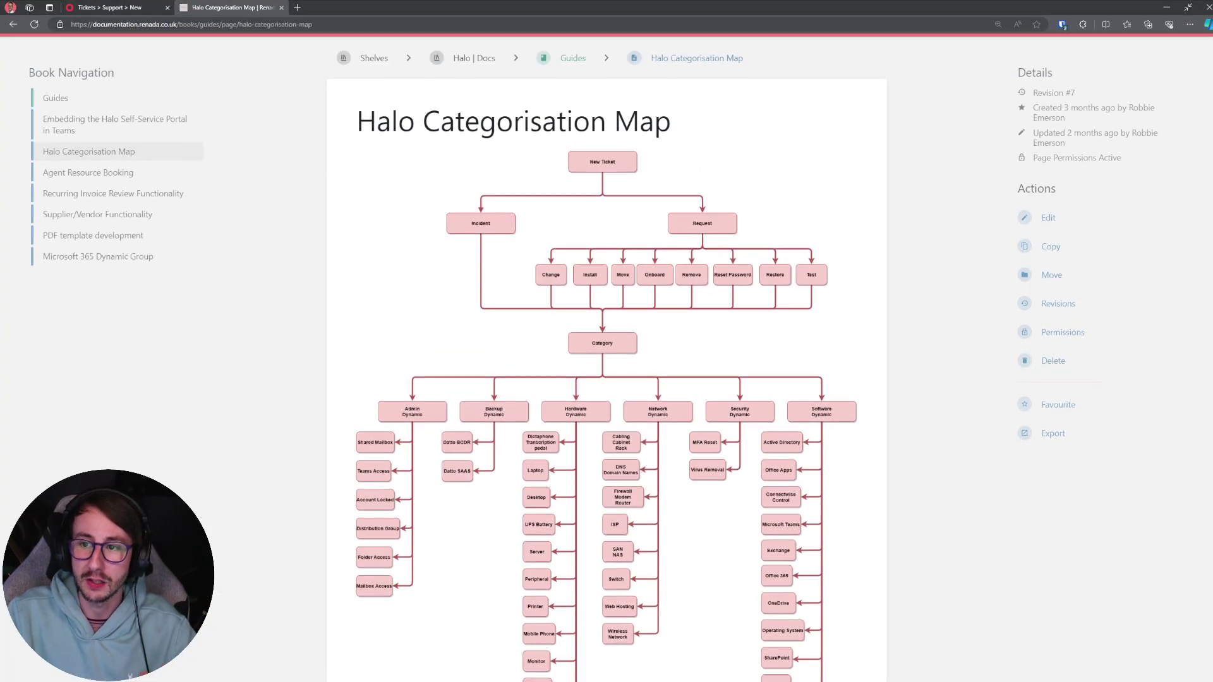
scroll(697, 396, "down", 2)
scroll(607, 341, "down", 1)
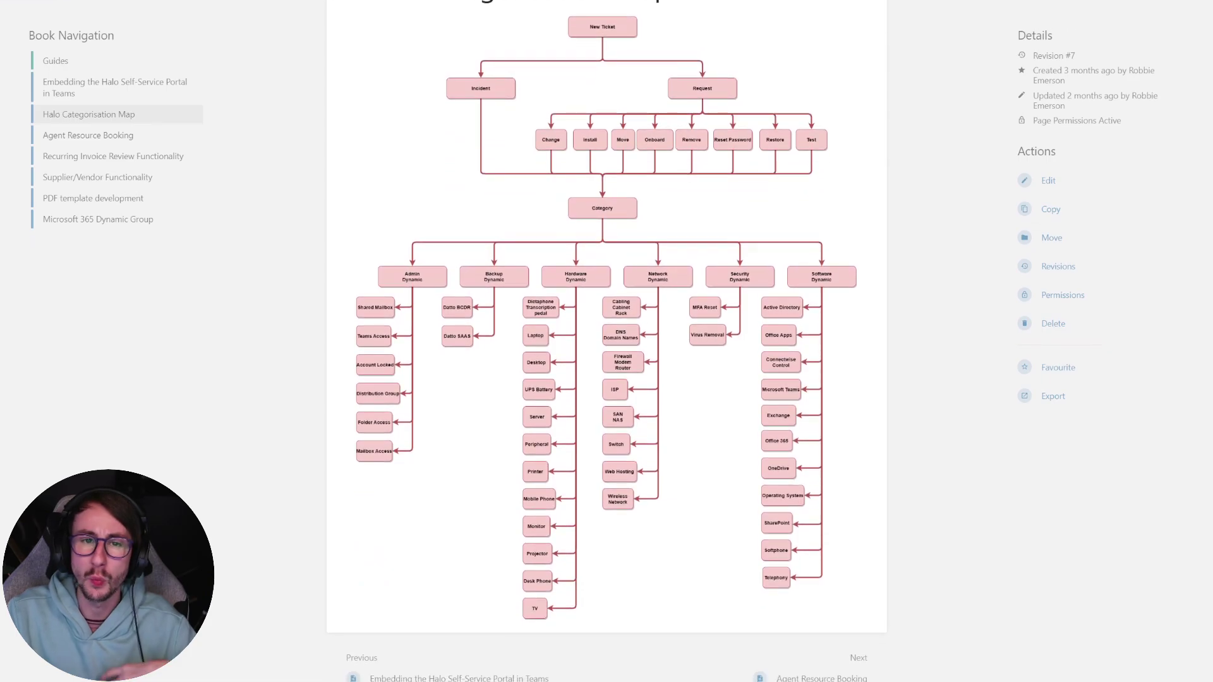
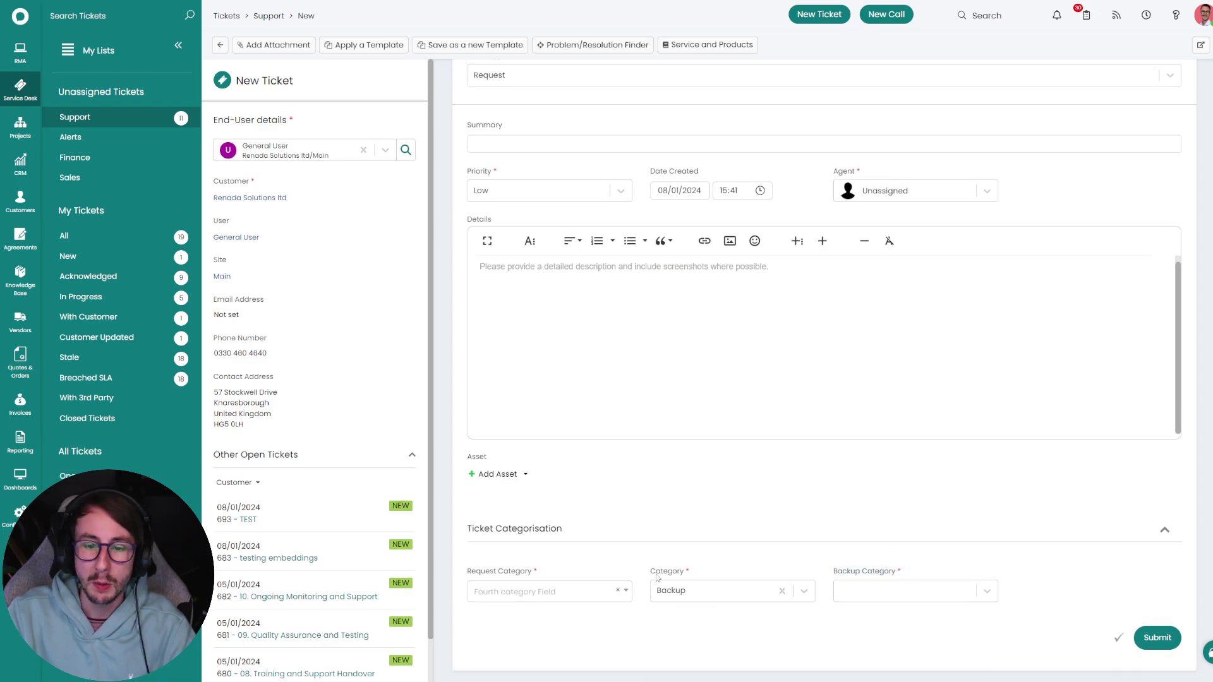
Go to the ticket custom fields in the configuration's custom objects and show the second page of fields
left_click(20, 513)
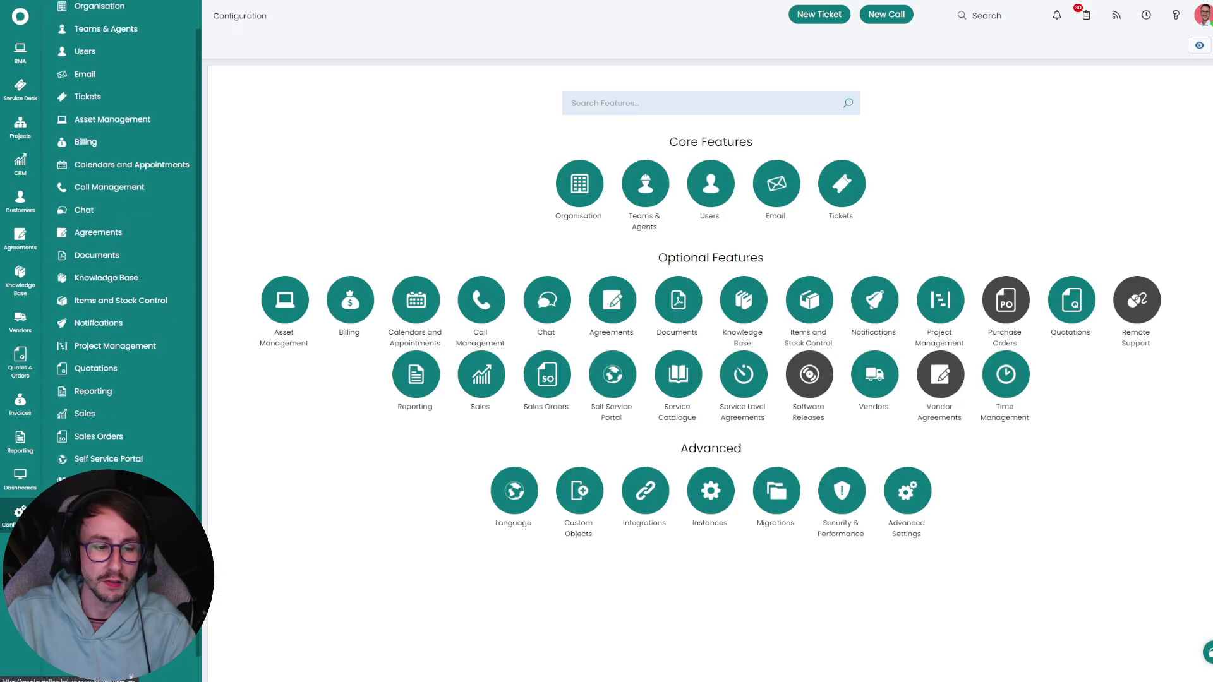
left_click(579, 490)
left_click(615, 141)
left_click(1152, 46)
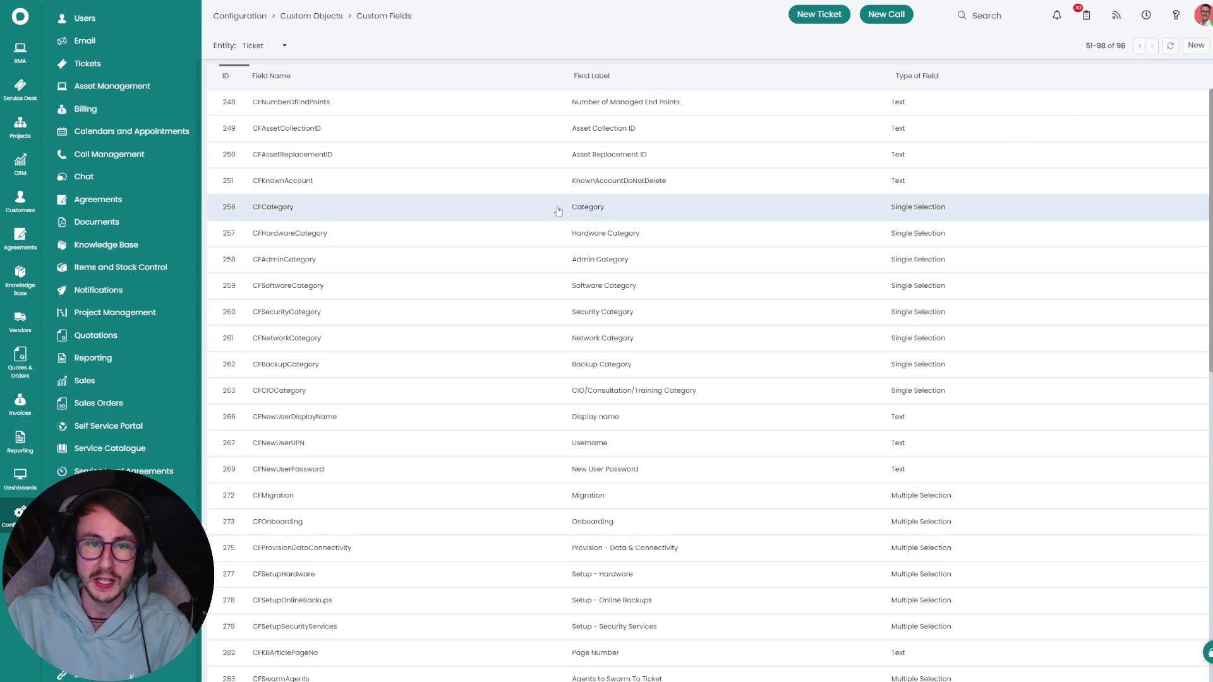
Review the CFCategory field's type, values and setting for adding new choices dynamically, and return to the field list
left_click(268, 213)
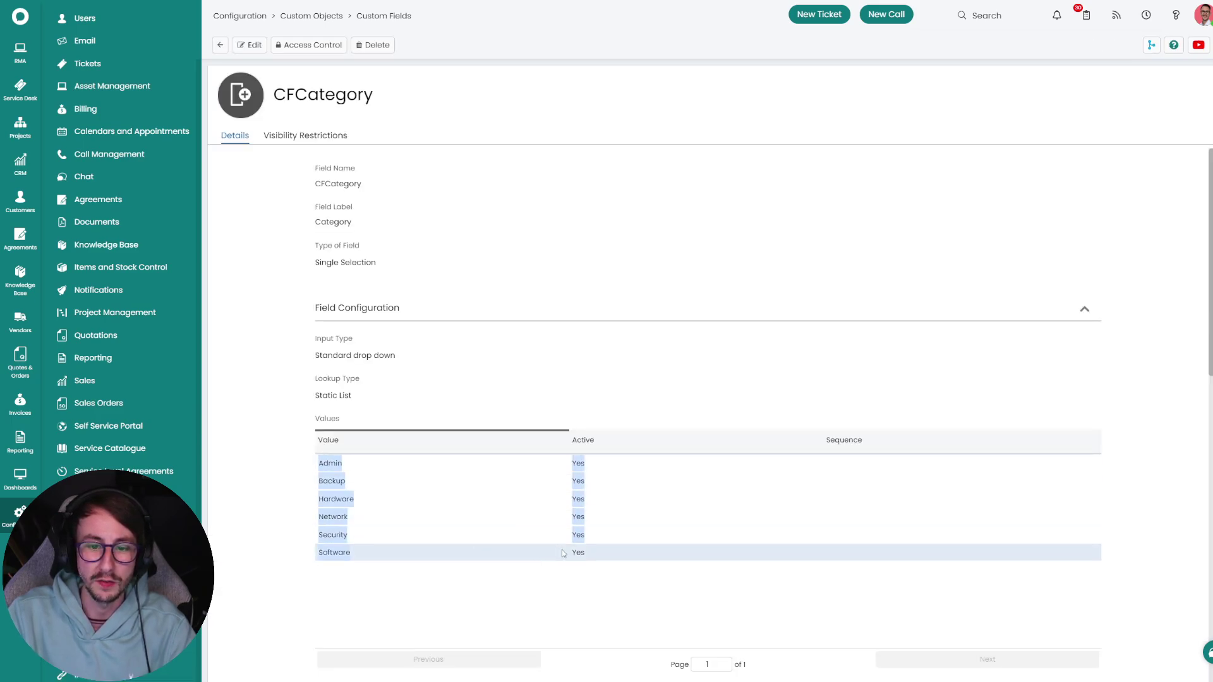
left_click_drag(312, 262, 382, 275)
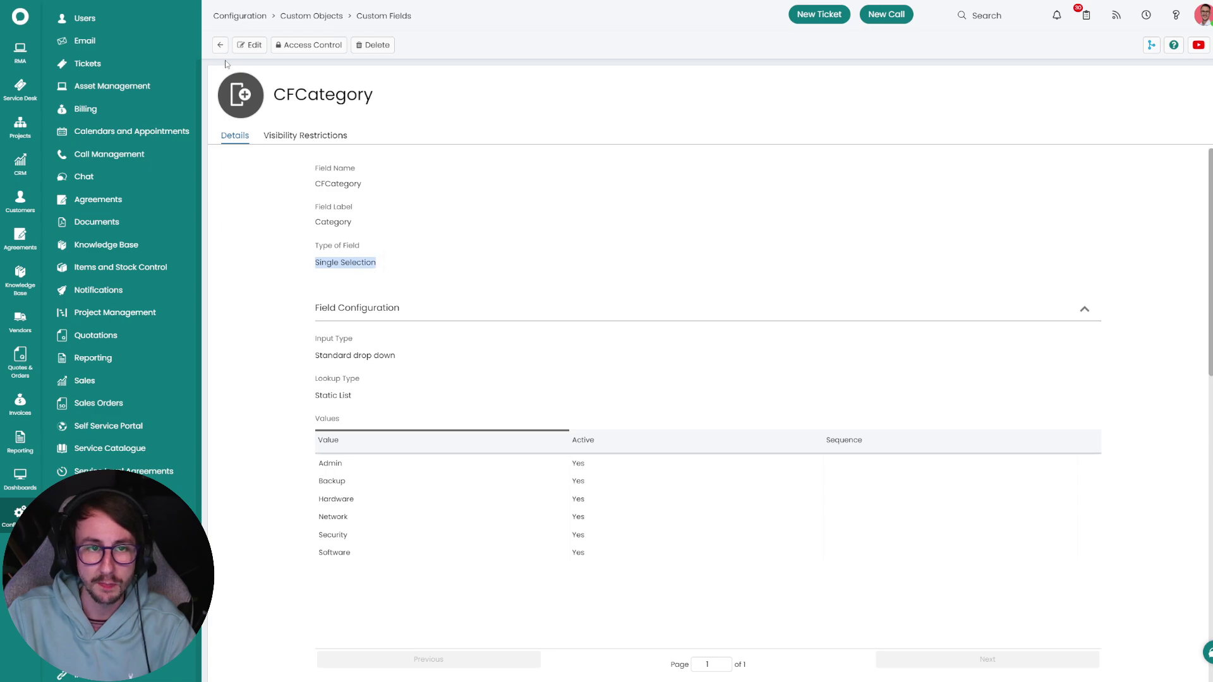
scroll(384, 597, "down", 3)
triple_click(302, 568)
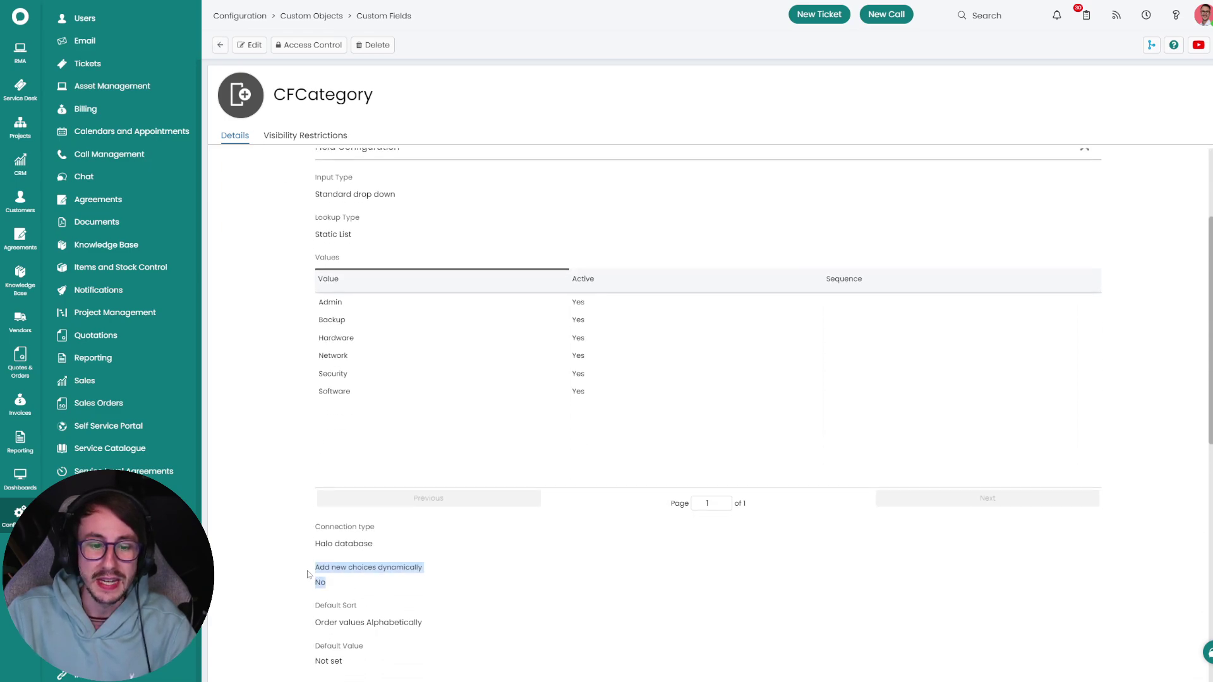
left_click(302, 567)
triple_click(297, 573)
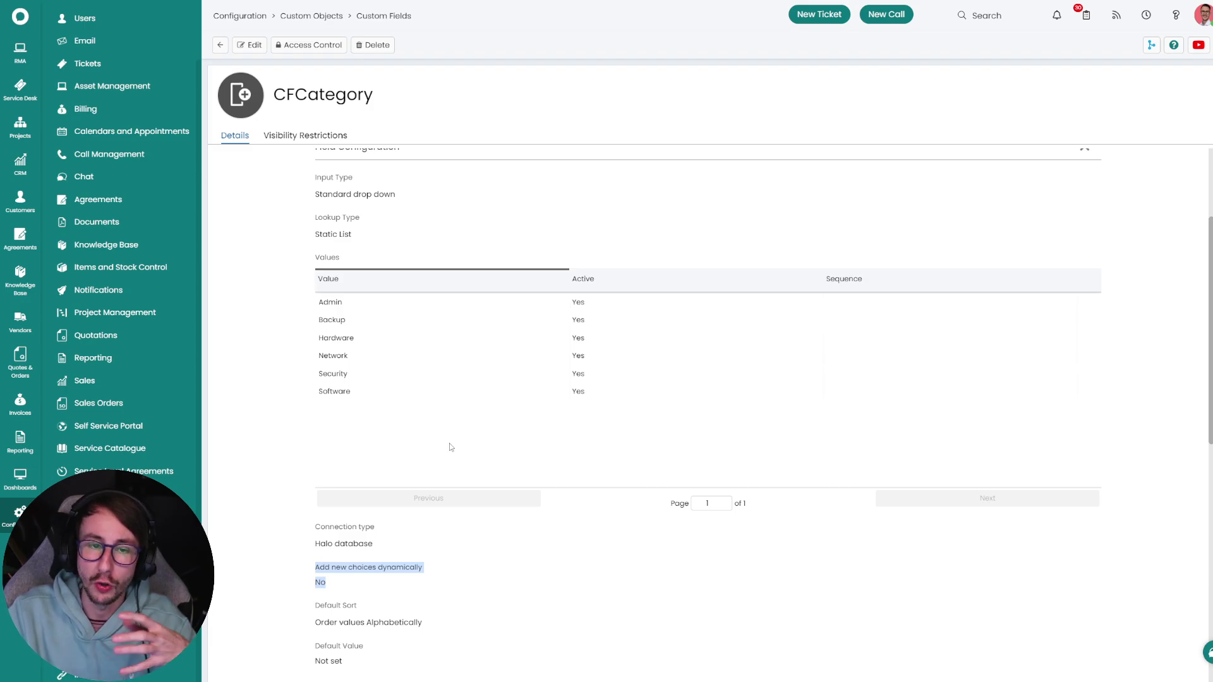
left_click(220, 45)
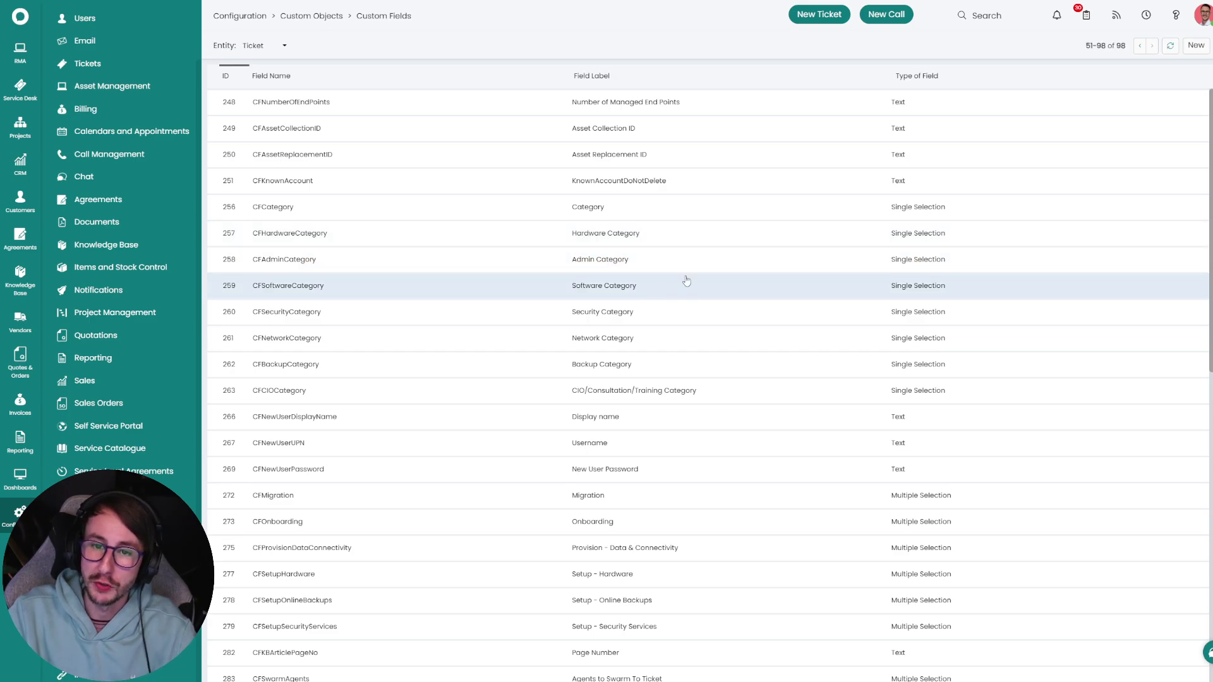
Open the CFHardwareCategory custom field, check its list of values, and put it into edit mode
left_click(598, 234)
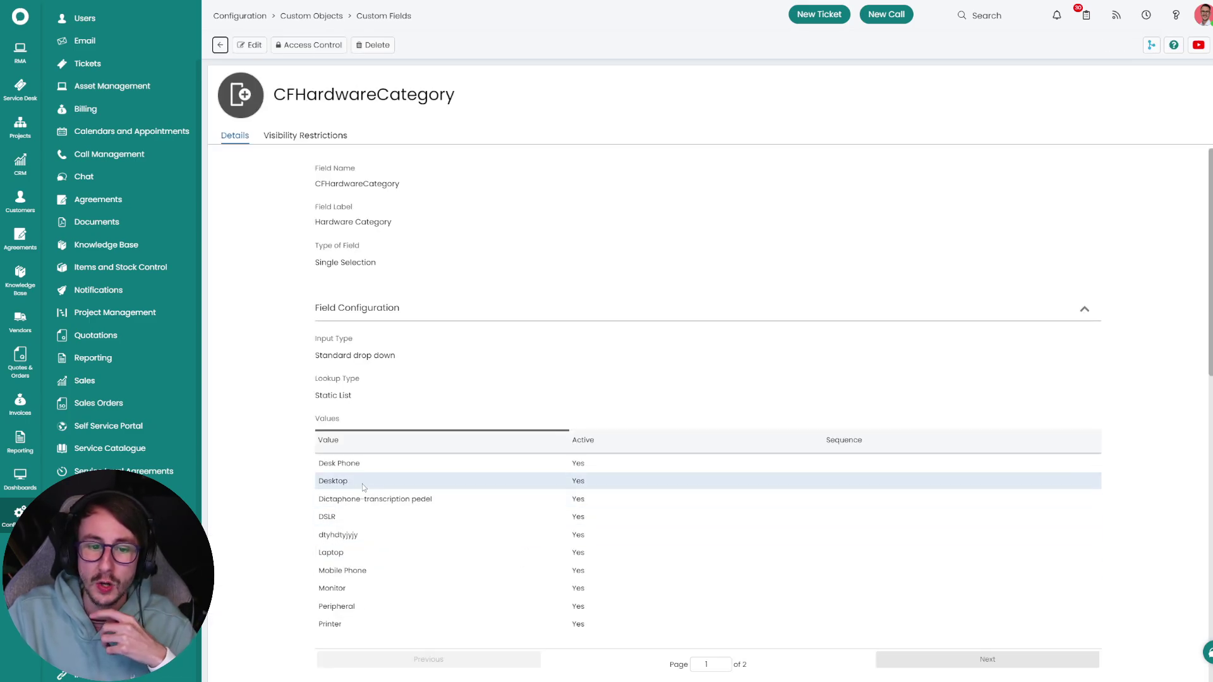
left_click_drag(340, 482, 380, 553)
left_click(250, 44)
left_click(399, 561)
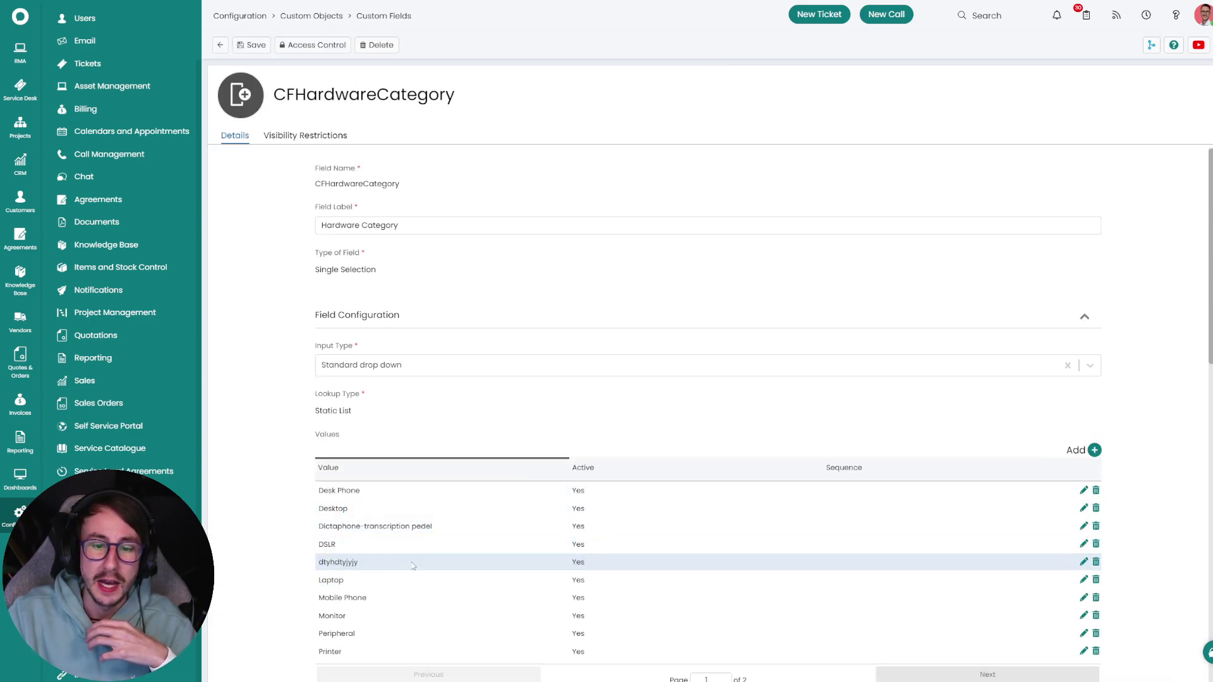
Delete the "dtyhdtyjyjy" value from the CFHardwareCategory field's value list and save the field
left_click_drag(588, 566, 330, 560)
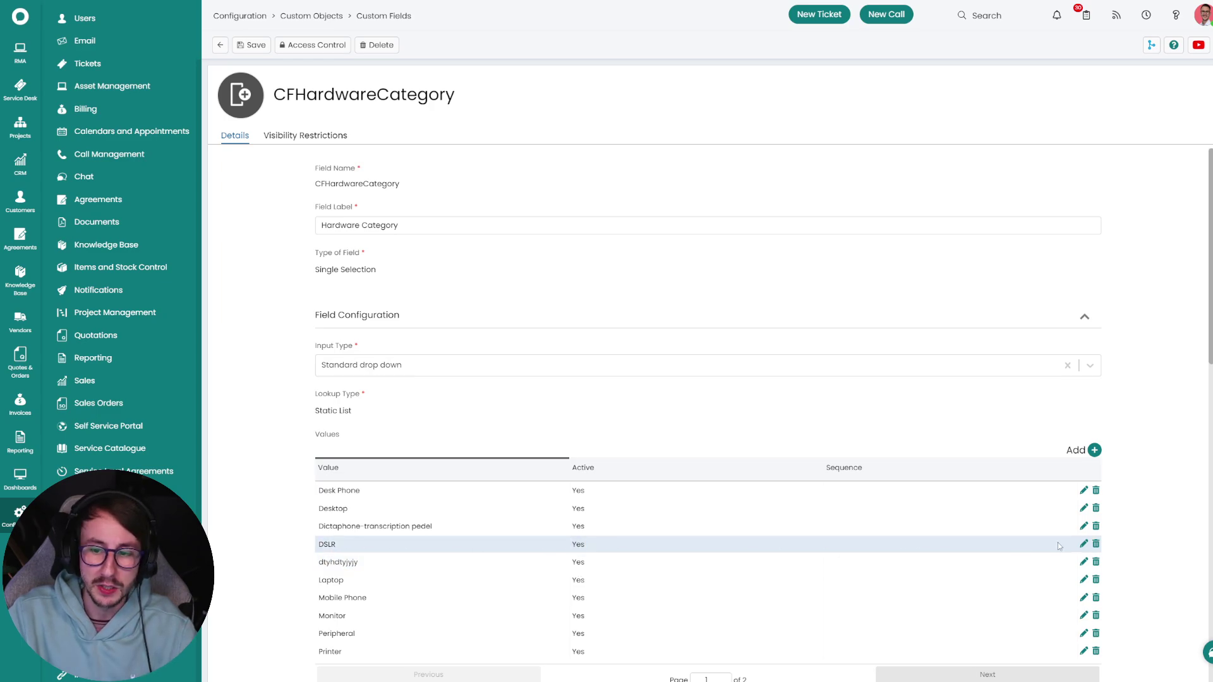
left_click(1096, 564)
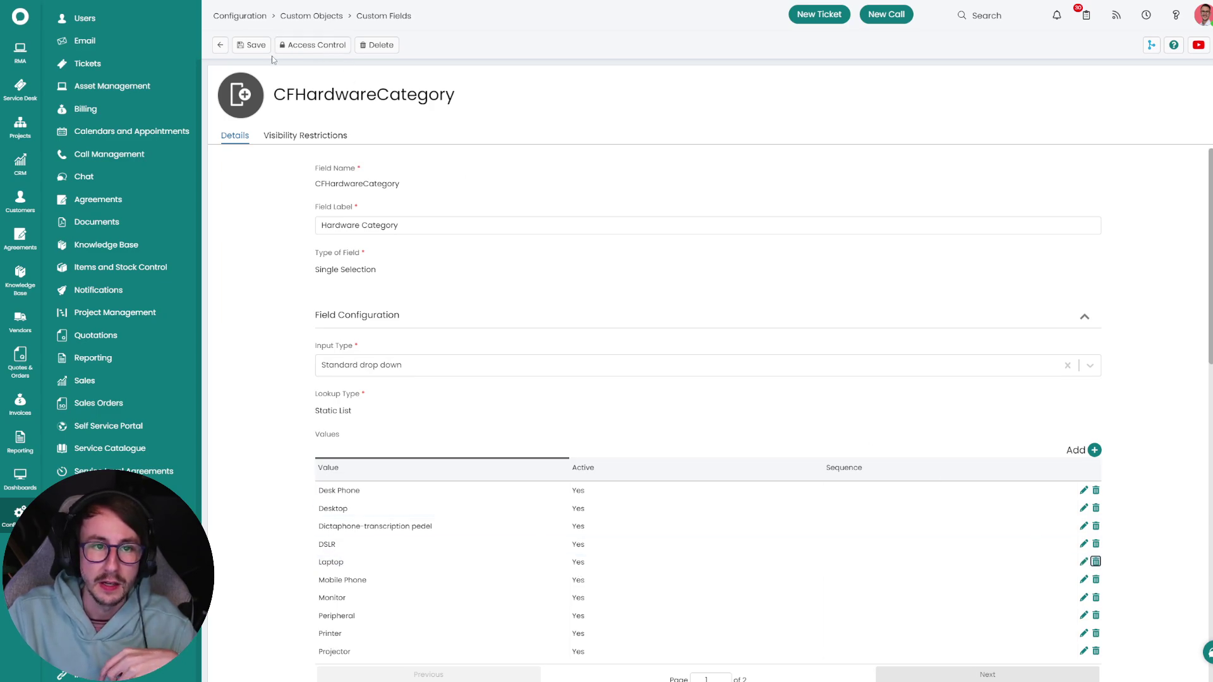
left_click(256, 47)
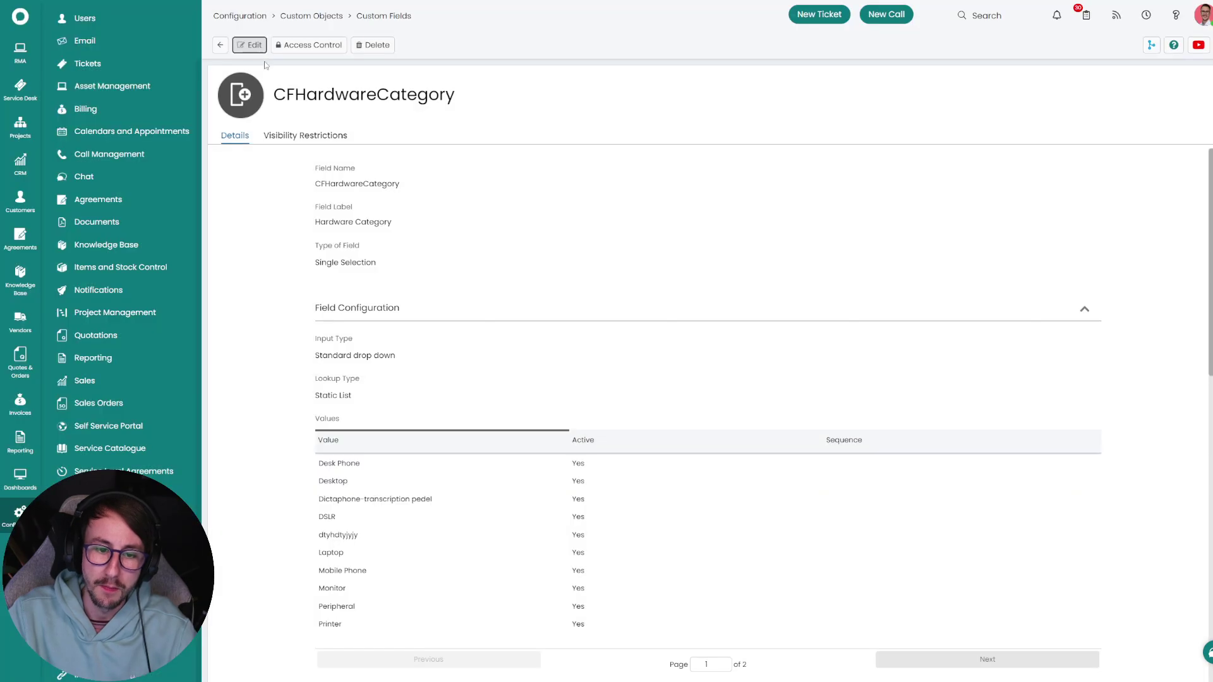
Look through the second page of the CFHardwareCategory values and return to the first page
scroll(331, 451, "down", 1)
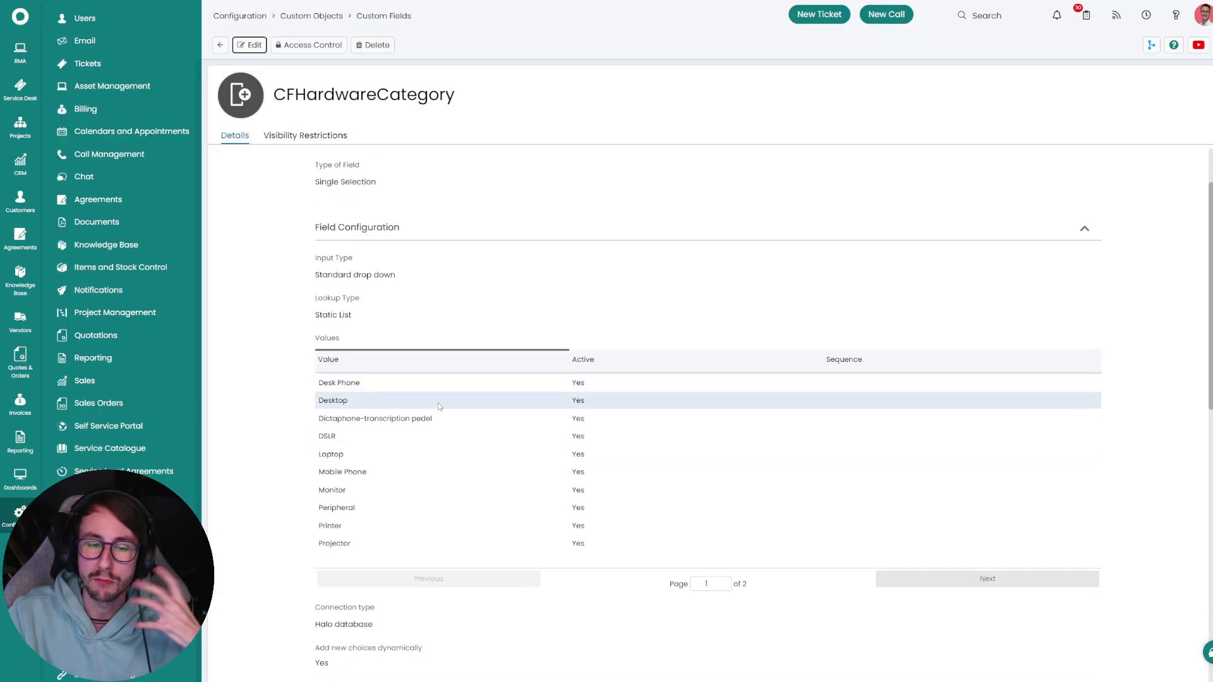
left_click(976, 586)
left_click(414, 577)
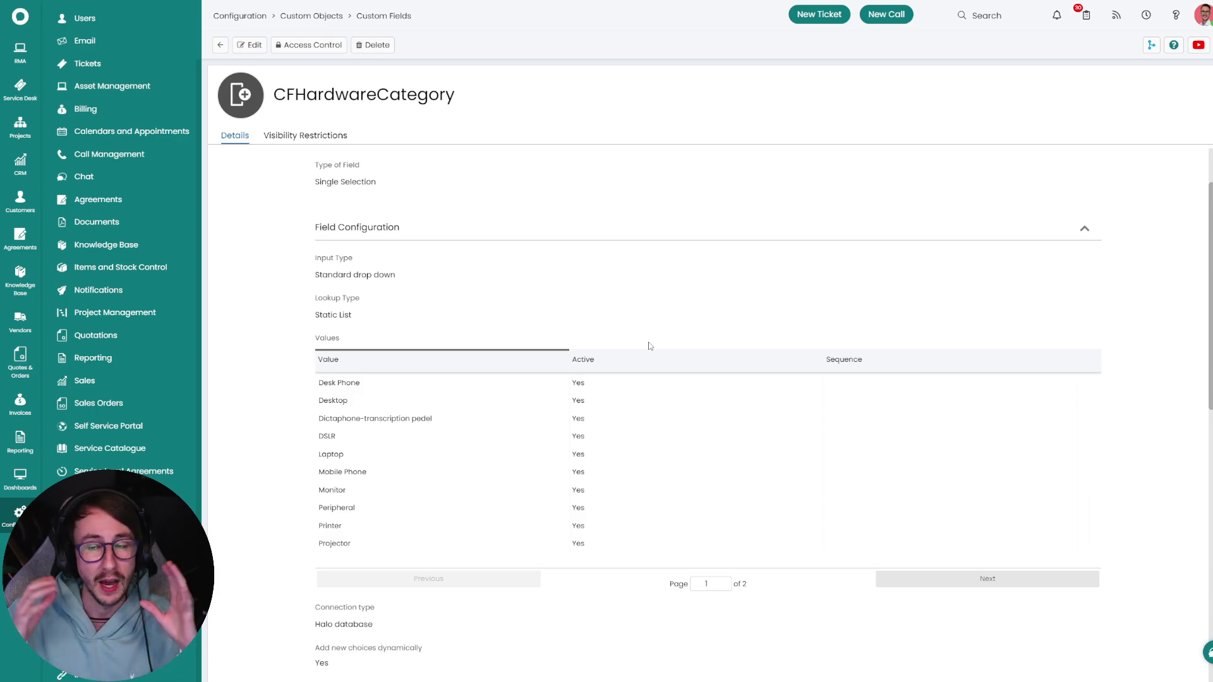
Glance at the new ticket form, return to the configuration, and open the Incident ticket type to review its field list
left_click(31, 86)
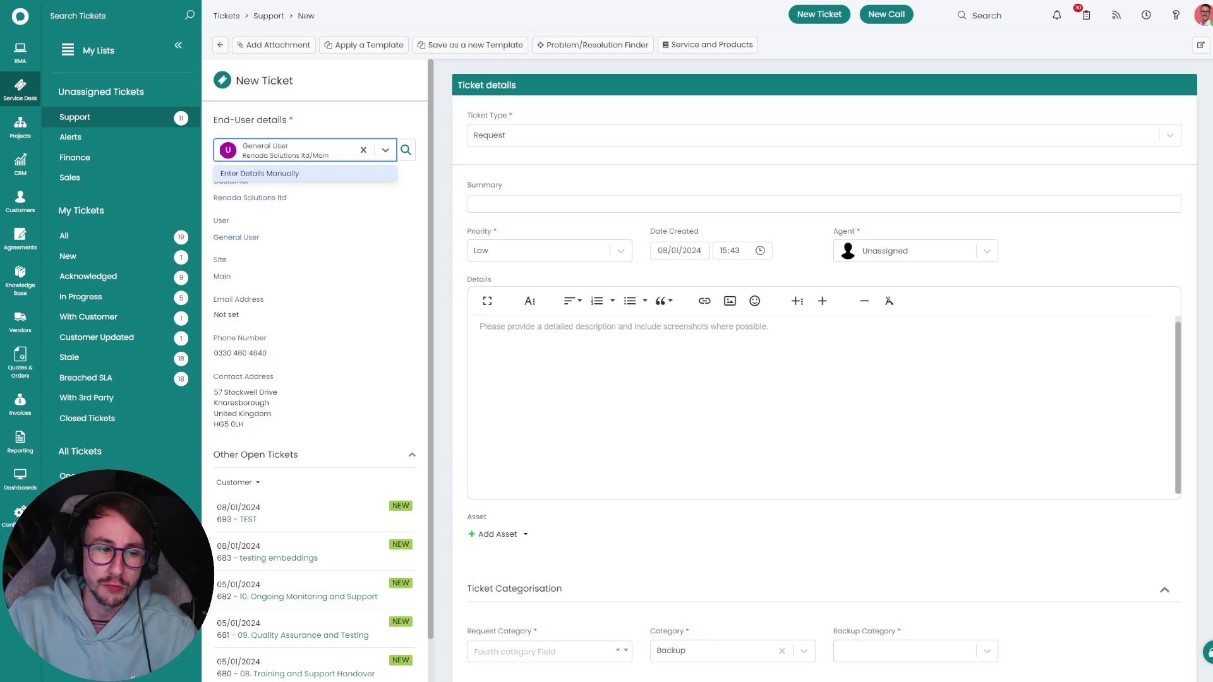
key("alt+Left")
left_click(88, 127)
left_click(115, 177)
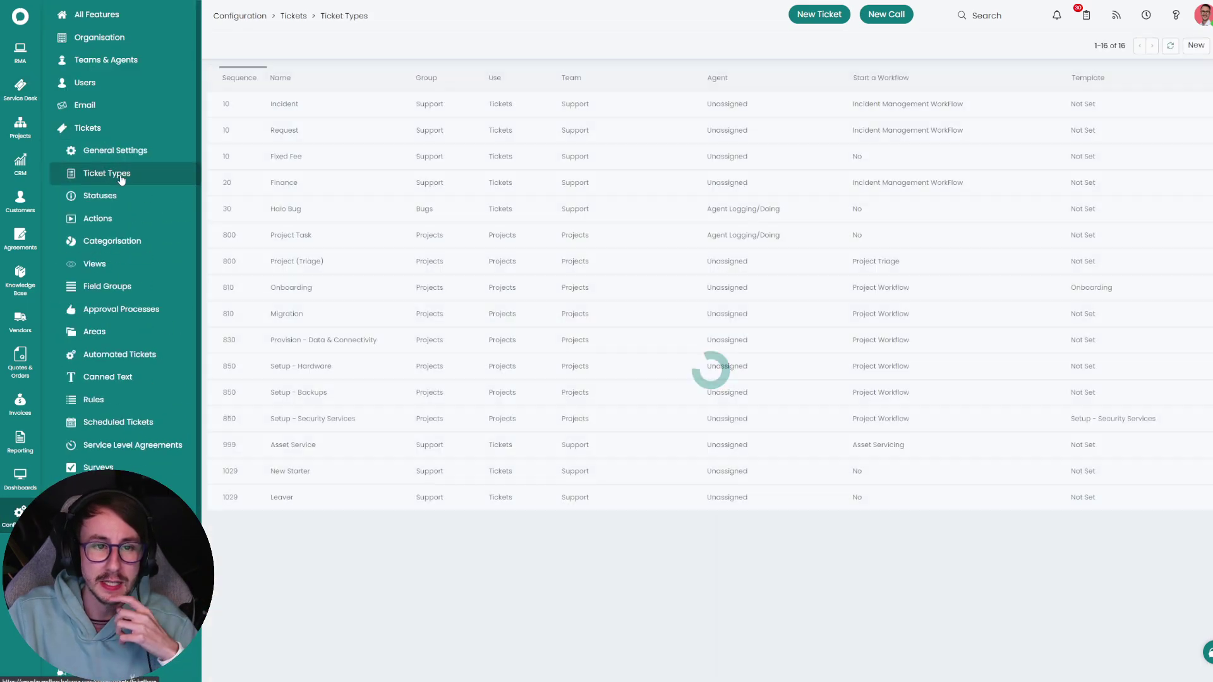
left_click(293, 105)
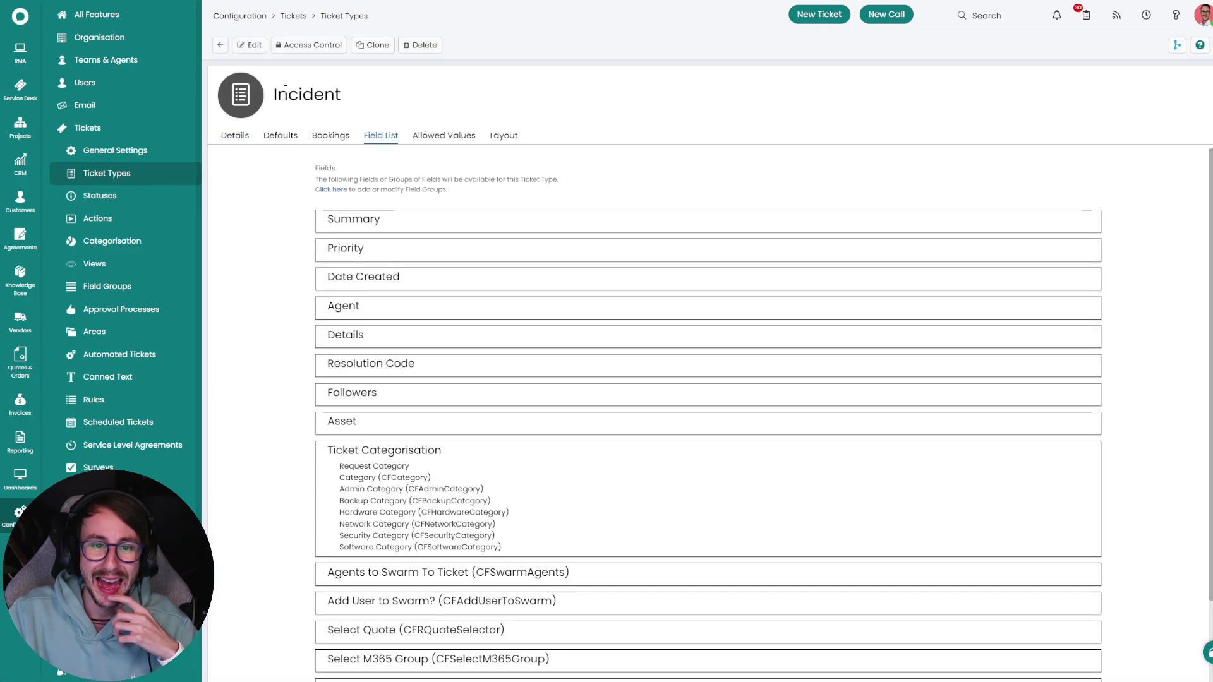
scroll(278, 104, "down", 2)
Edit the Incident ticket type and search the field groups that can be added for "ticket", cancelling without adding one
left_click(249, 45)
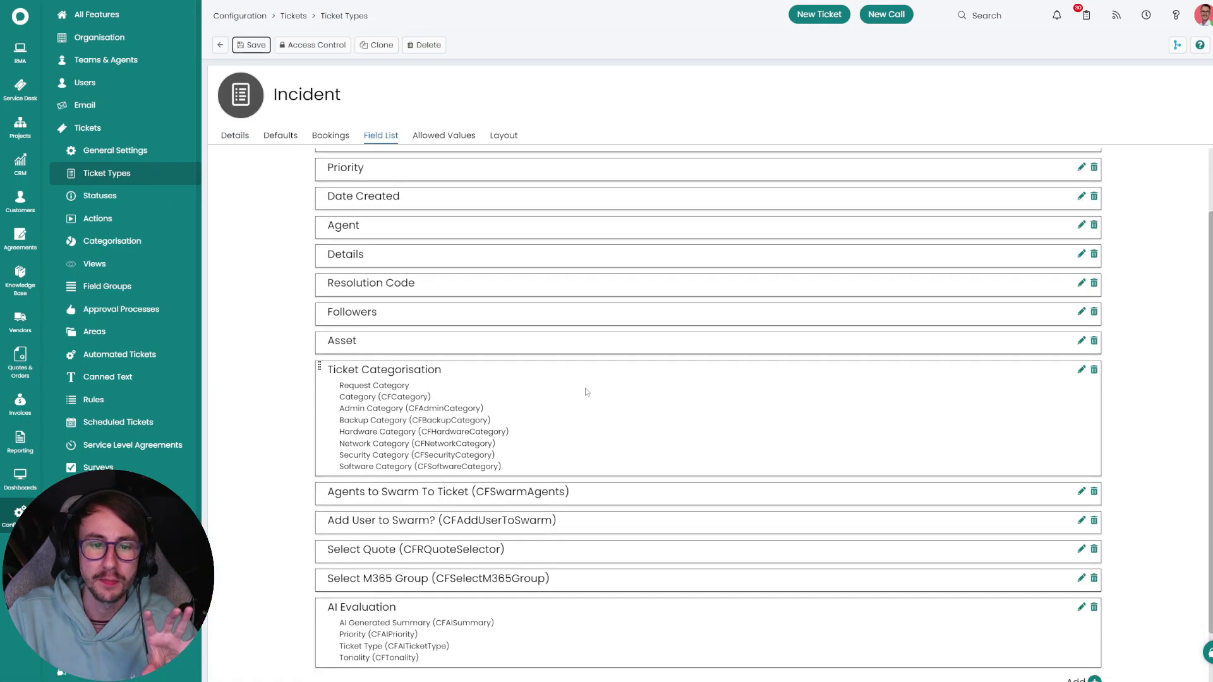
scroll(1095, 442, "down", 1)
left_click(1093, 616)
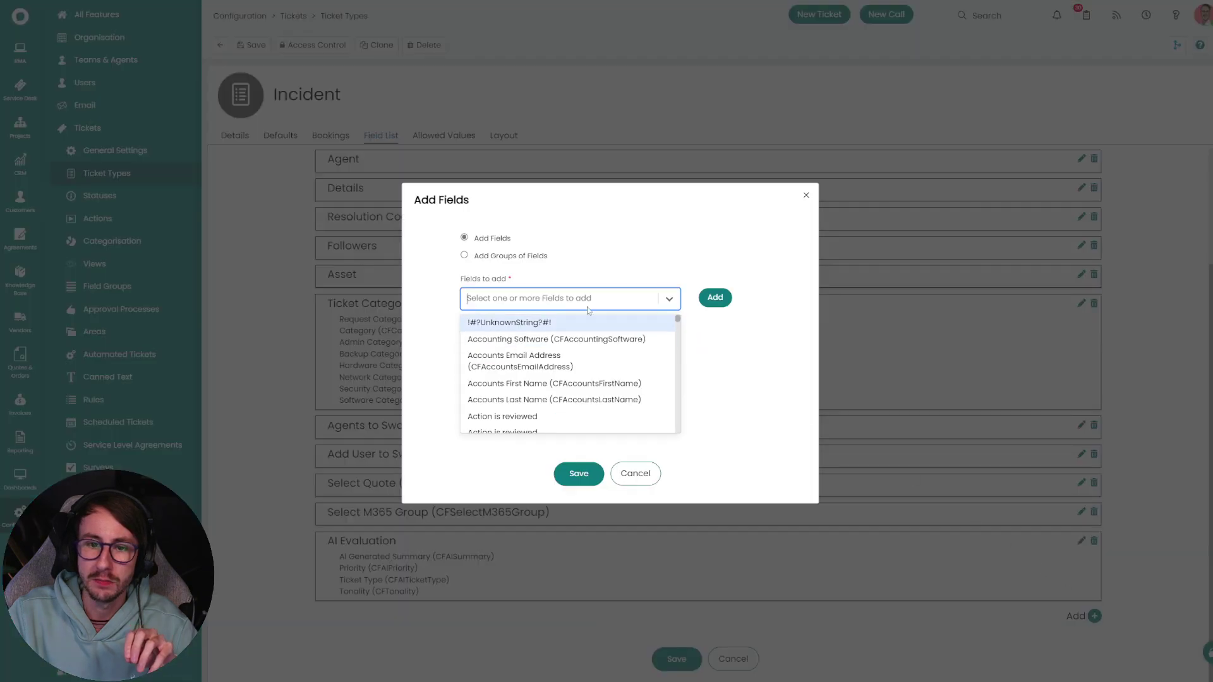
left_click(509, 318)
left_click(515, 352)
type("ticket")
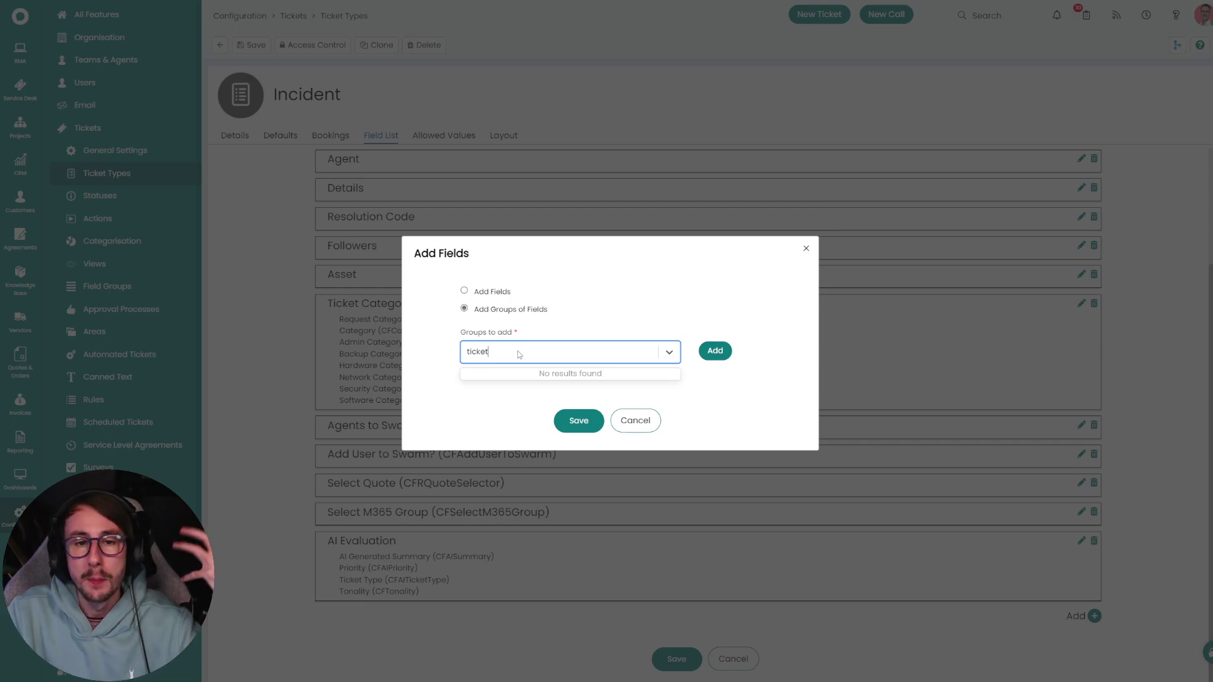
left_click(635, 422)
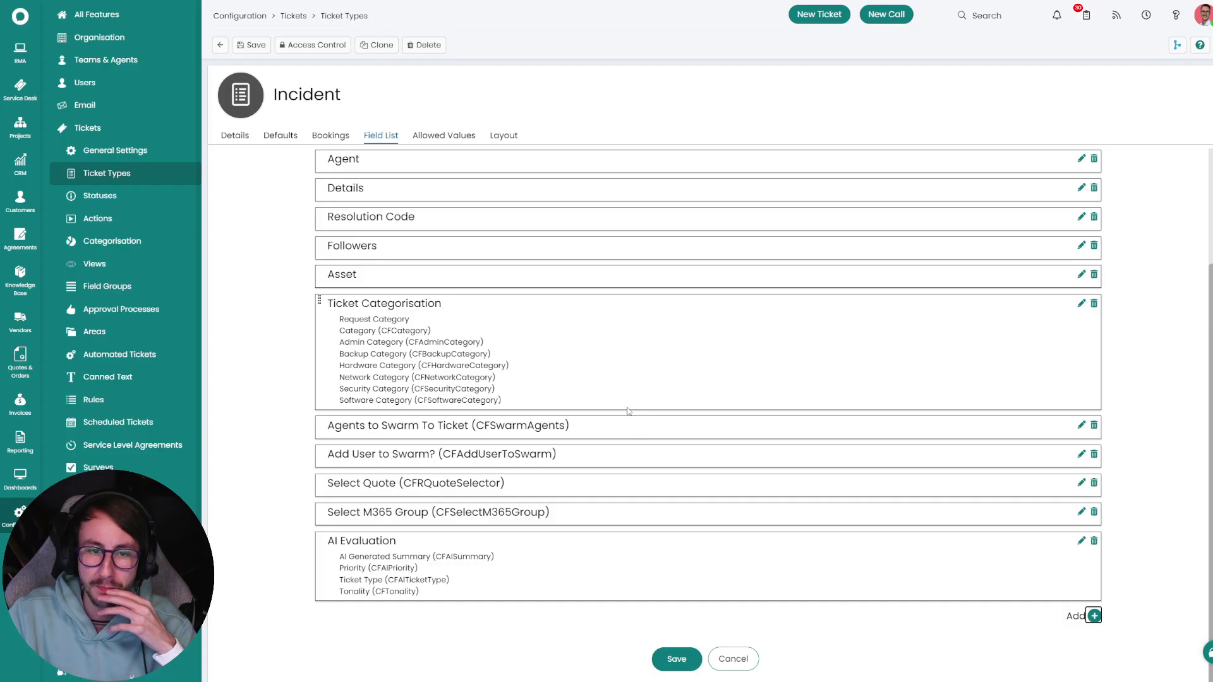
Open the Ticket Categorisation field group and review its default visibility settings for end users and agents
left_click(167, 288)
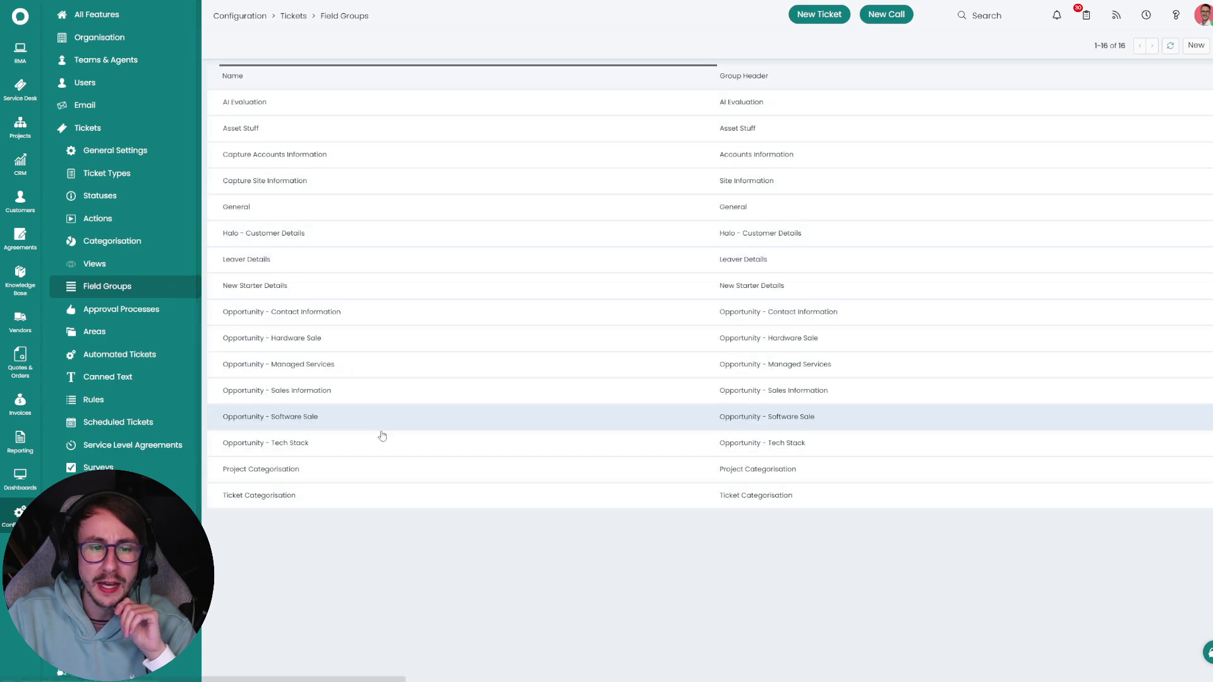
left_click(349, 498)
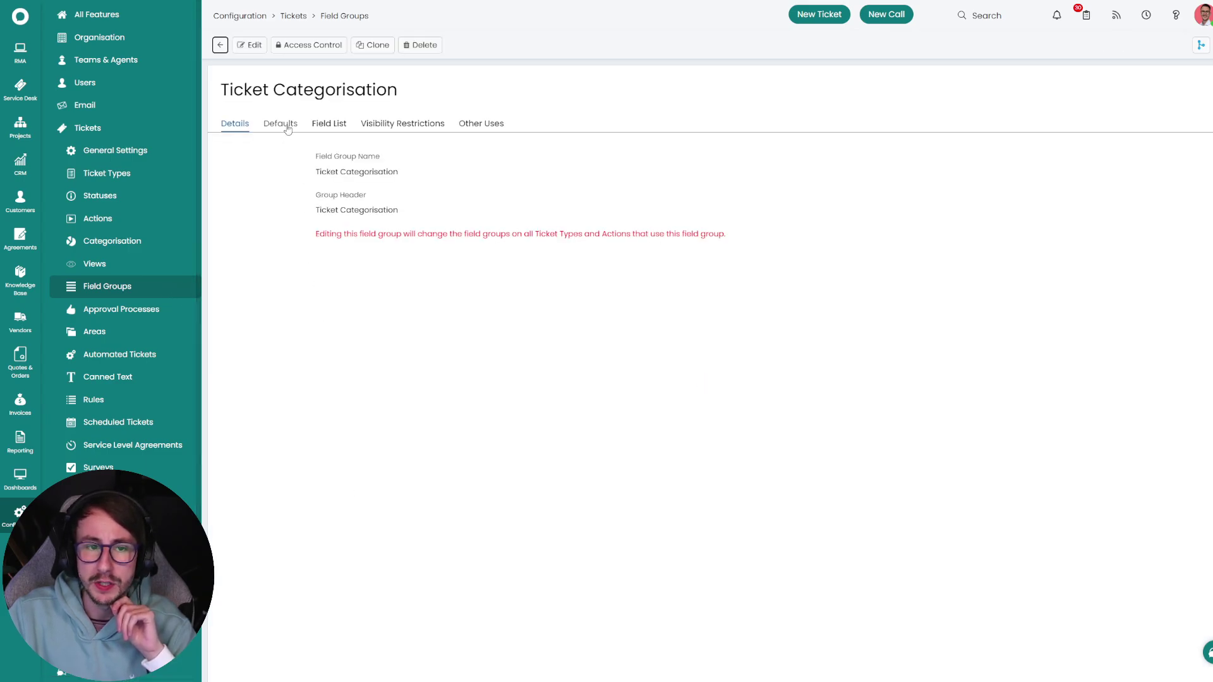
left_click(280, 124)
left_click_drag(309, 199, 461, 482)
left_click(435, 498)
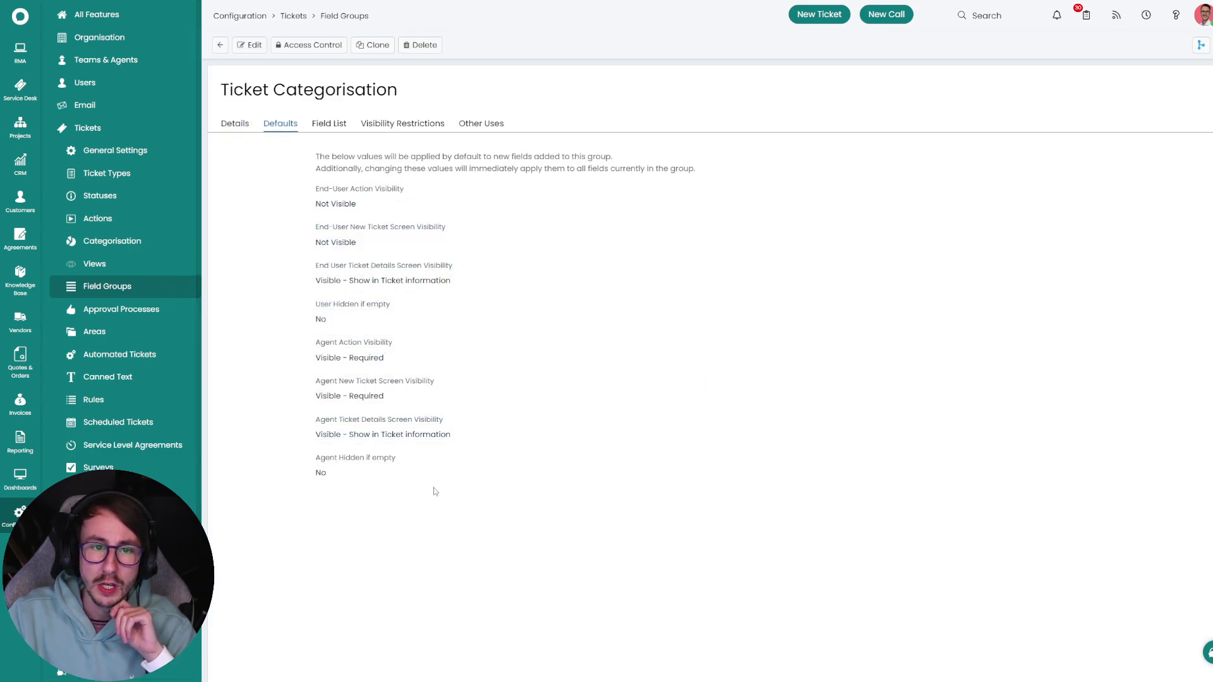
left_click_drag(295, 184, 482, 246)
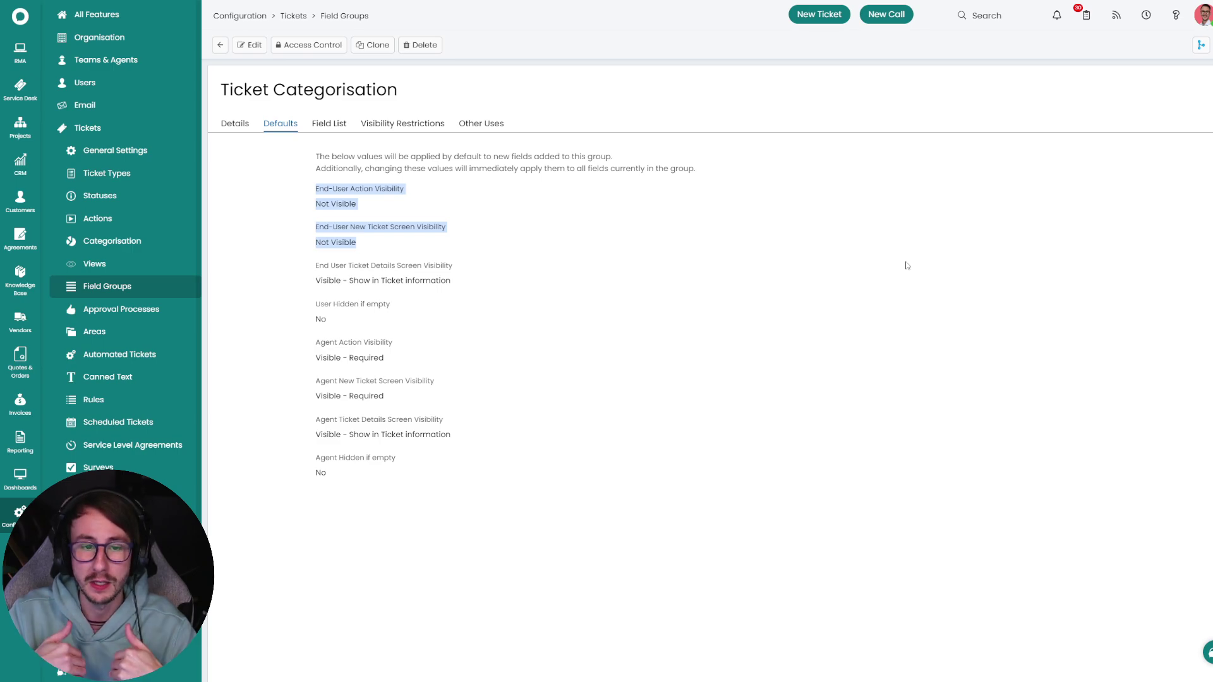
triple_click(369, 354)
left_click(408, 356)
left_click_drag(399, 401, 396, 368)
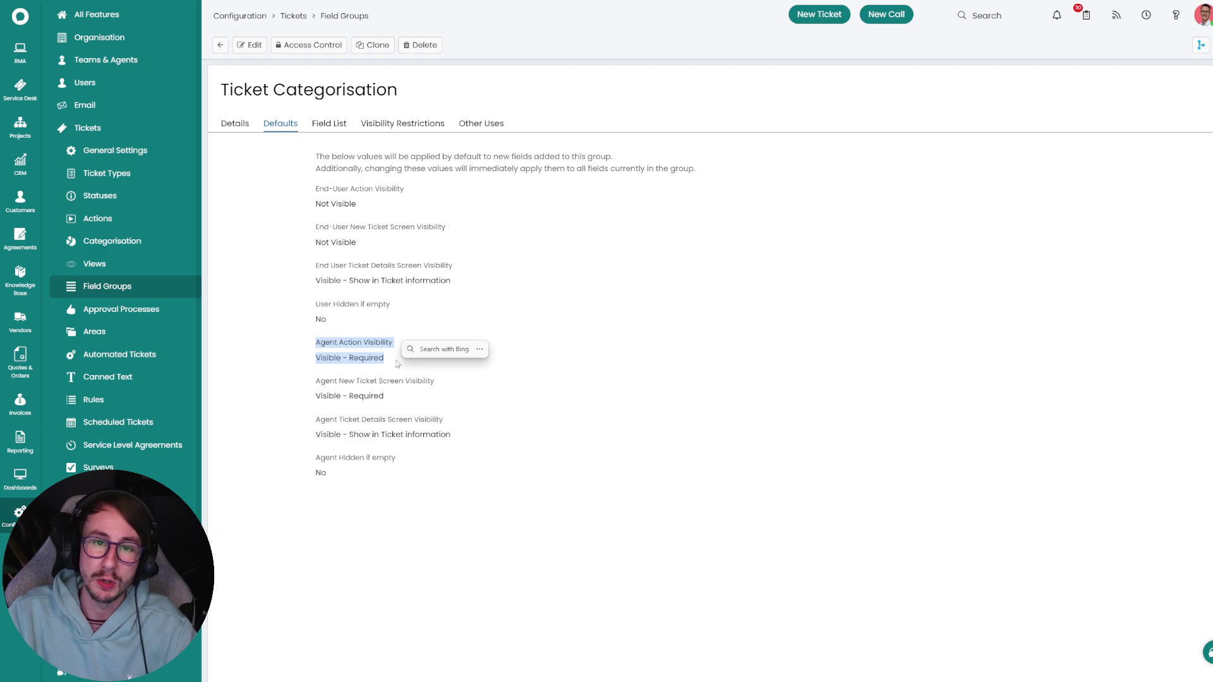
Review the fields that belong to the Ticket Categorisation group, including Request Category
left_click(336, 130)
left_click_drag(324, 236, 587, 407)
left_click(567, 390)
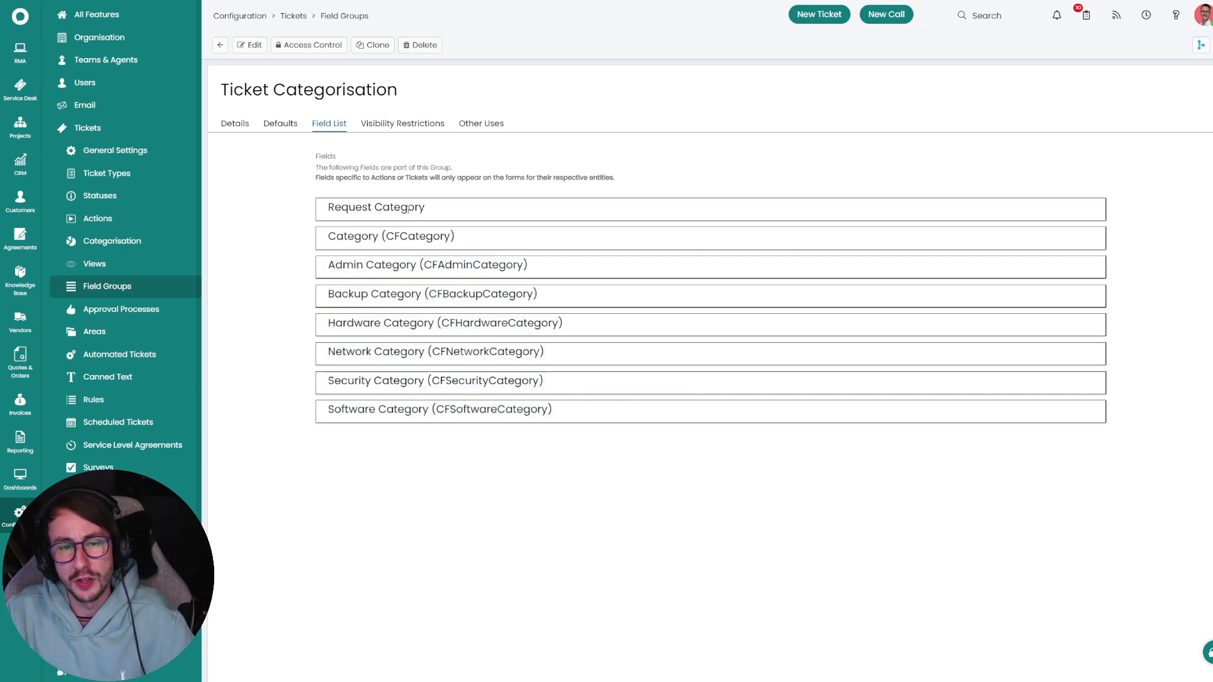
left_click_drag(429, 207, 330, 206)
left_click(332, 209)
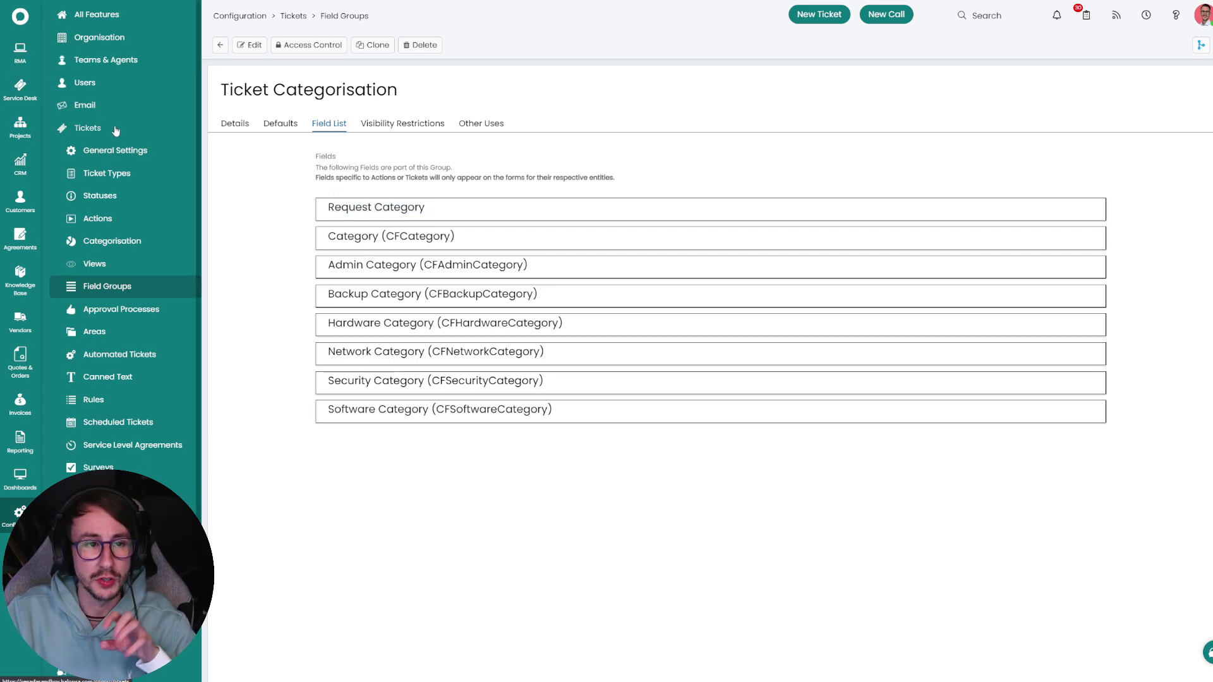
Go to the ticket categorisation settings and open the list of values for Category 4, Request Category
left_click(125, 242)
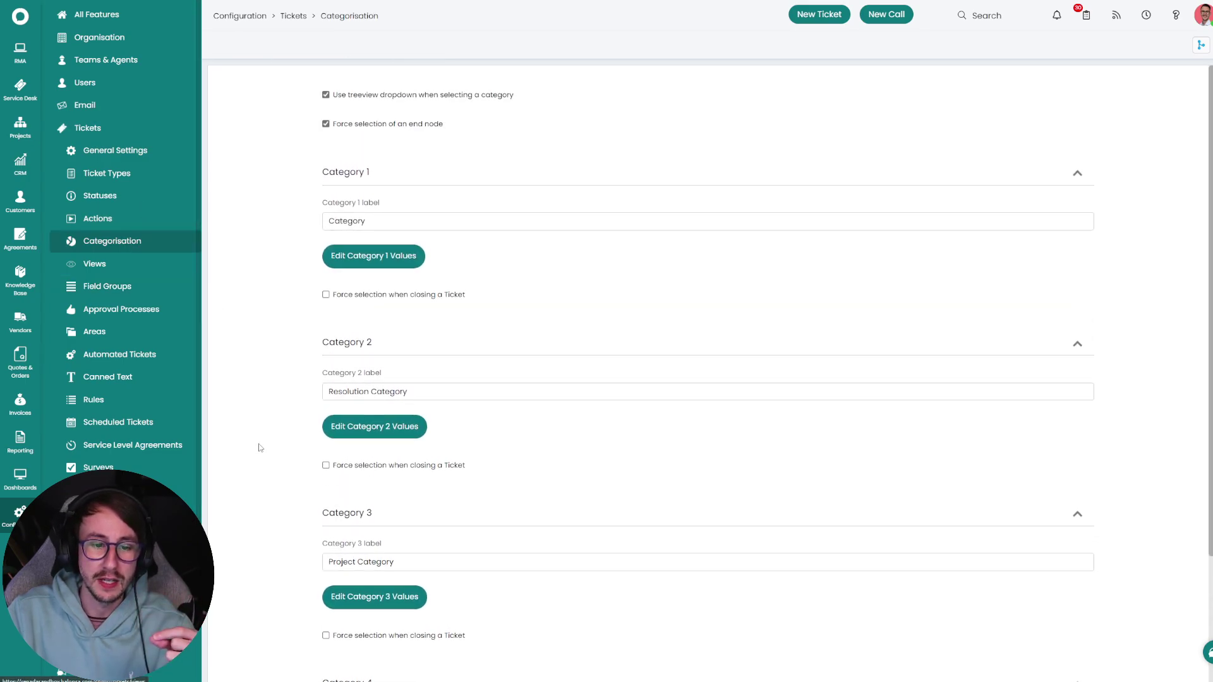
scroll(259, 449, "down", 3)
left_click_drag(321, 551, 383, 551)
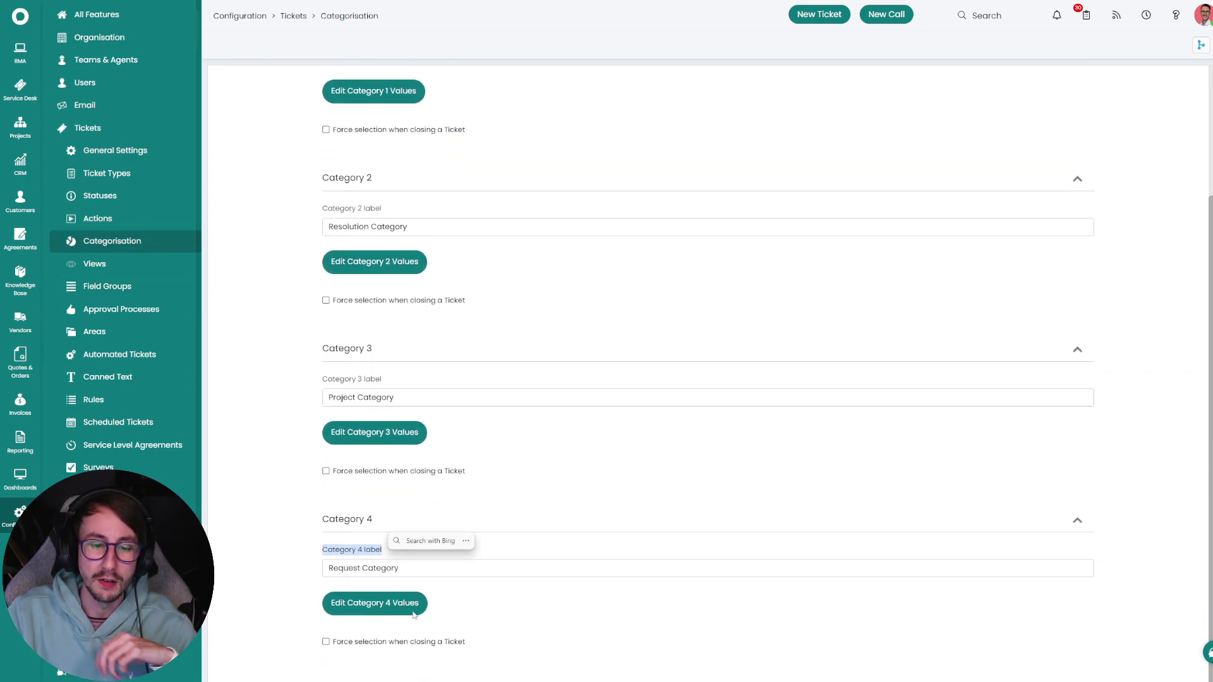
left_click(406, 605)
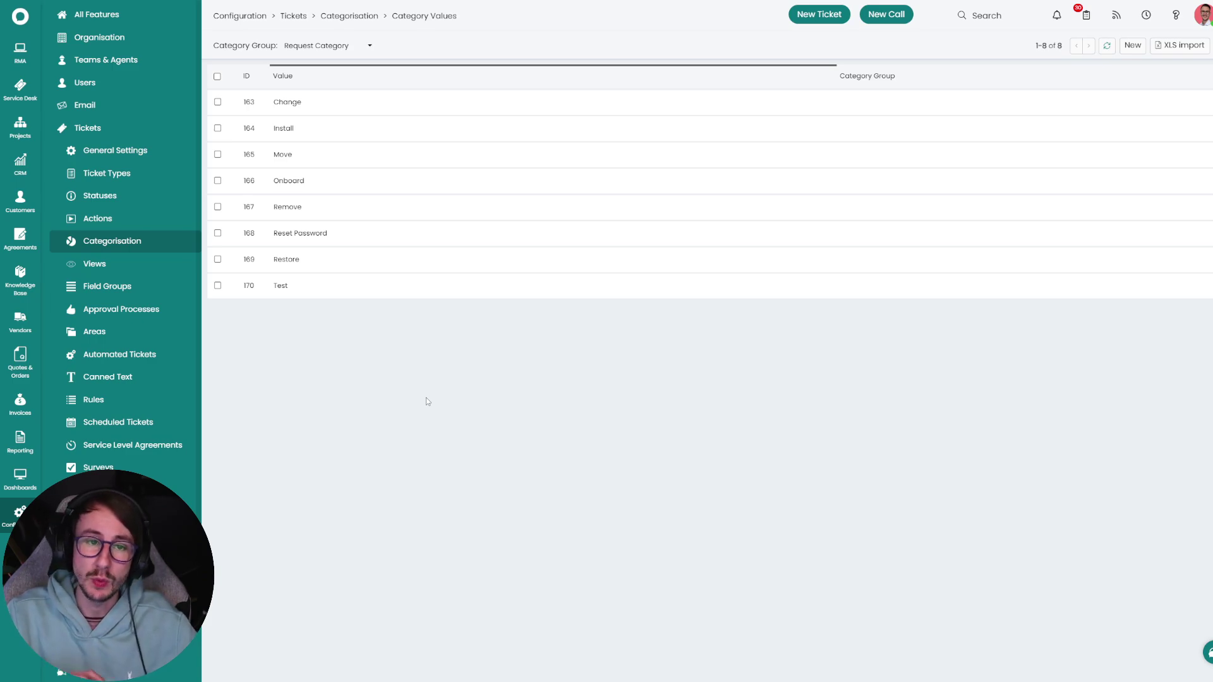
Open the TRNCN customer agreement for editing and widen the Category column of its billing plan combinations
left_click(39, 242)
left_click(265, 155)
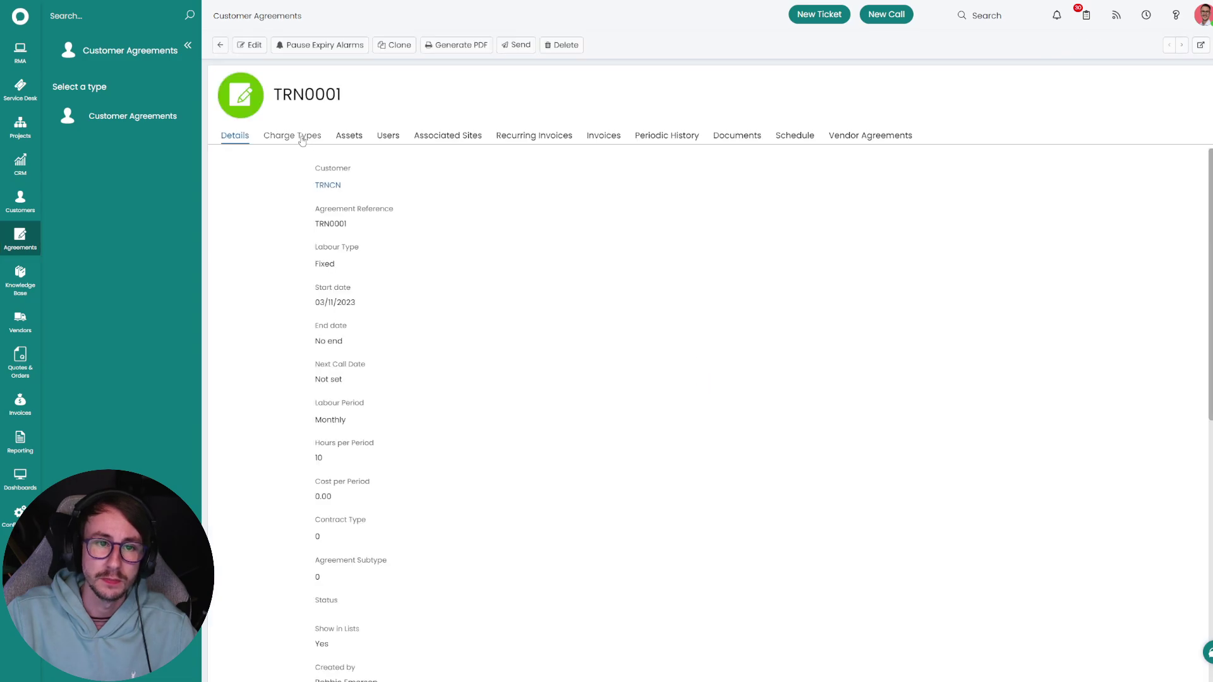
left_click(302, 138)
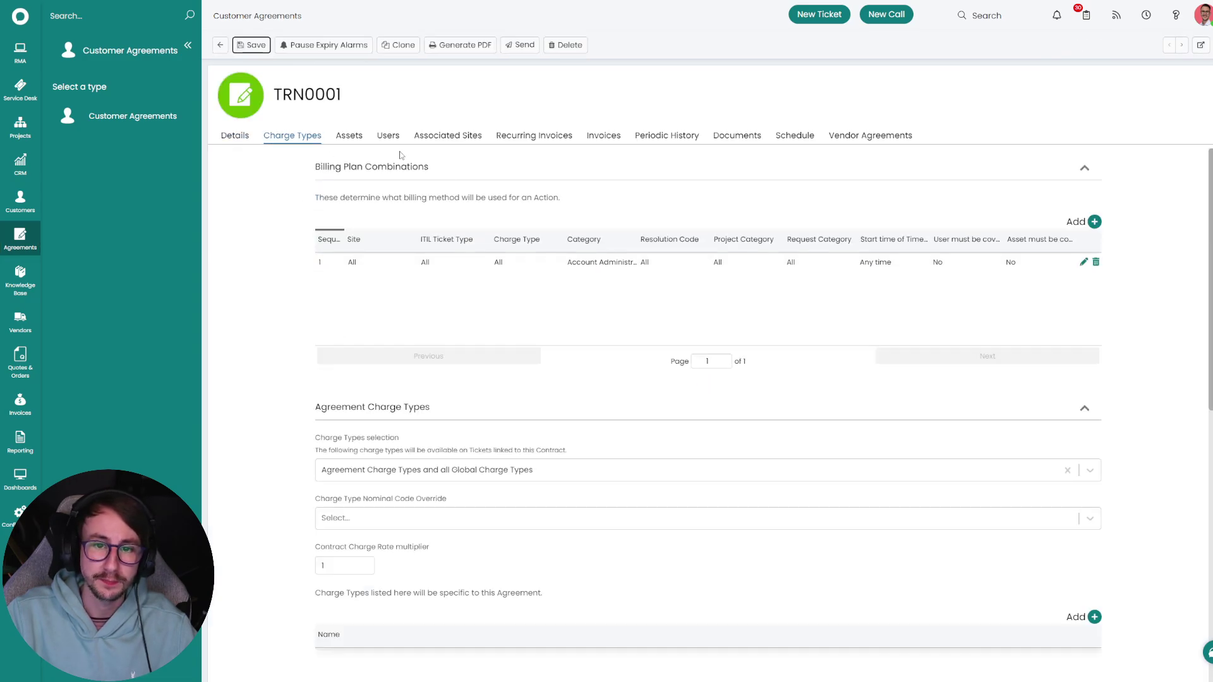
left_click_drag(639, 240, 673, 241)
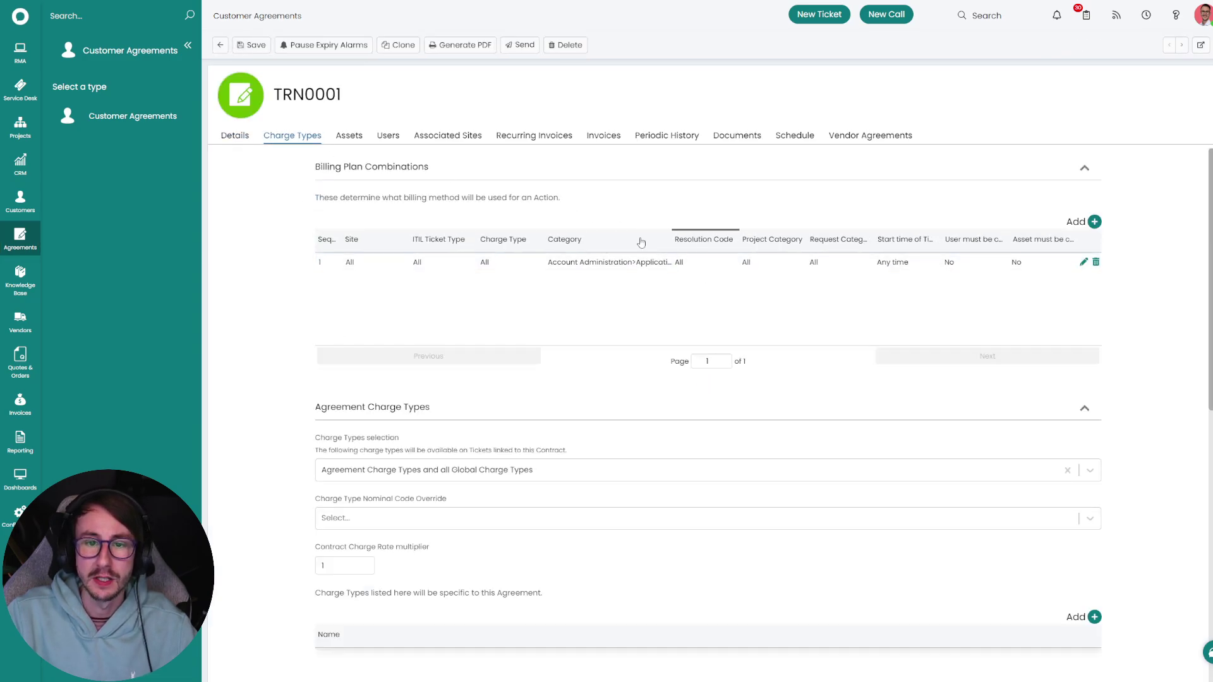
Review the agreement's labour period and hours per period in its details
left_click(246, 136)
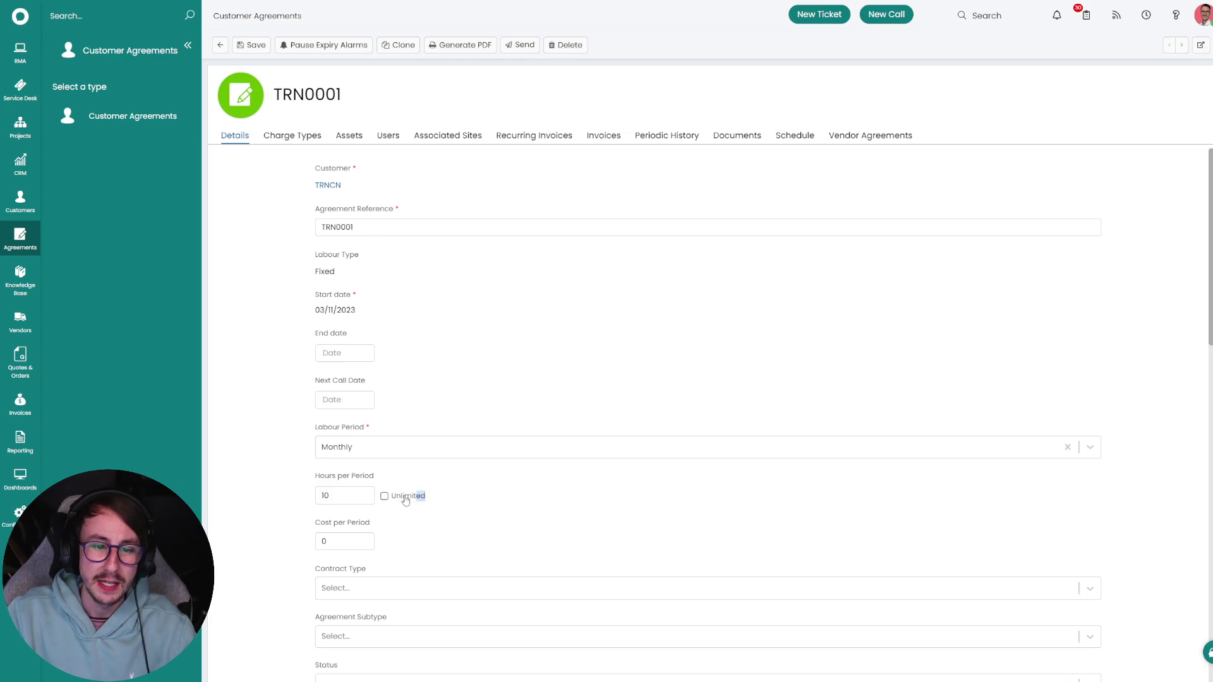
left_click_drag(423, 502, 302, 466)
left_click(348, 436)
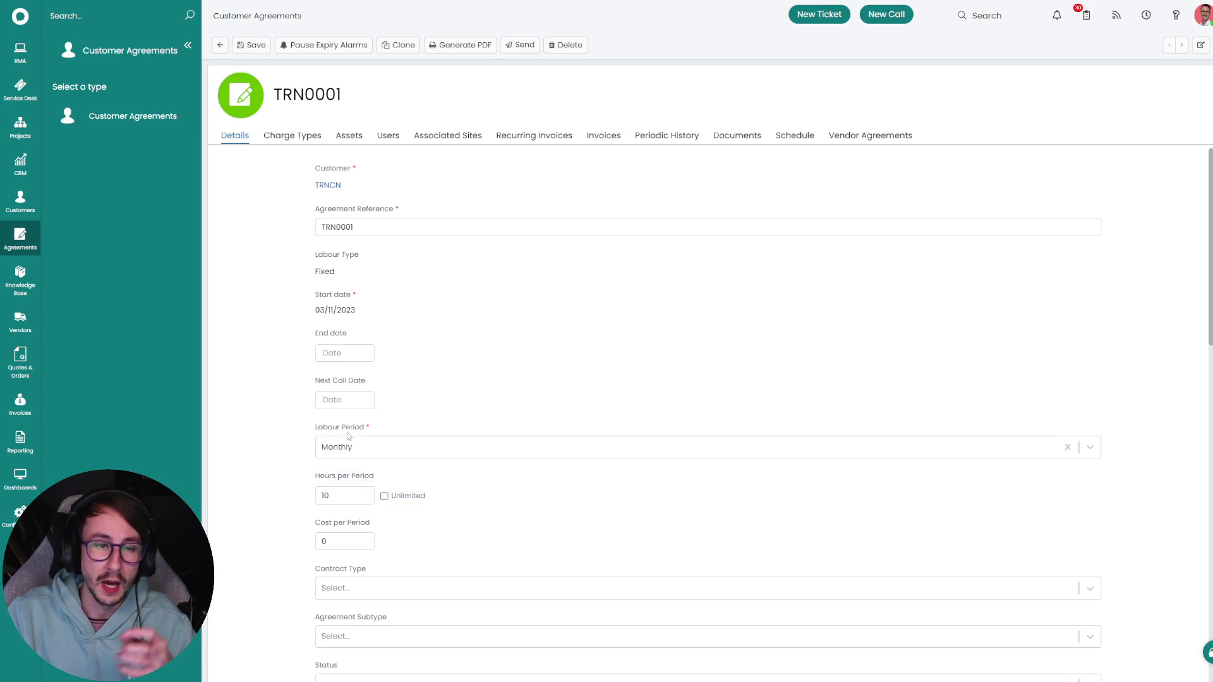
Edit the existing billing plan combination so Category is All and Request Category is Onboard, and save it
left_click(316, 134)
left_click(1083, 262)
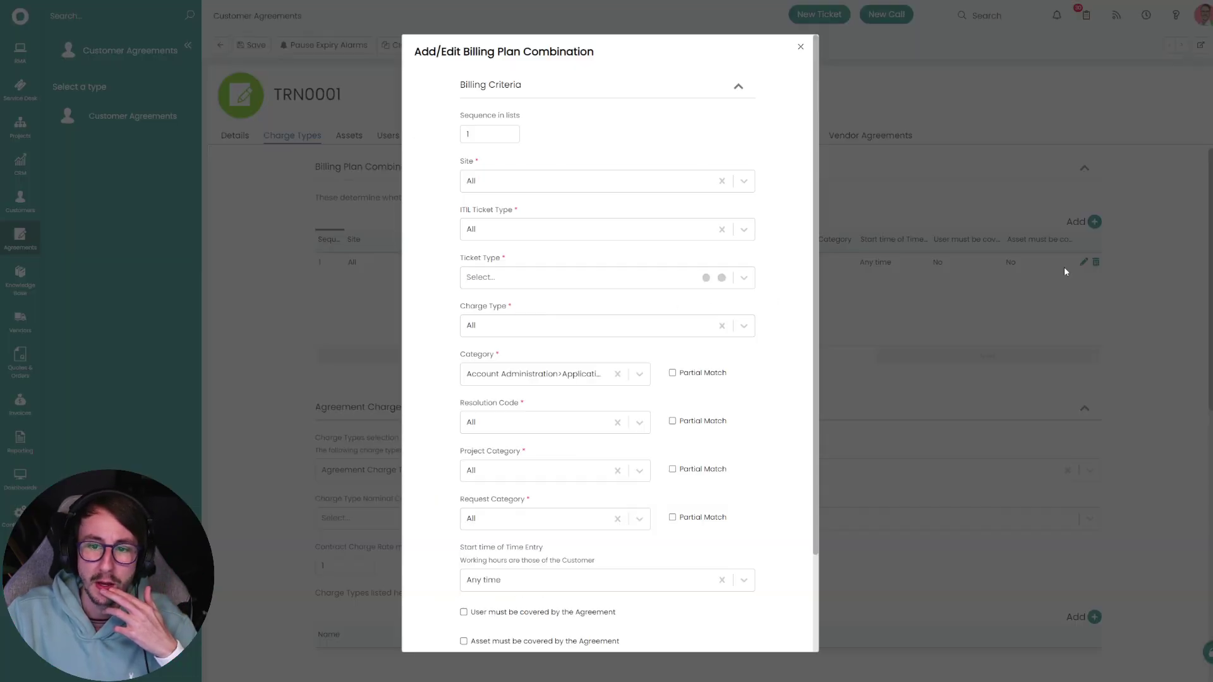
left_click(618, 375)
left_click(744, 425)
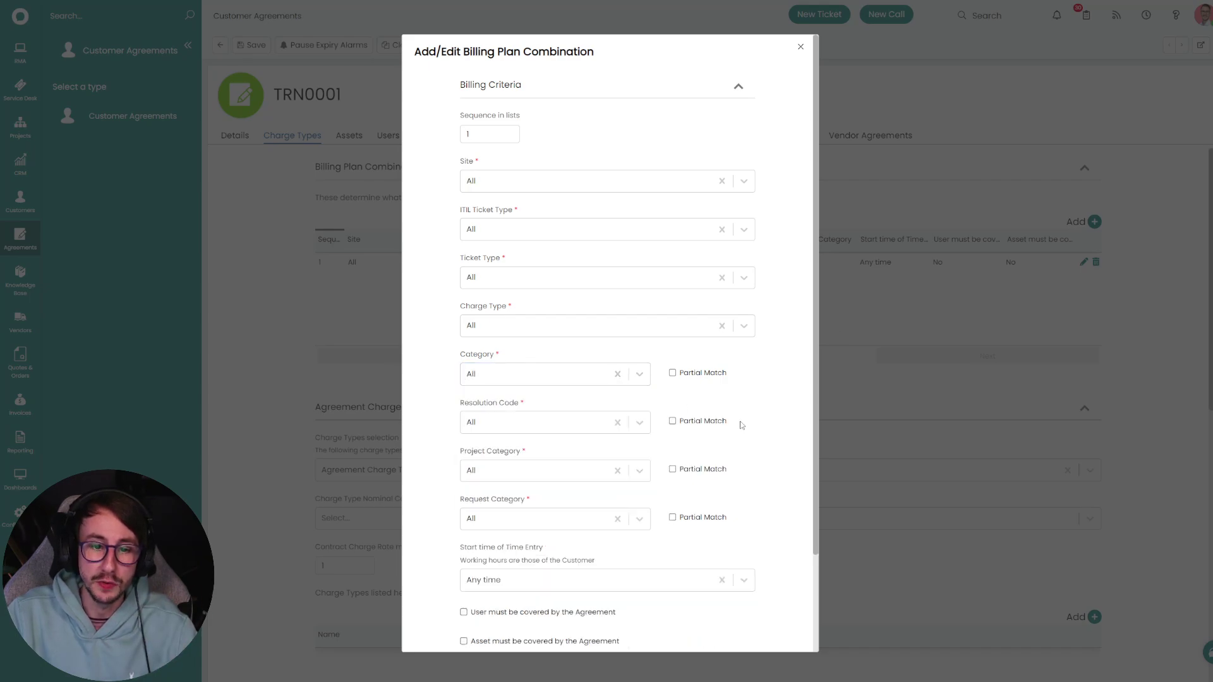
left_click(602, 516)
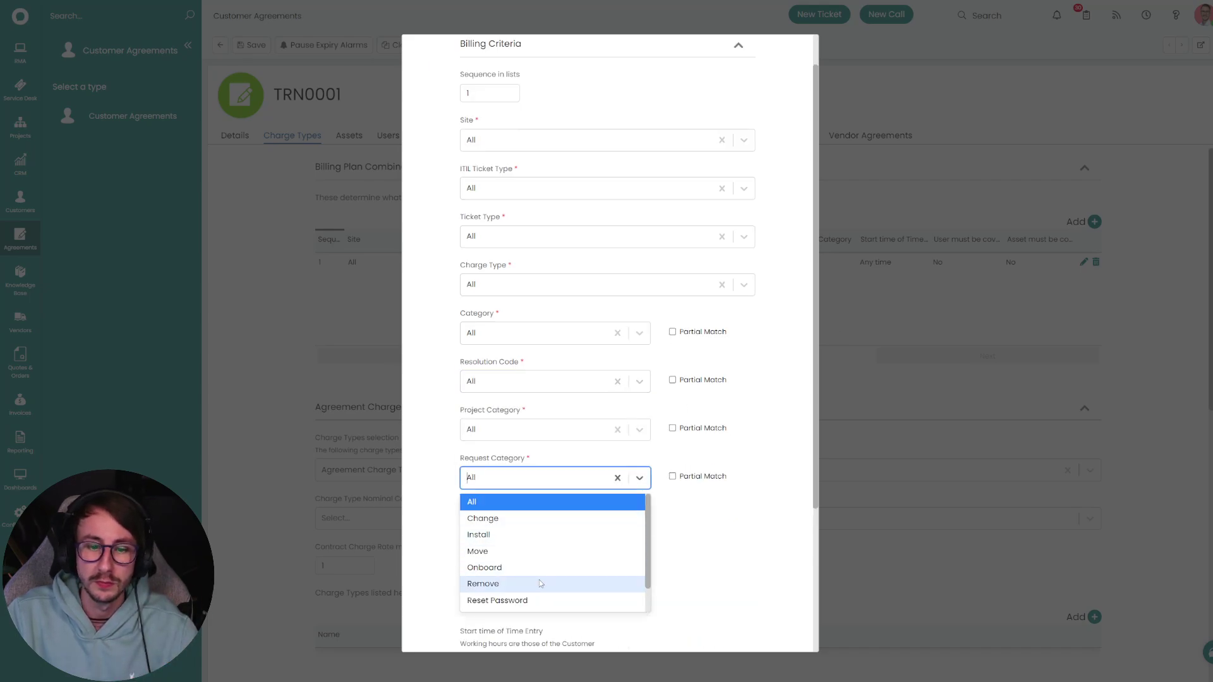
left_click(510, 568)
left_click(519, 476)
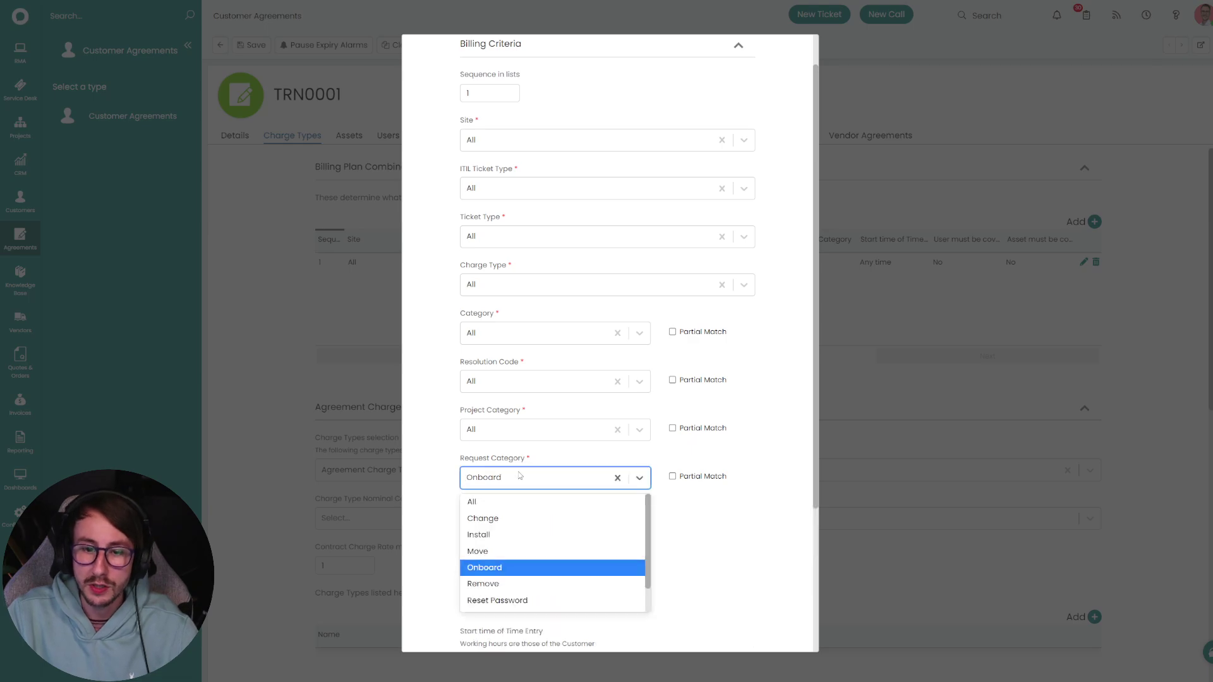
left_click(532, 535)
left_click(519, 483)
left_click(499, 554)
scroll(499, 555, "down", 2)
left_click(576, 624)
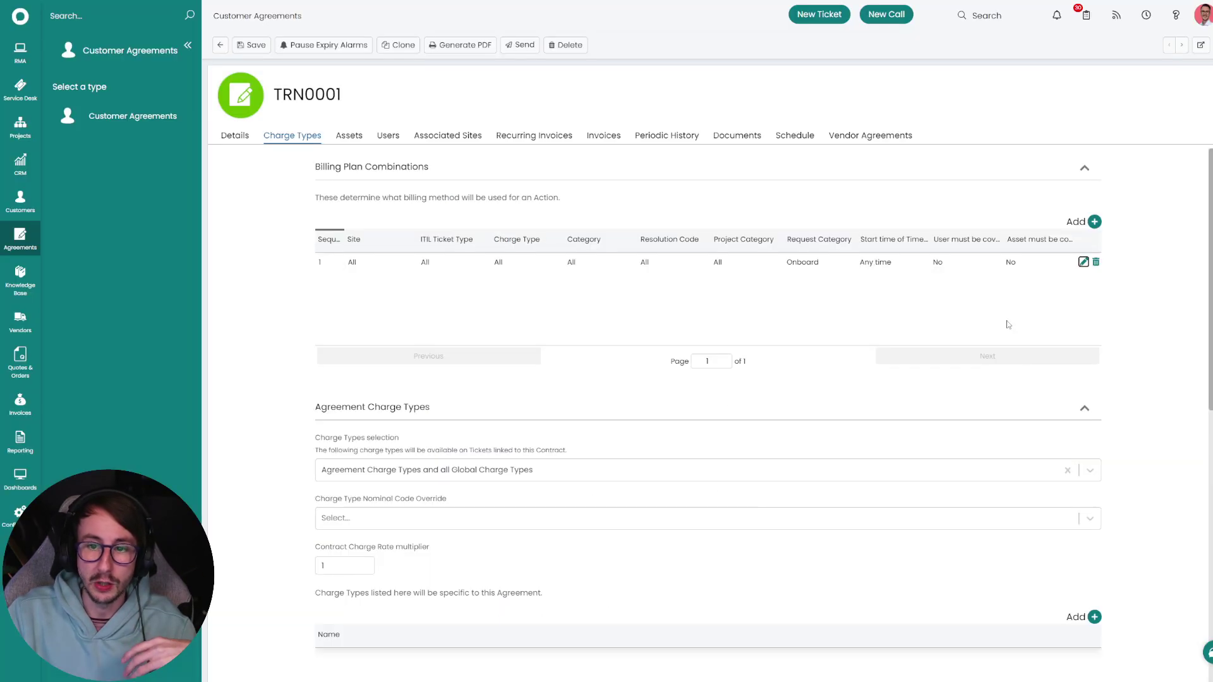
Add a billing plan combination with Request Category set to Install and save it
left_click(1095, 221)
left_click(608, 517)
left_click(551, 542)
scroll(551, 541, "down", 2)
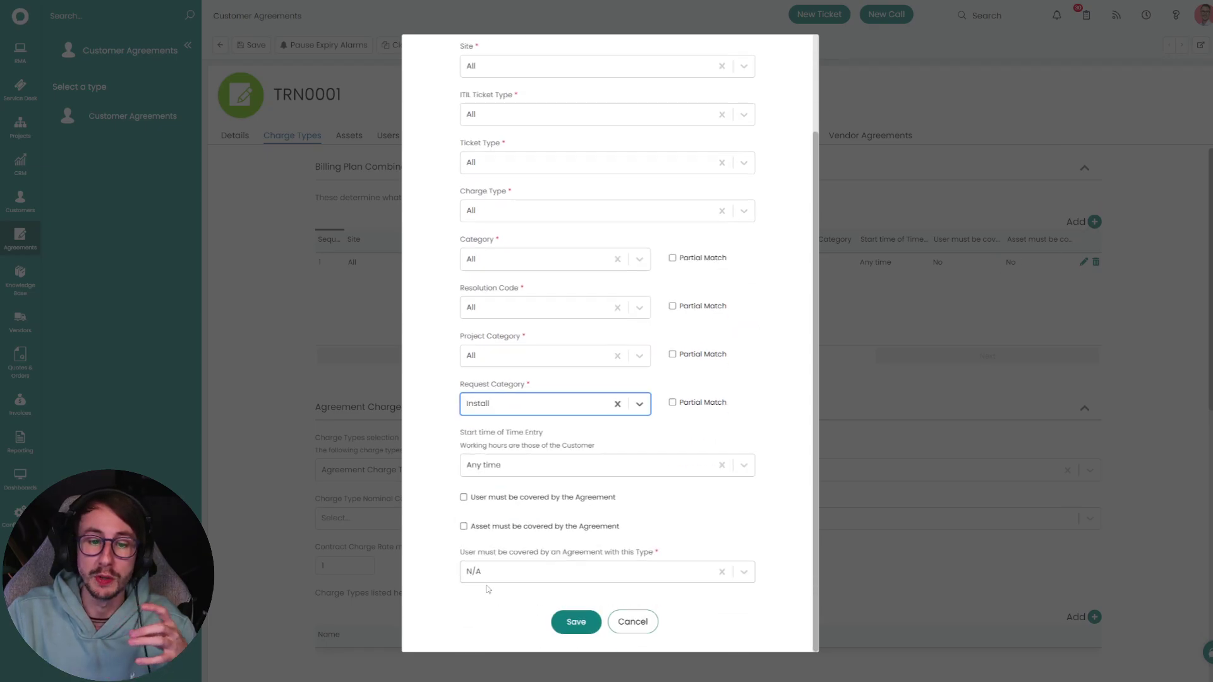
left_click(575, 622)
Add another billing plan combination with Request Category set to Remove and save it
left_click(1093, 221)
left_click(537, 495)
scroll(515, 401, "down", 3)
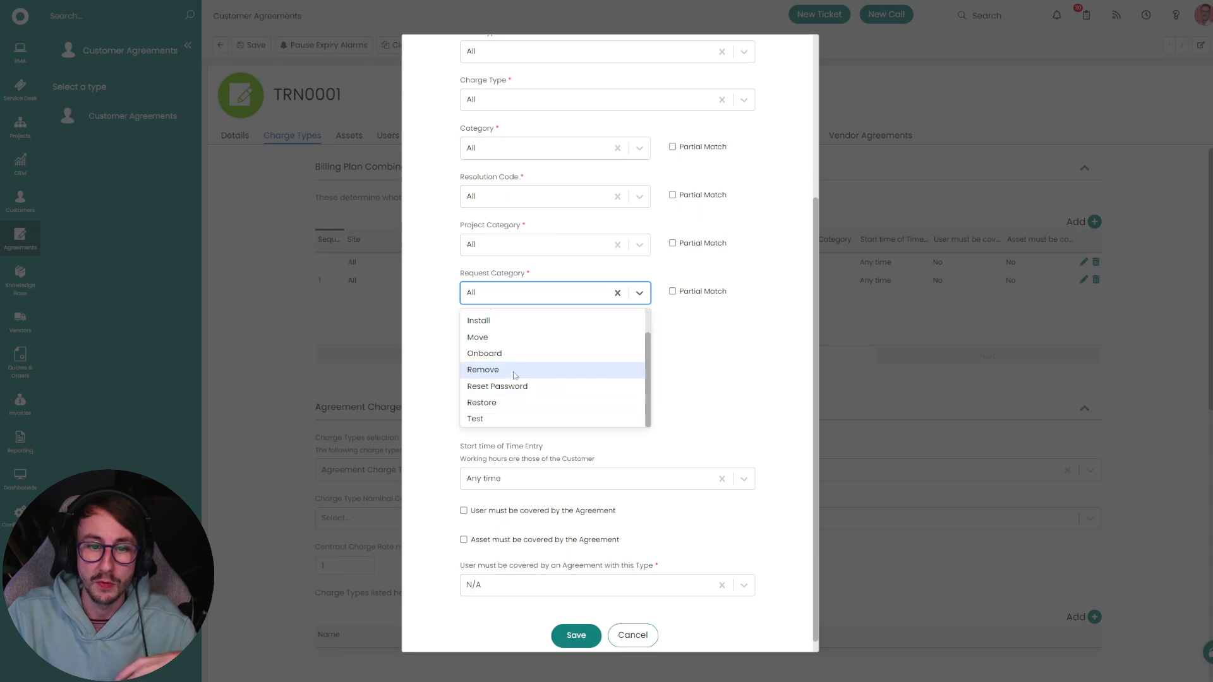
left_click(512, 369)
left_click(575, 623)
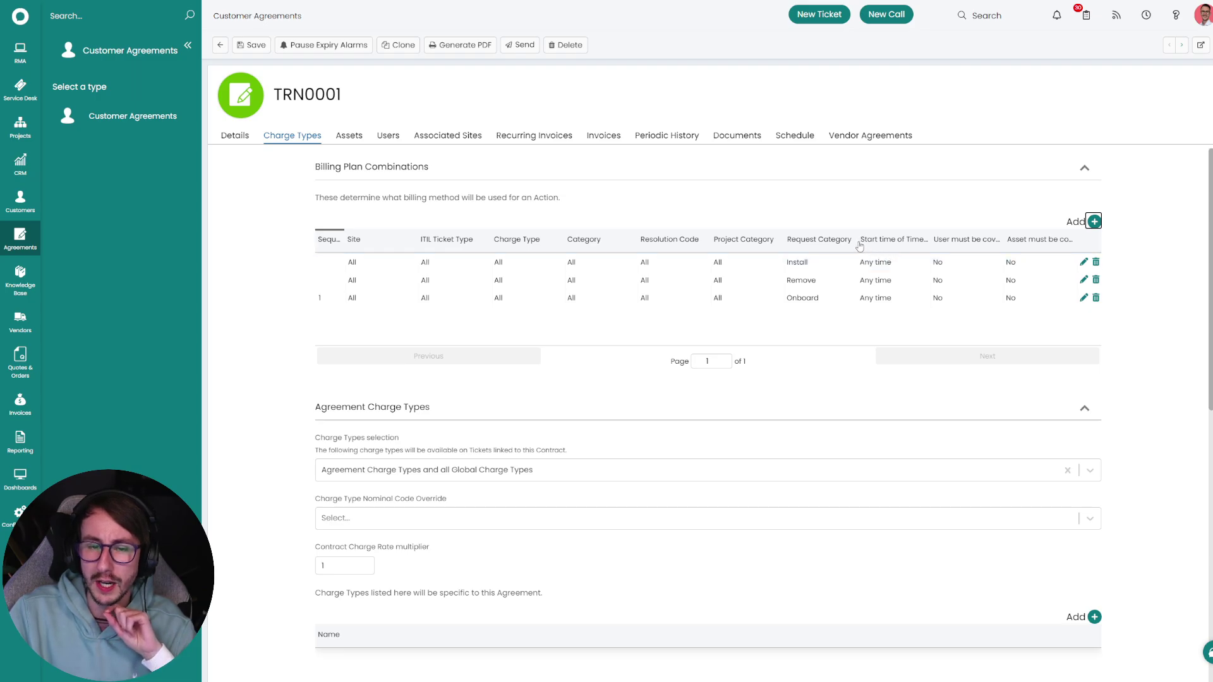
Open the TRNCN customer record and review the billing plan combinations in its billing settings
left_click_drag(787, 265, 819, 301)
left_click(20, 201)
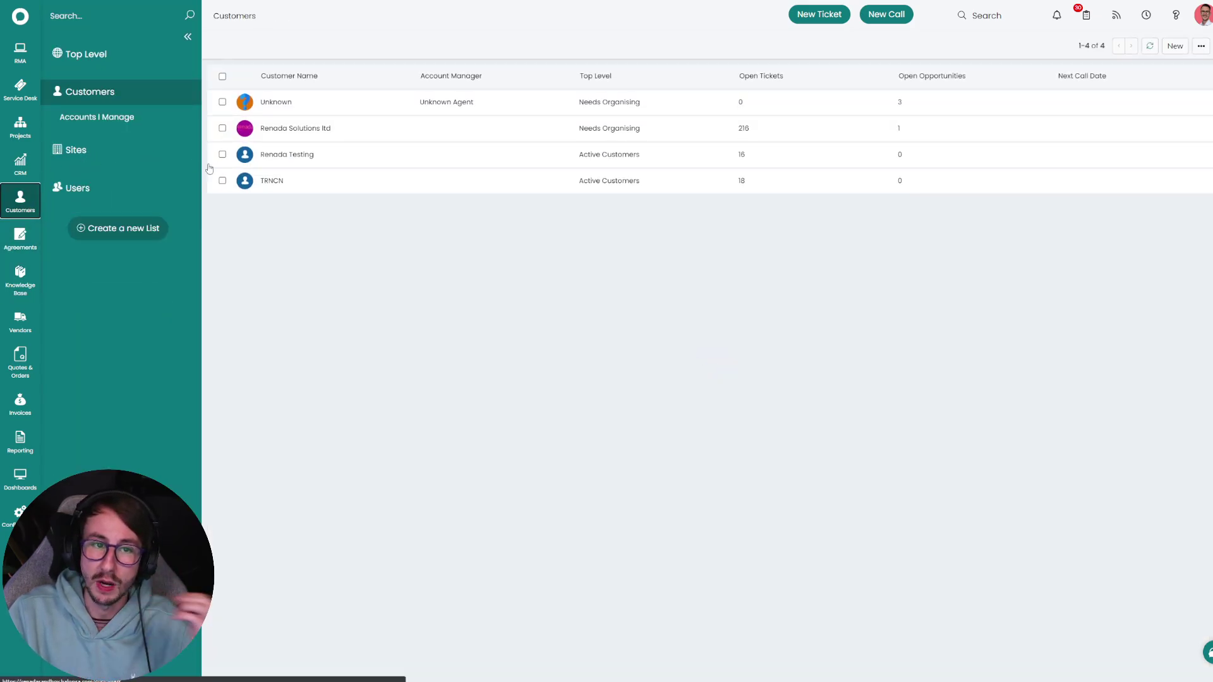
left_click(313, 180)
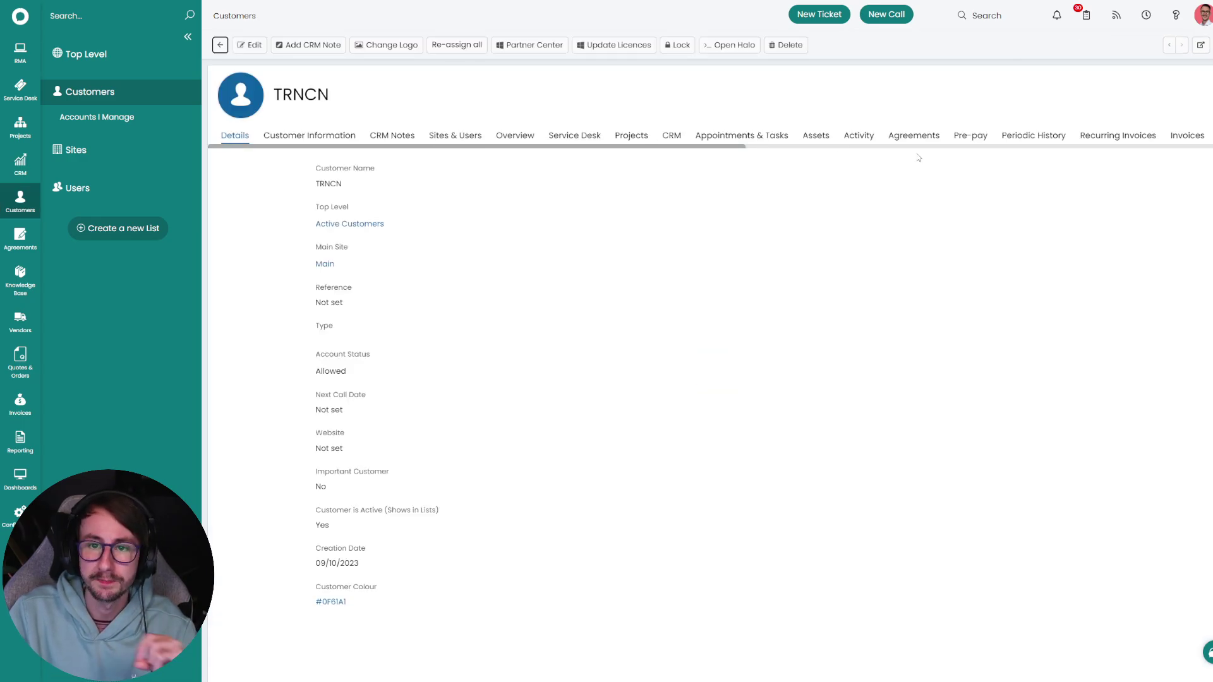
scroll(931, 152, "right", 5)
left_click(957, 137)
scroll(604, 411, "down", 5)
left_click(351, 538)
scroll(339, 517, "down", 3)
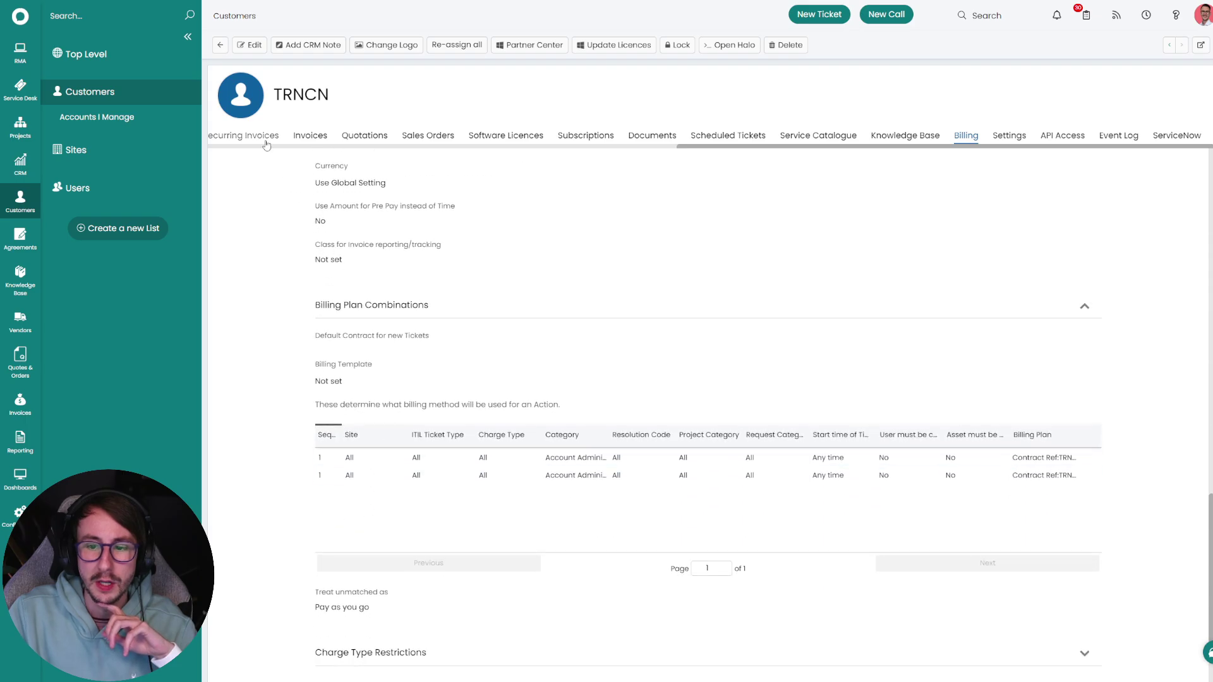
Try adding a customer-level billing plan combination with Request Category set to Change, and discard it
left_click(250, 45)
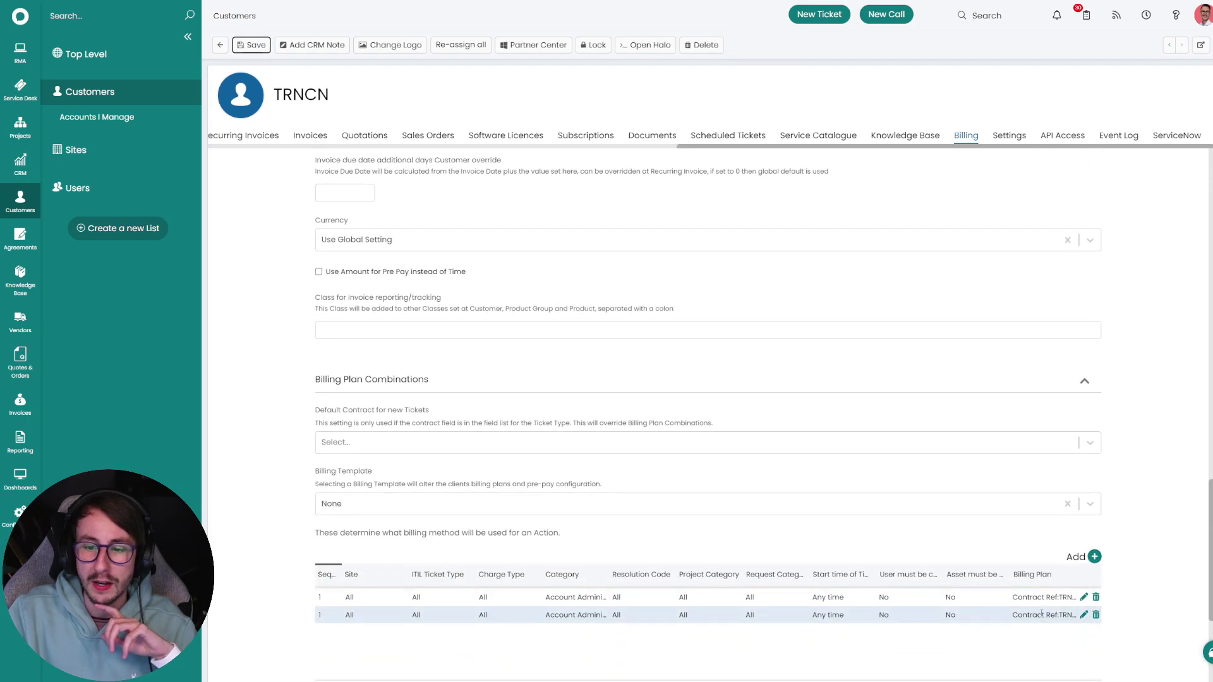
left_click(1095, 556)
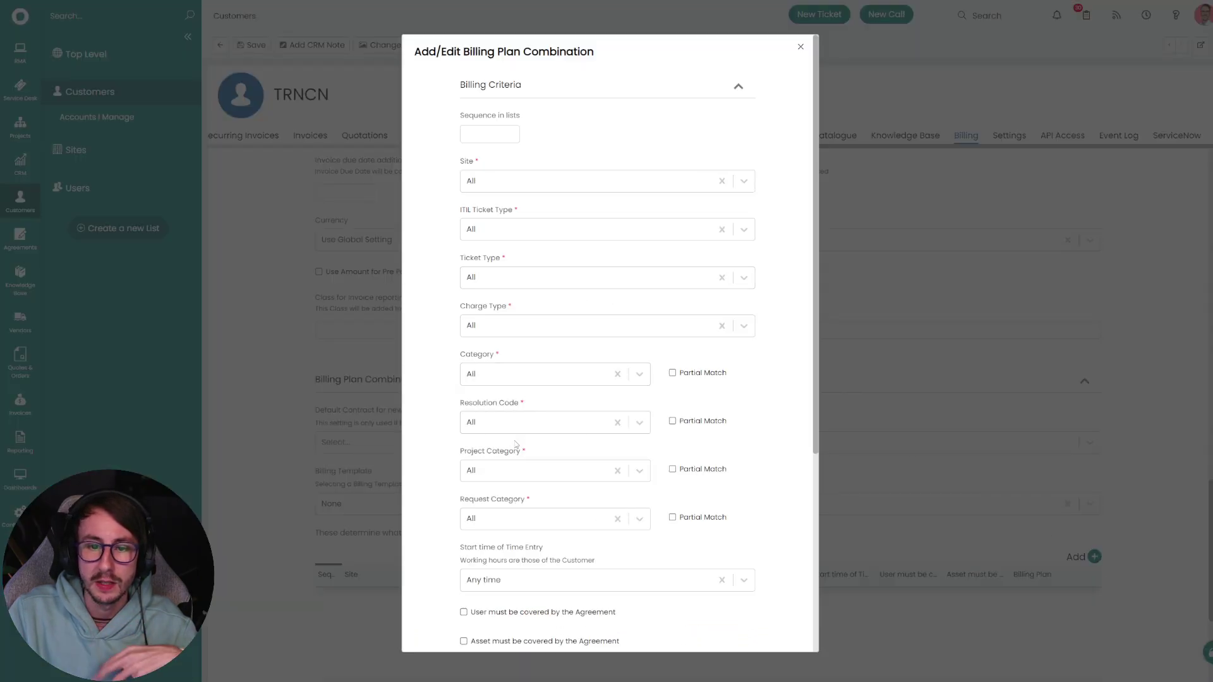
left_click(520, 517)
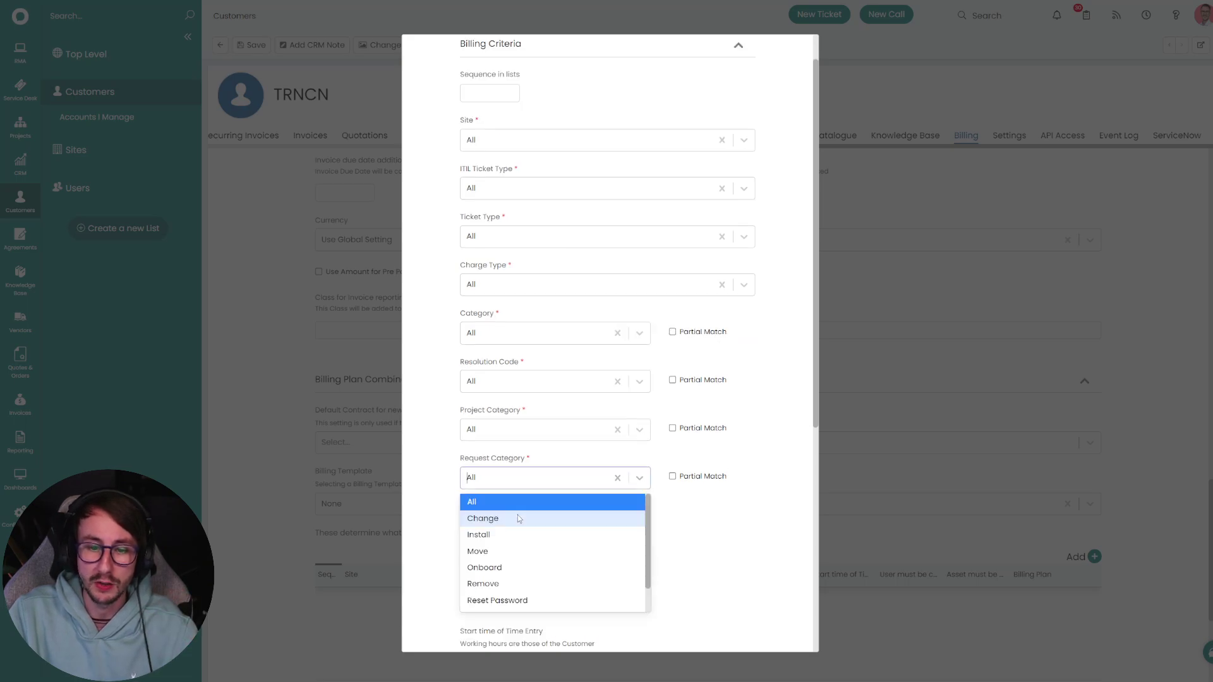
left_click(555, 522)
left_click(555, 188)
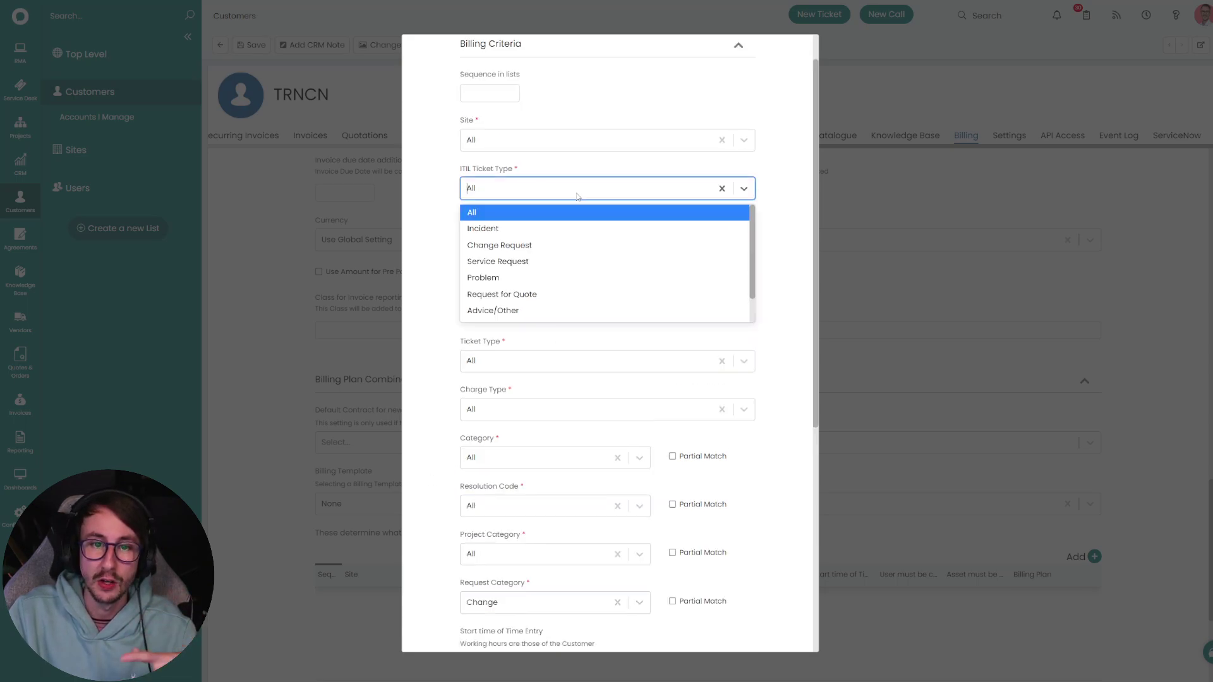
left_click(452, 245)
scroll(440, 246, "down", 4)
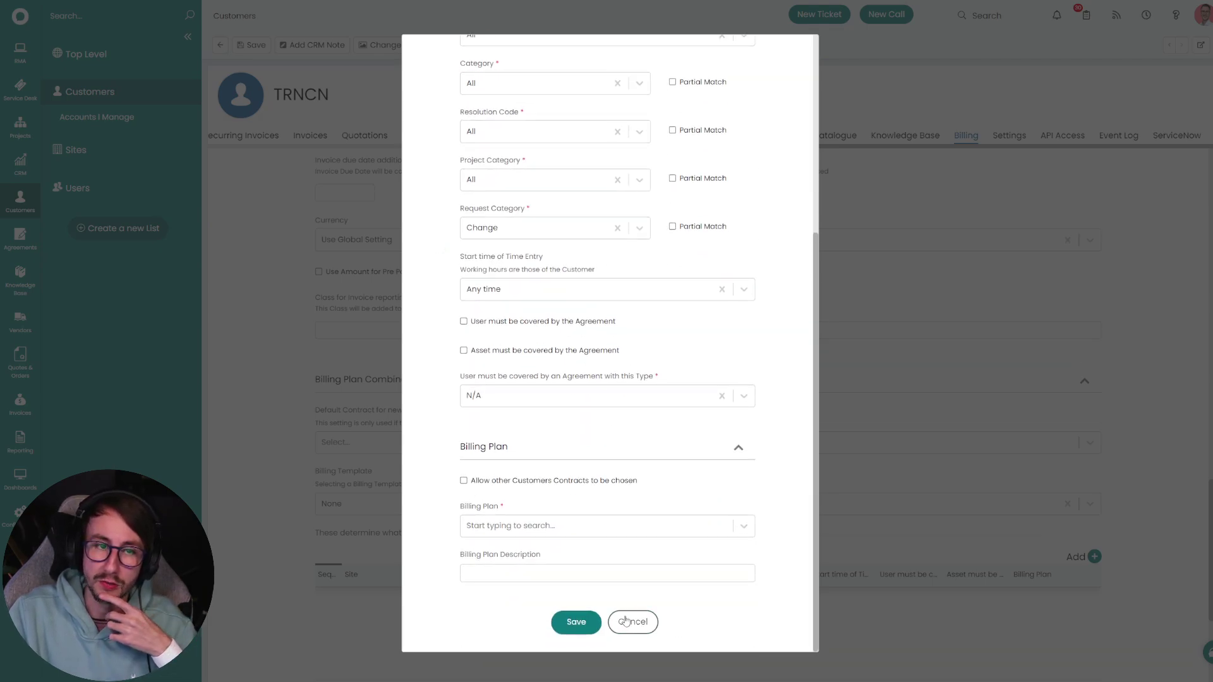
left_click(632, 622)
Open the unassigned support ticket "testing embeddings", start its Triage action and show the available ticket types
left_click(20, 88)
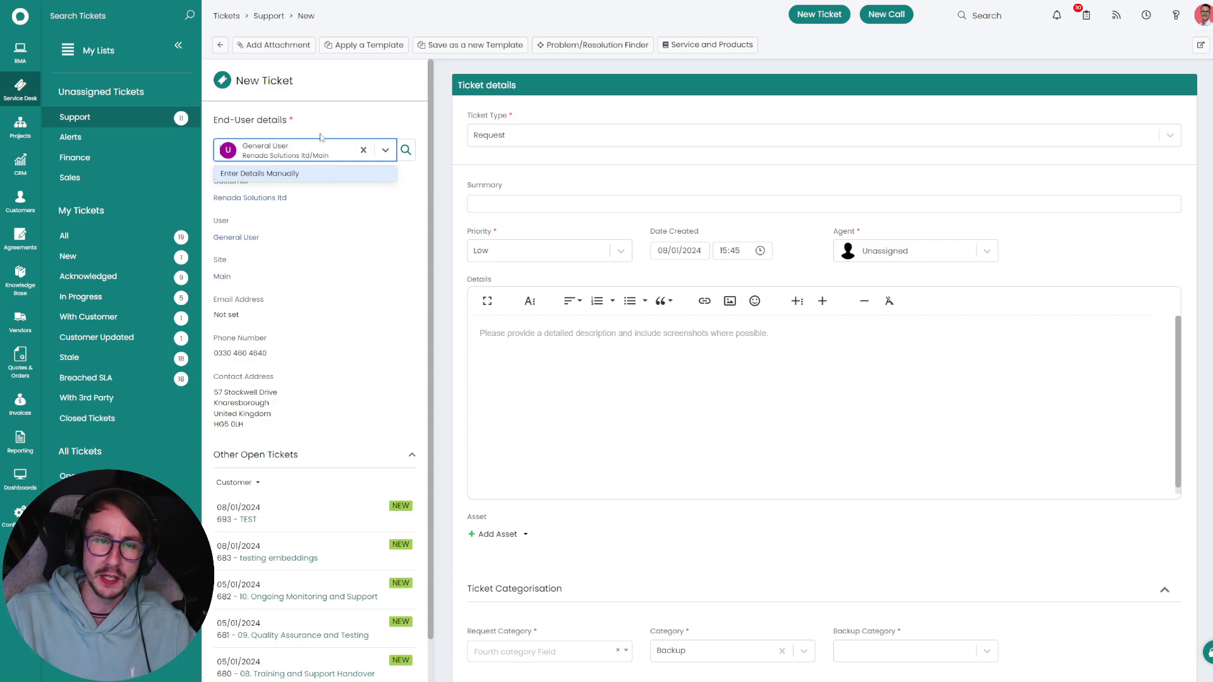
left_click(130, 118)
left_click(298, 104)
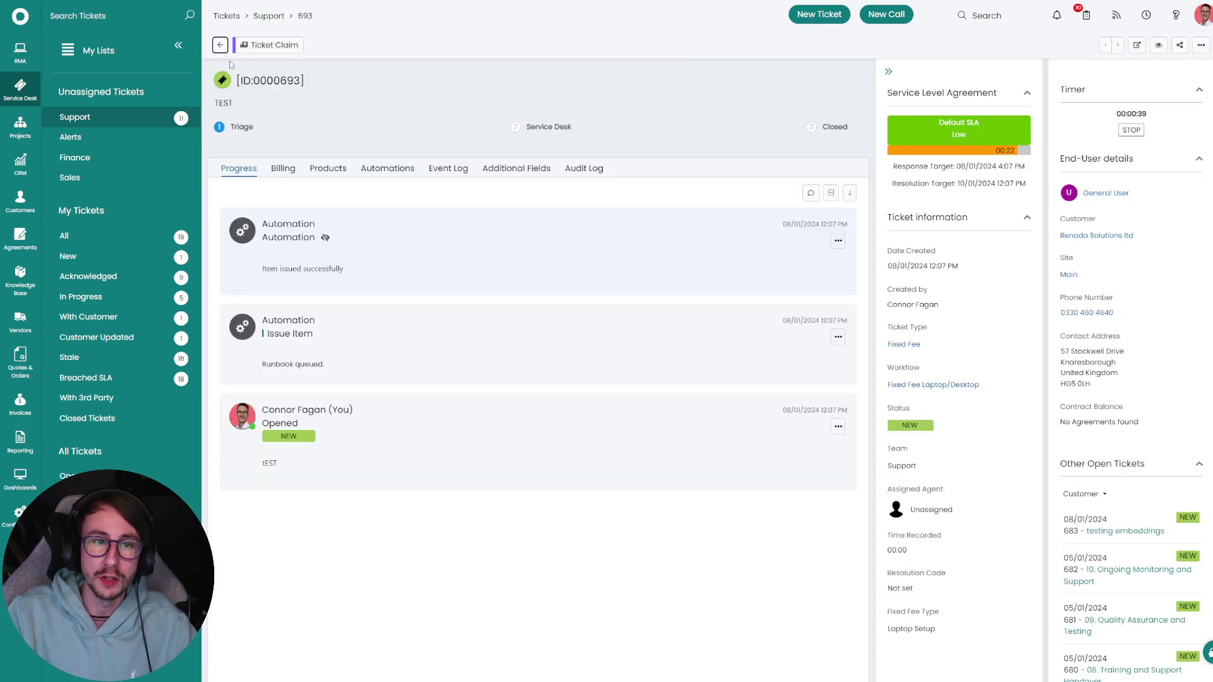
left_click(220, 45)
left_click(278, 125)
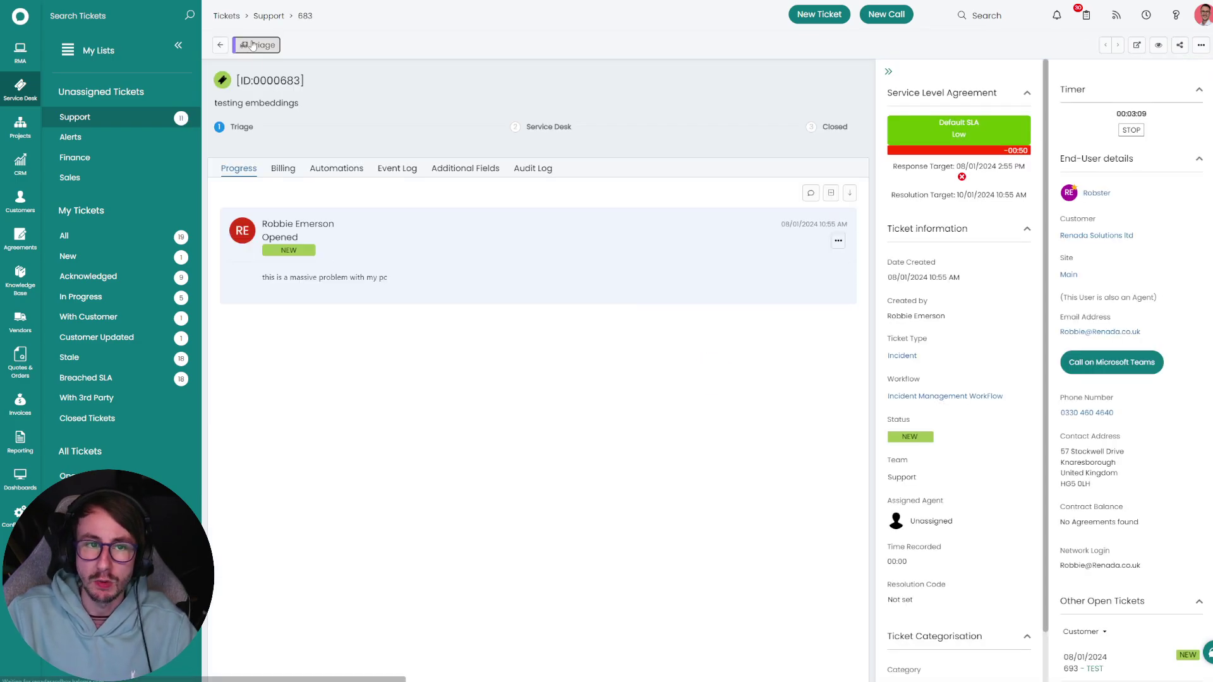
left_click(252, 44)
left_click(254, 287)
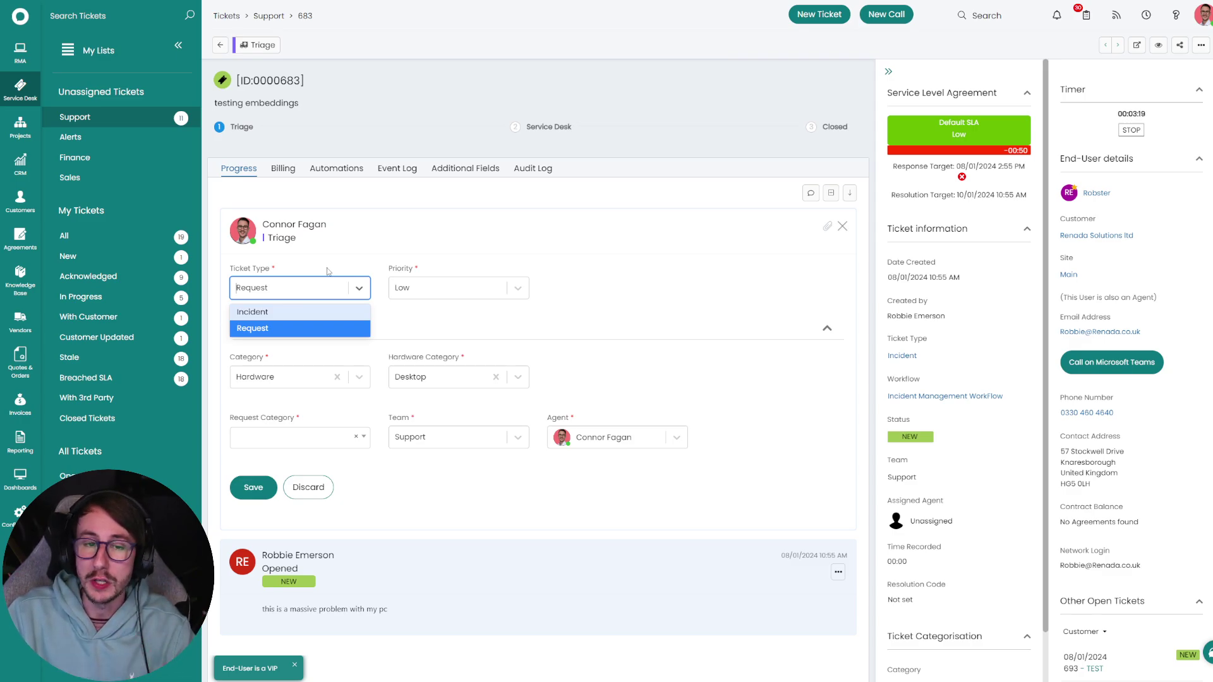
Open the Ticket Triaged action in the ticket configuration and review its Status After Action setting
left_click(19, 513)
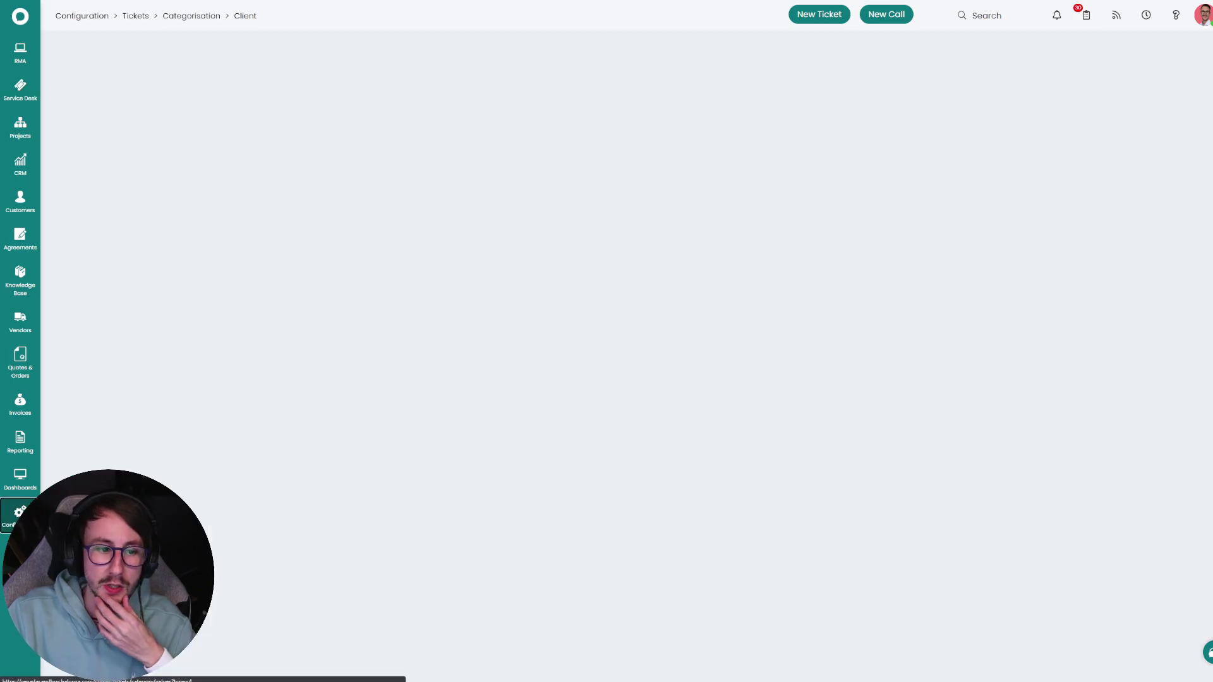
left_click(124, 135)
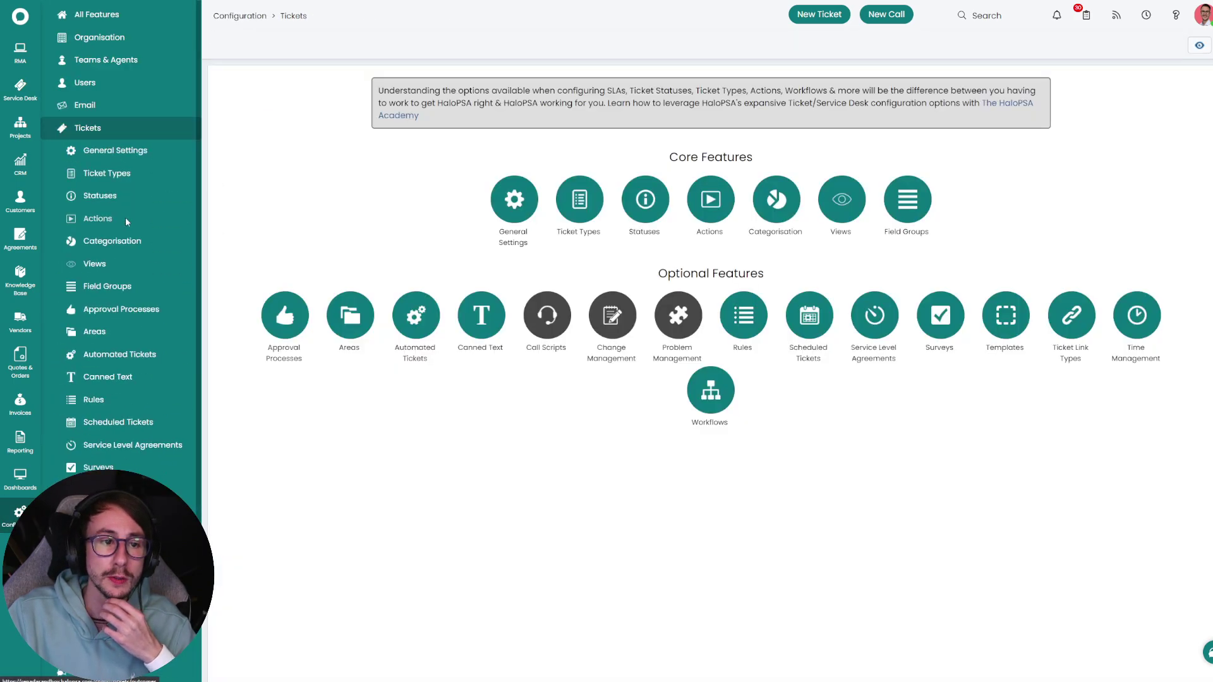
left_click(98, 219)
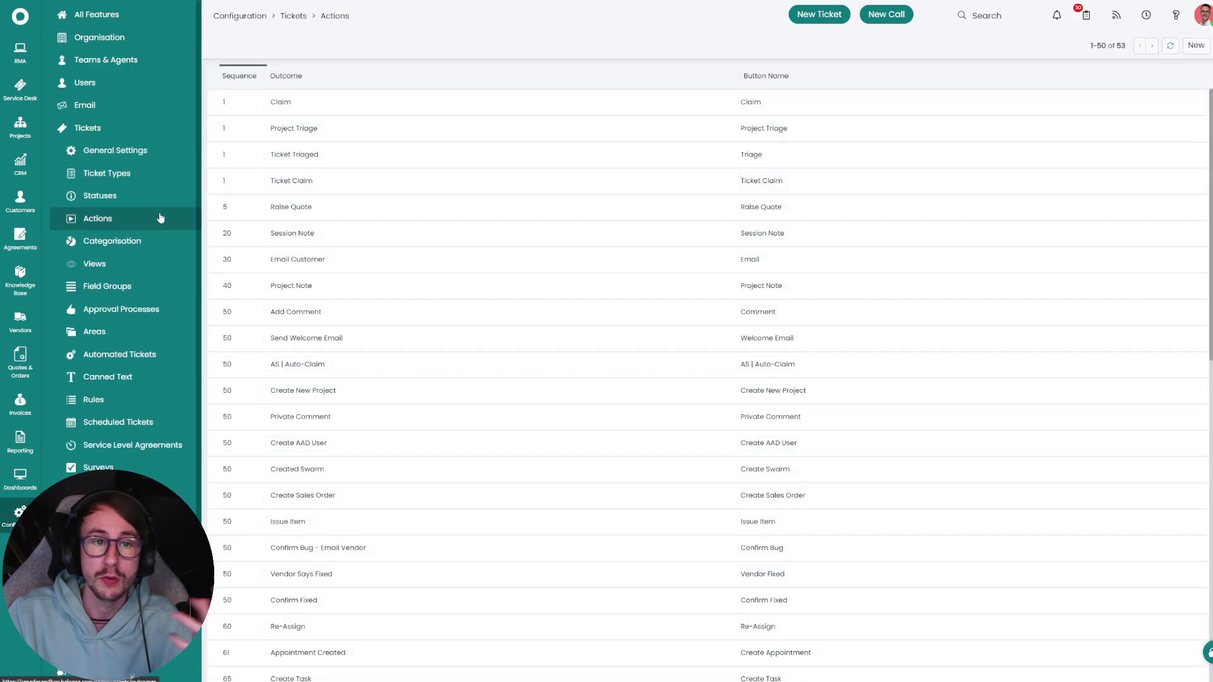
left_click(324, 164)
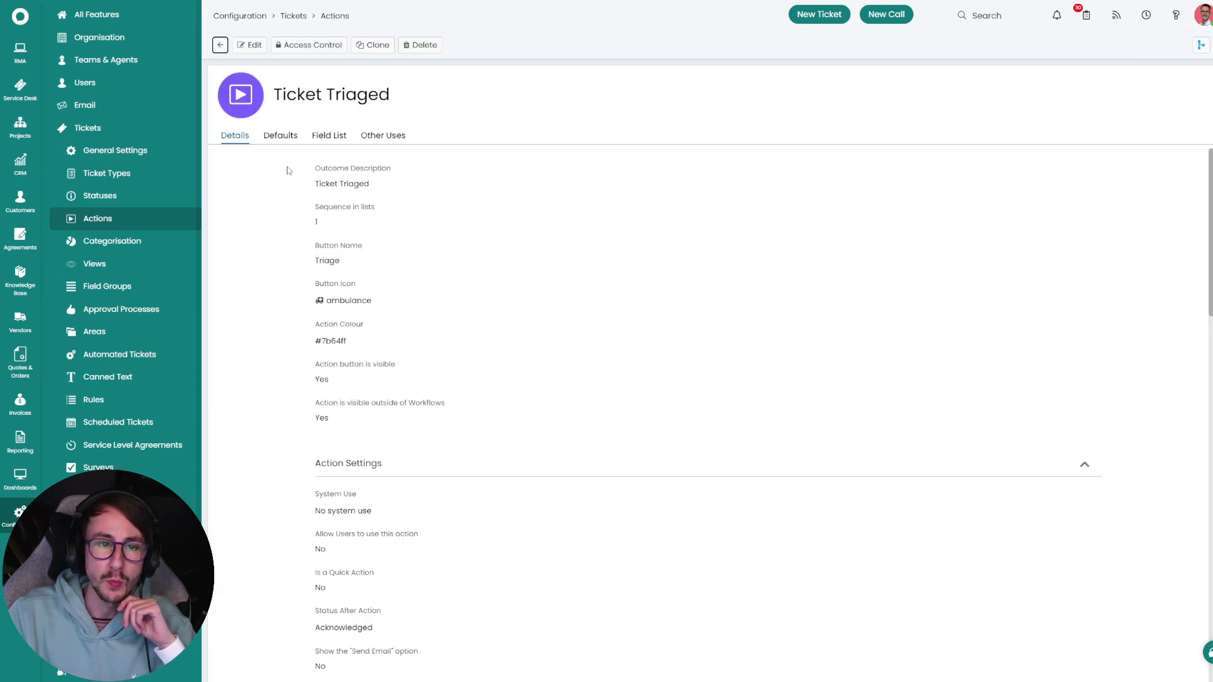
left_click_drag(383, 629, 298, 544)
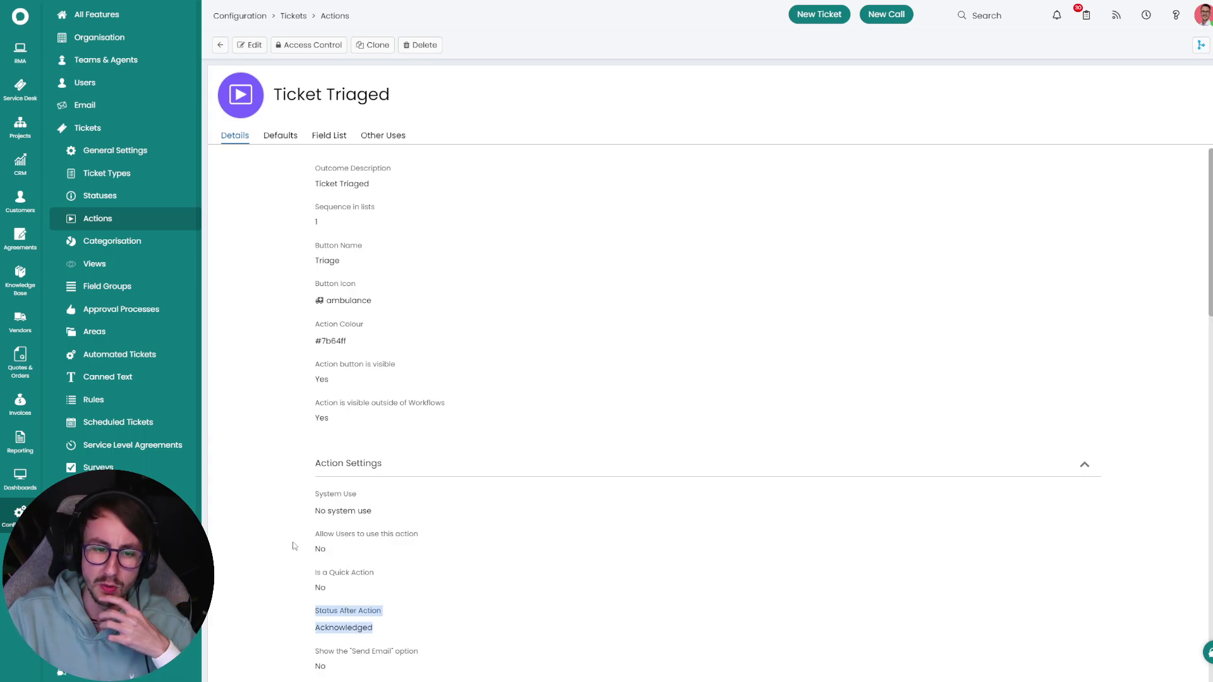
left_click(293, 547)
Review the Default Agent setting among the Ticket Triaged action's defaults
left_click(281, 136)
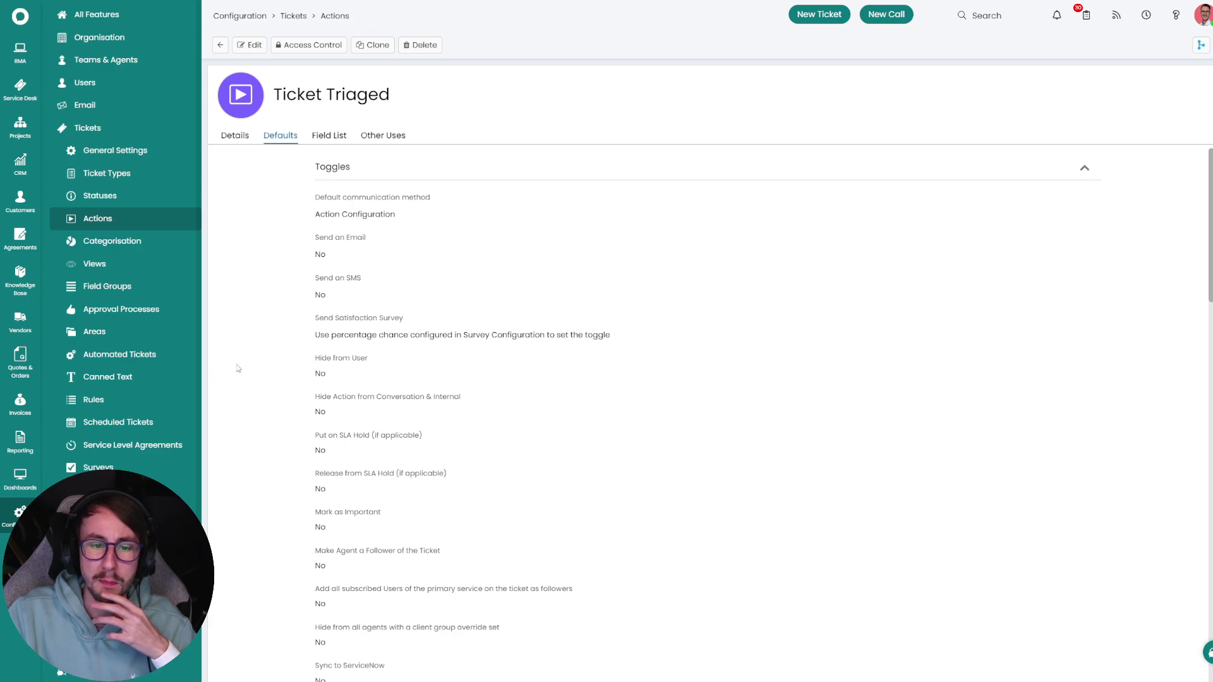
scroll(249, 425, "down", 6)
left_click_drag(414, 494, 306, 482)
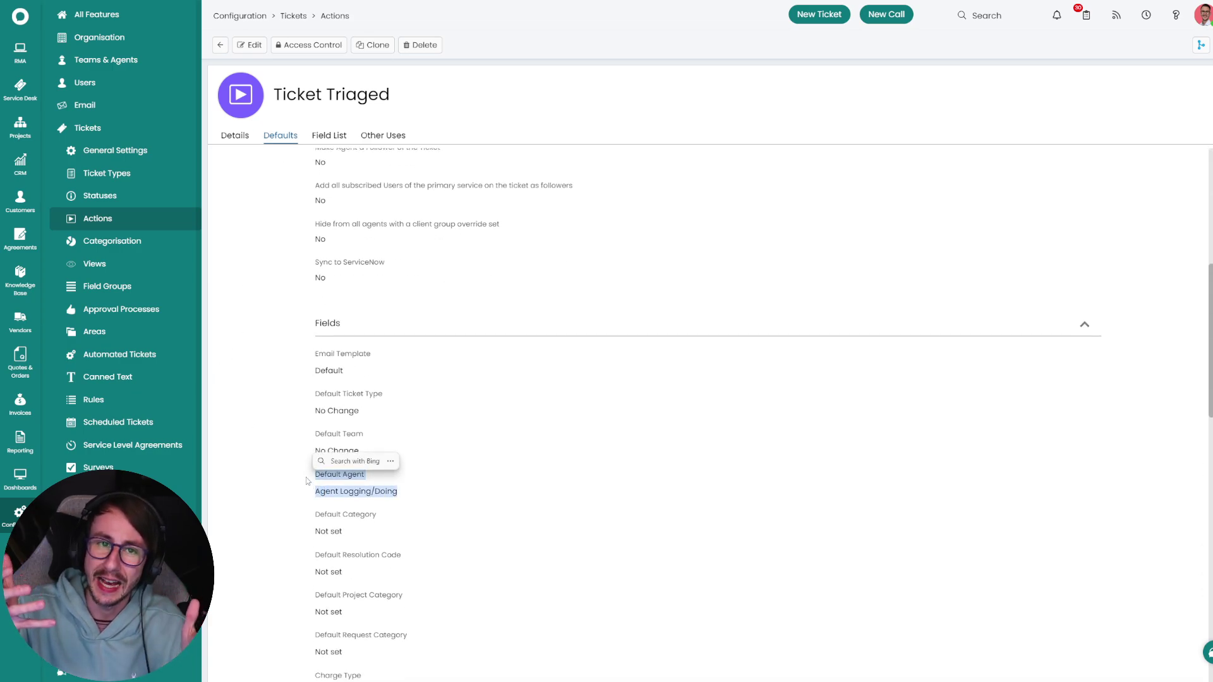
Open the Ticket Triaged action's field list for editing and inspect the Ticket Type field's value restrictions
left_click(331, 138)
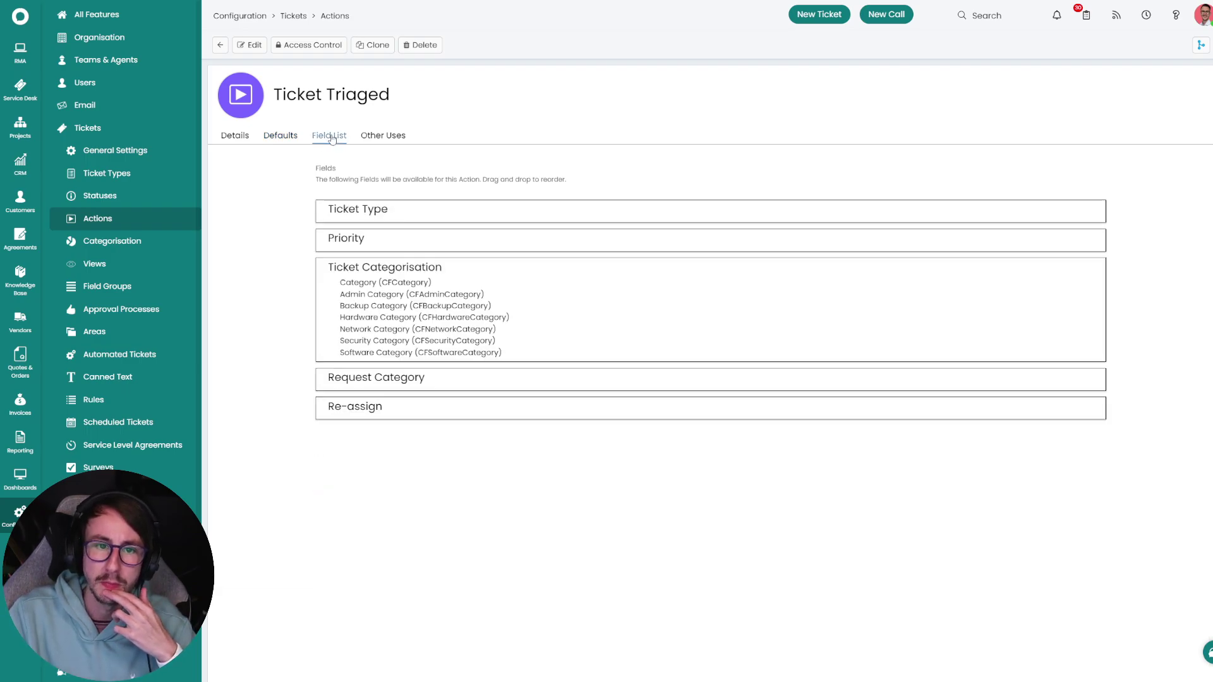
left_click(250, 45)
left_click_drag(394, 213, 338, 212)
left_click_drag(354, 209, 1051, 226)
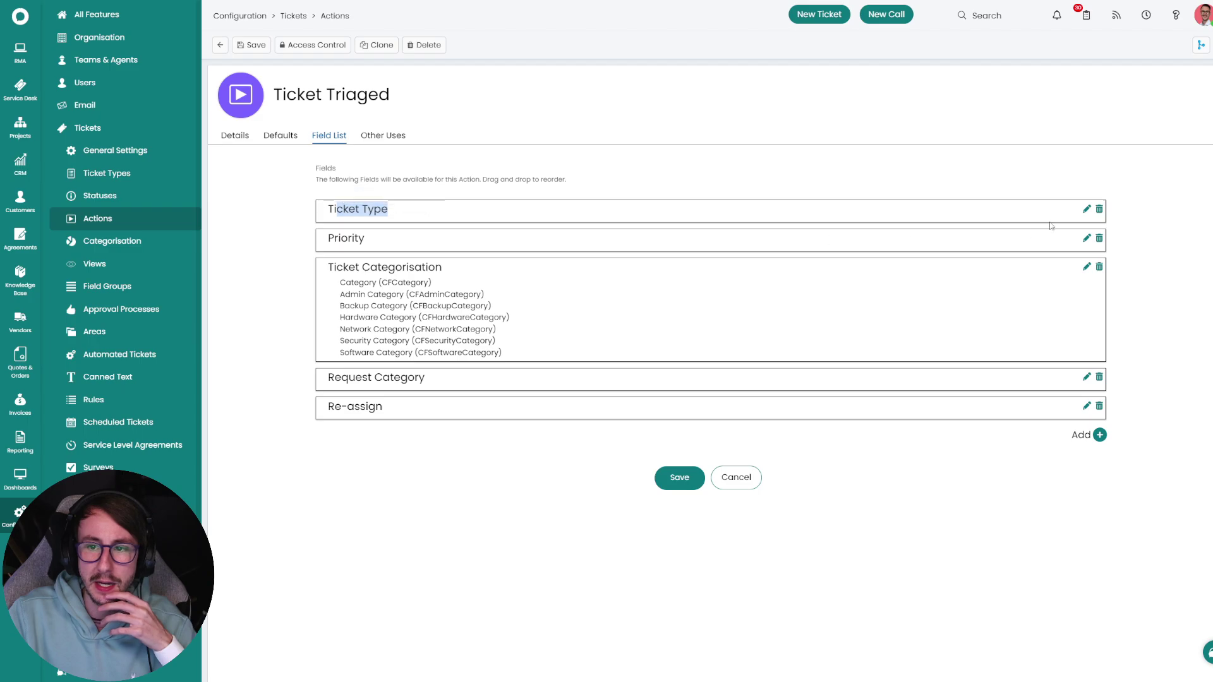
left_click(1086, 209)
left_click_drag(461, 395, 492, 422)
mouse_move(537, 417)
left_mouse_down()
mouse_move(572, 422)
mouse_move(525, 425)
left_mouse_up()
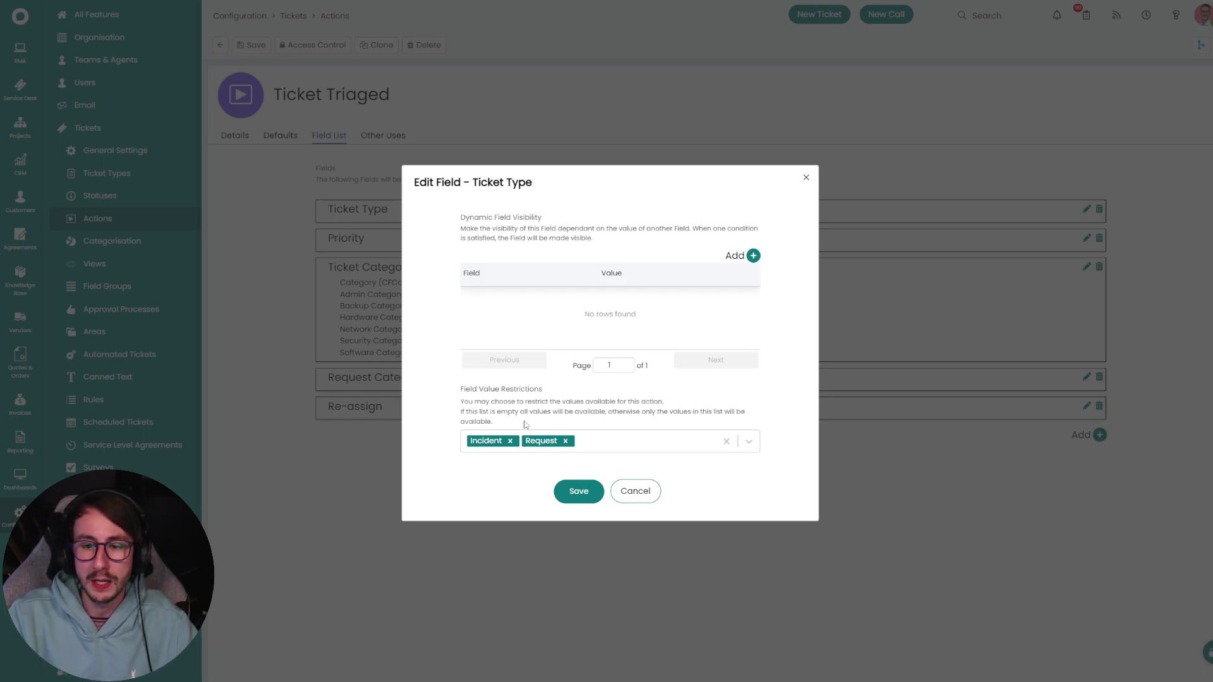
left_click(635, 491)
Inspect the Request Category field's agent visibility and dynamic visibility condition in the Ticket Triaged action
left_click_drag(425, 378, 333, 385)
left_click(364, 448)
left_click_drag(426, 377, 326, 379)
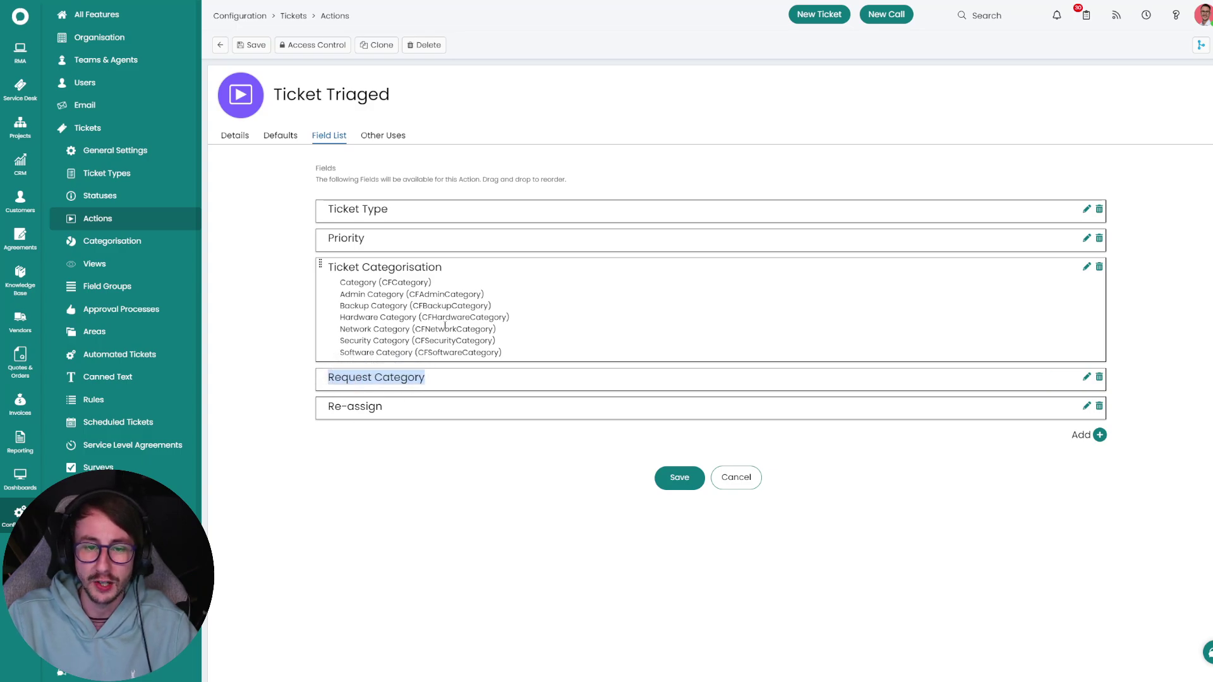
left_click(436, 466)
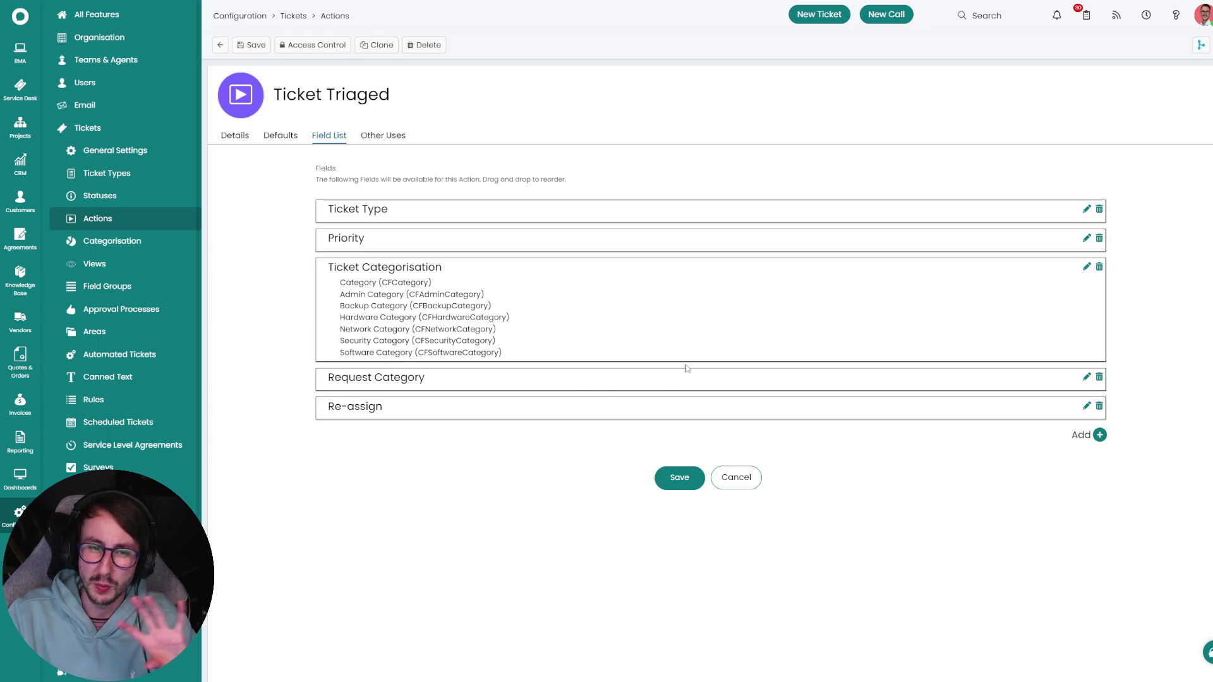
left_click(1087, 377)
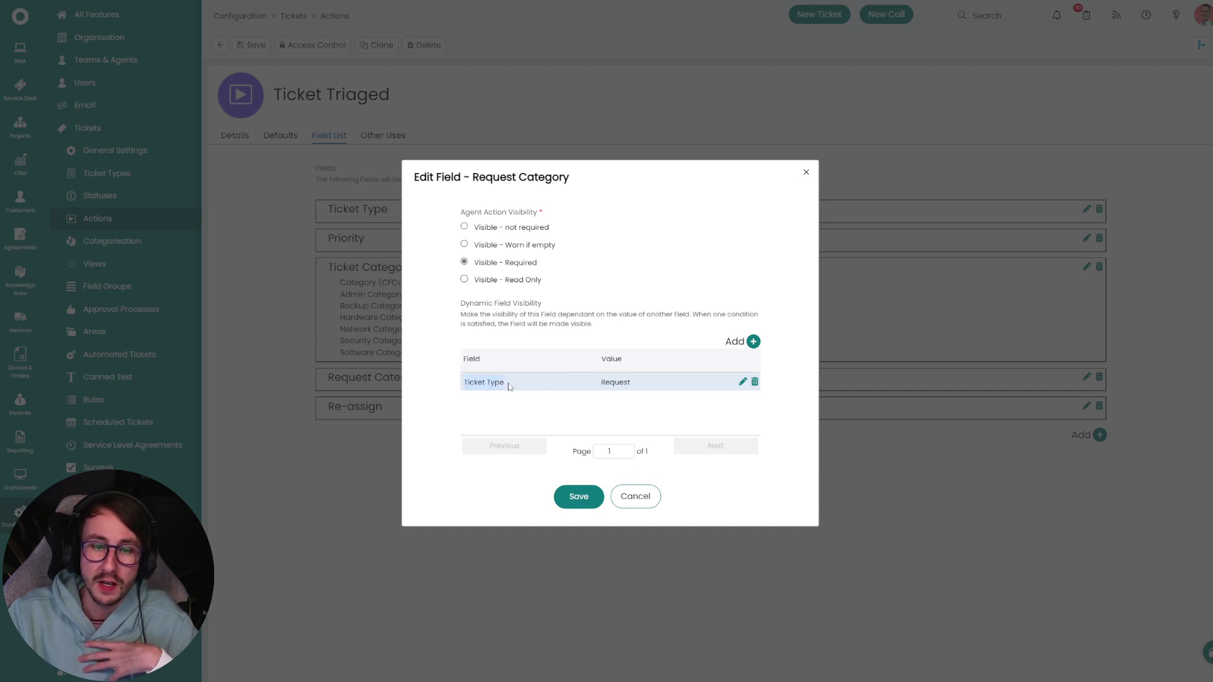
left_click(635, 496)
Switch the ticket's triage form to Incident and back to Request, and check the available request categories
left_click(20, 86)
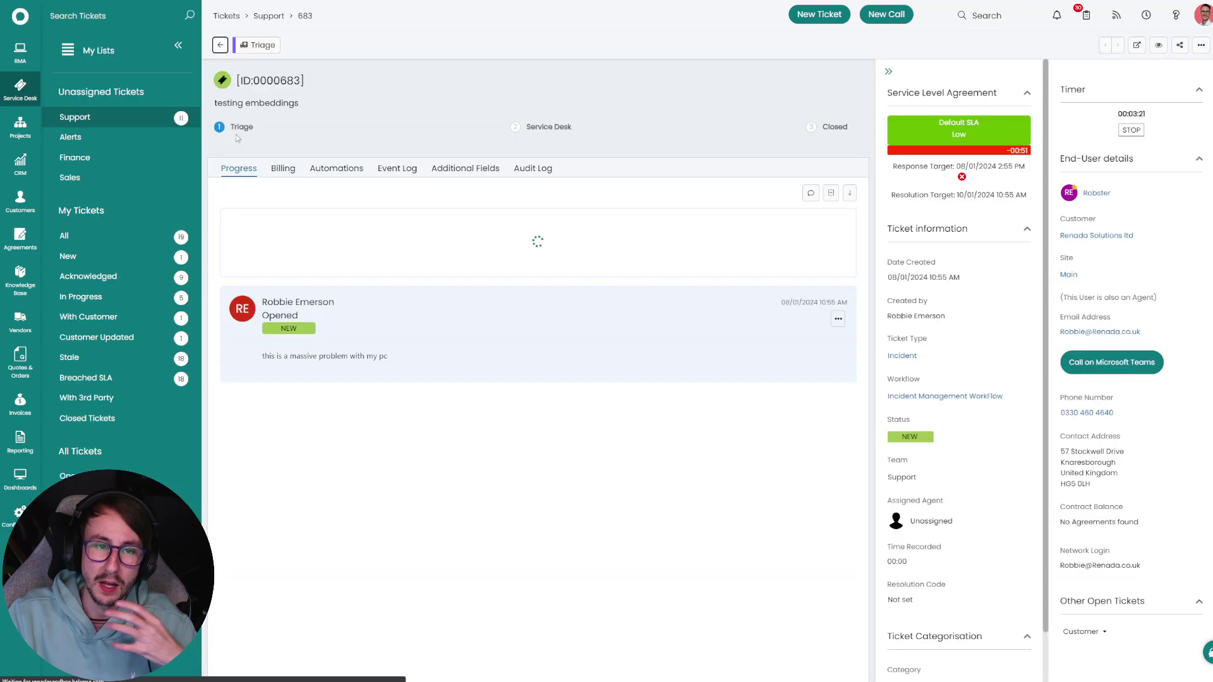
left_click(352, 288)
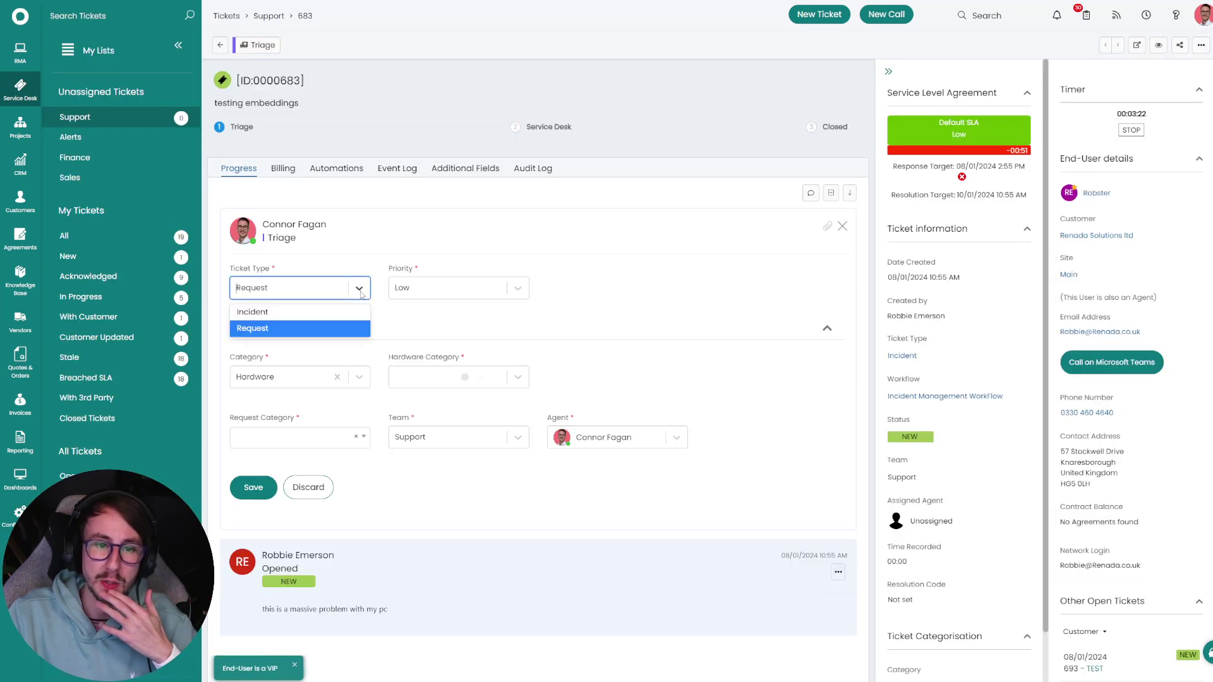
left_click(355, 312)
left_click(358, 288)
left_click(340, 328)
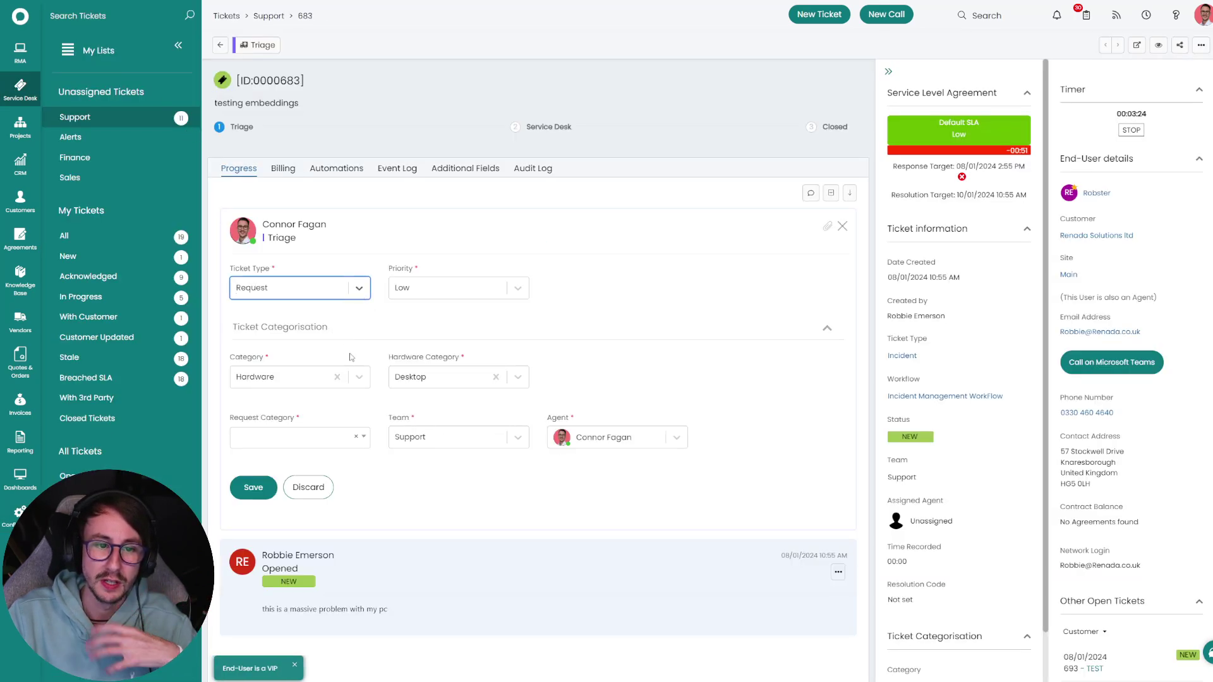
left_click(266, 435)
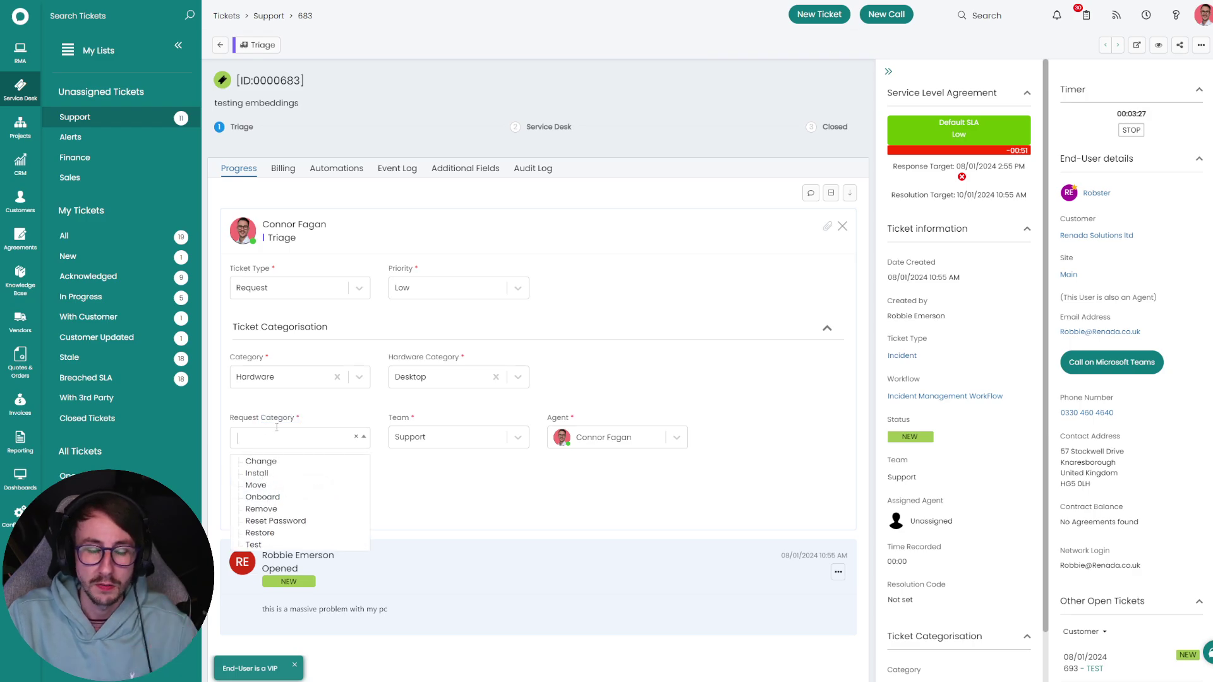
left_click(423, 494)
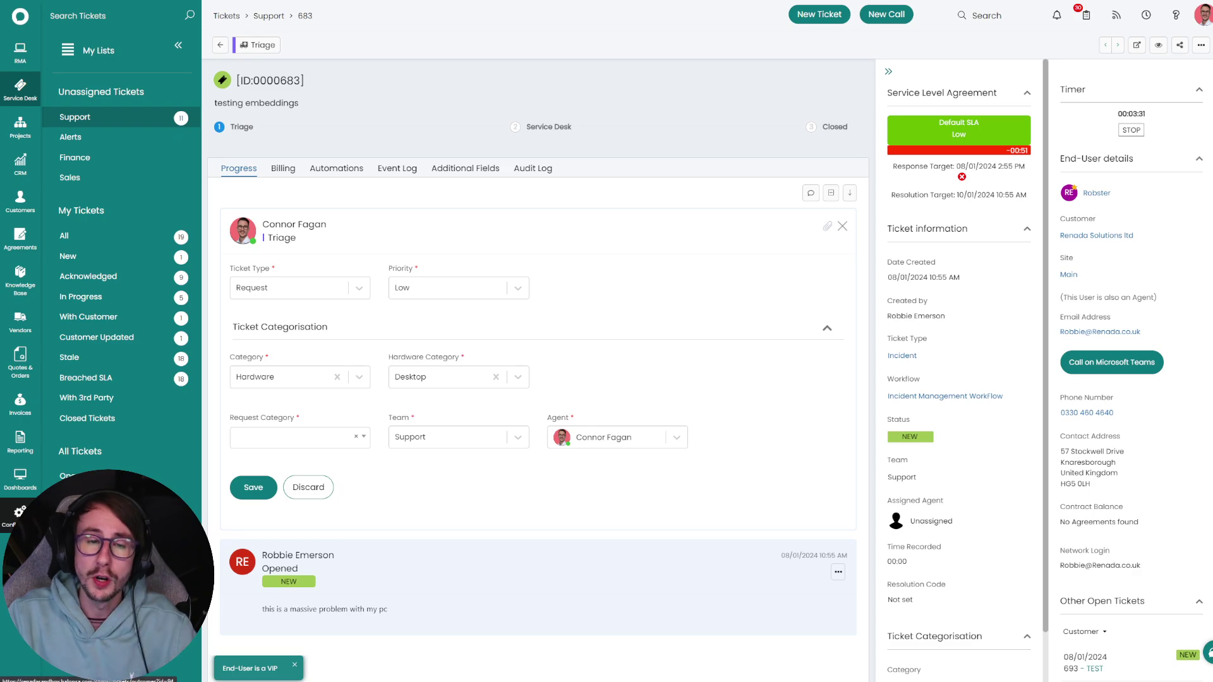
Open the Incident Management WorkFlow in the ticket configuration to examine its stages and actions
left_click(20, 512)
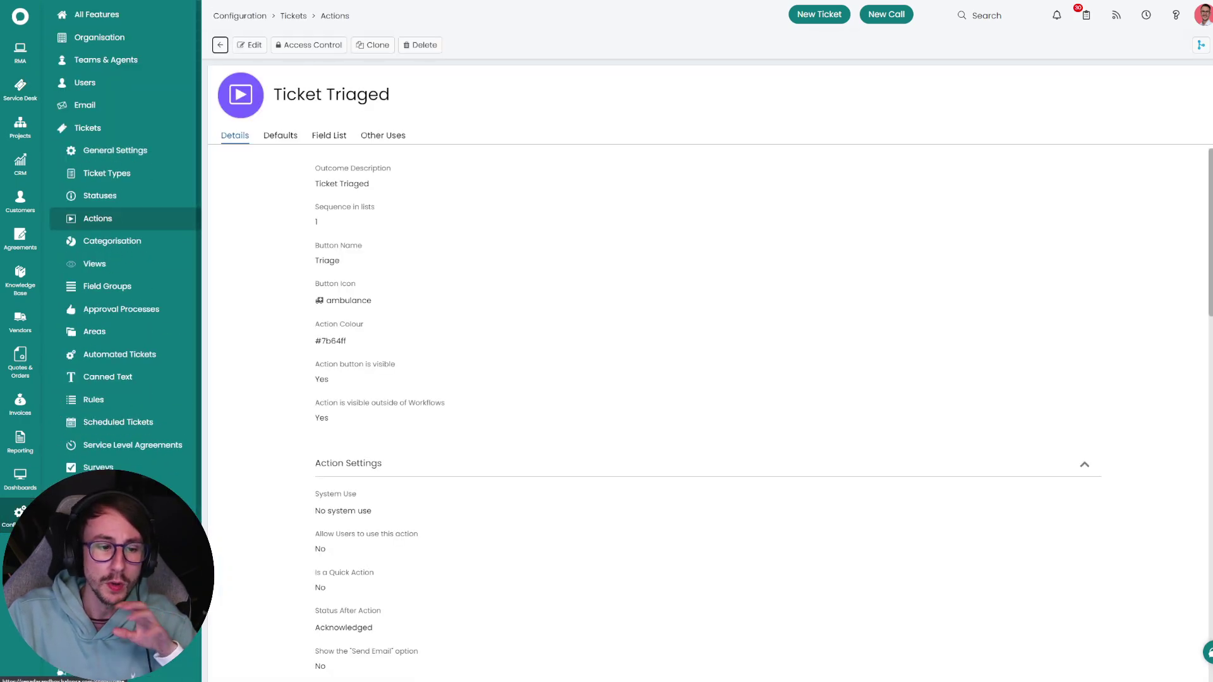
left_click(94, 672)
left_click(296, 109)
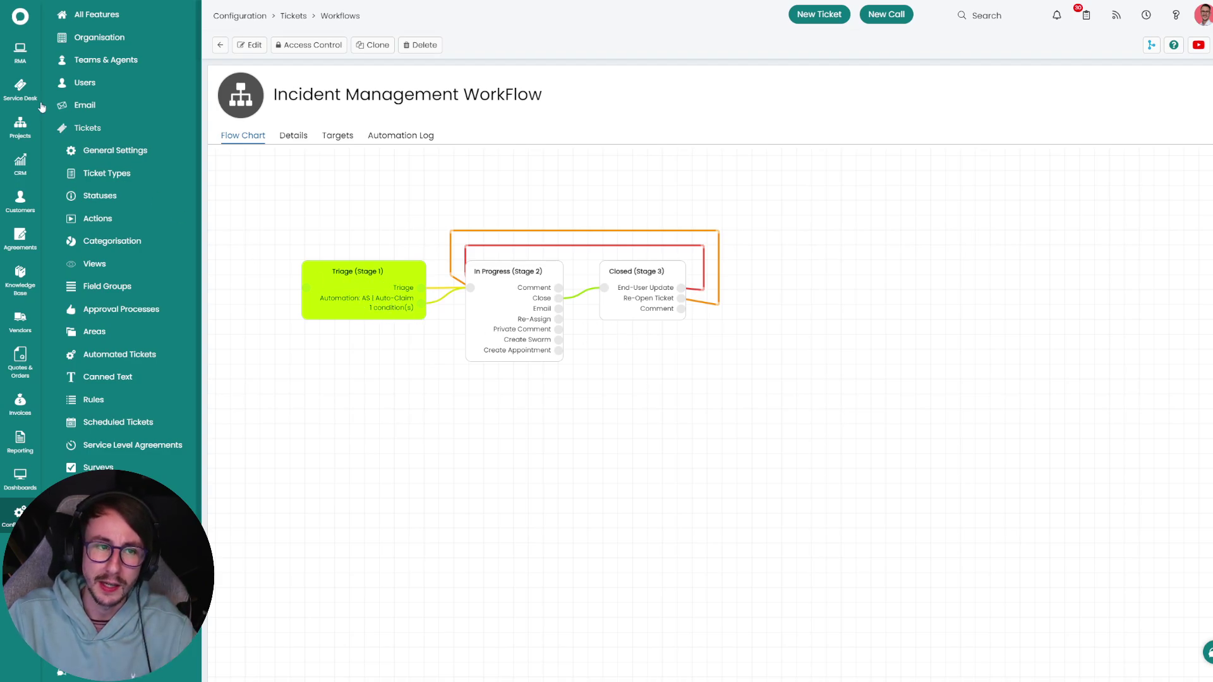
Start a new Request ticket from the support list and assign it to the logged-in agent
left_click(20, 87)
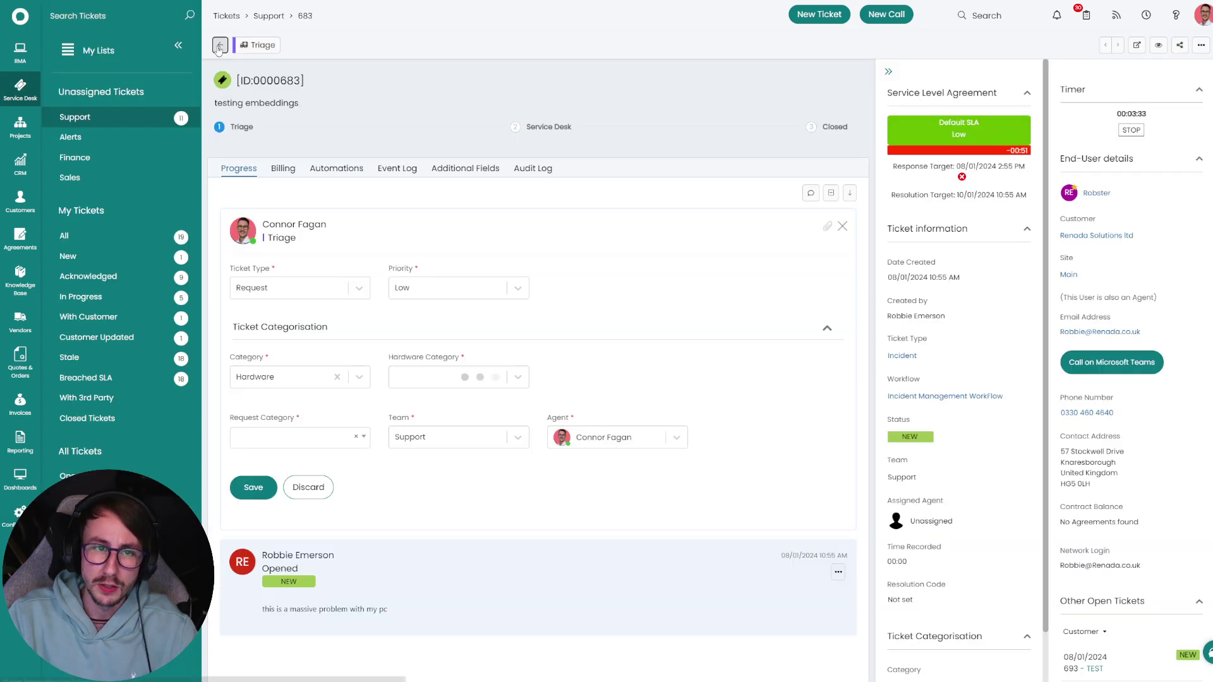
left_click(220, 45)
left_click(1176, 45)
left_click(1138, 63)
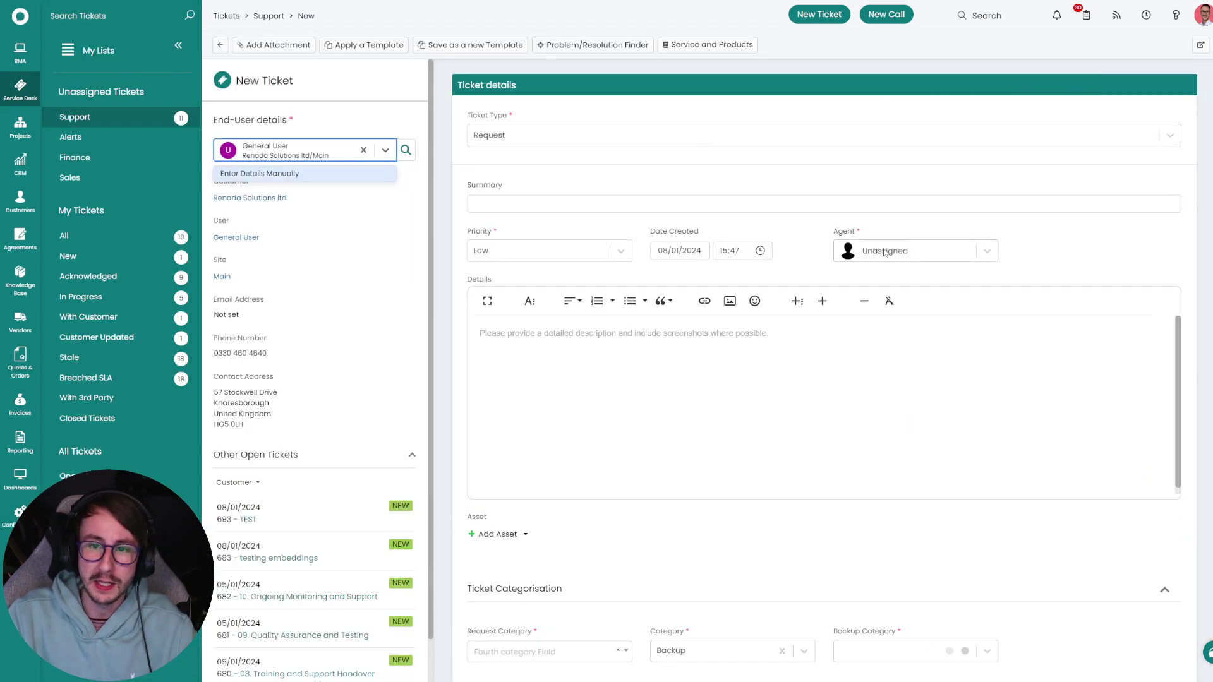
left_click(910, 251)
left_click(884, 304)
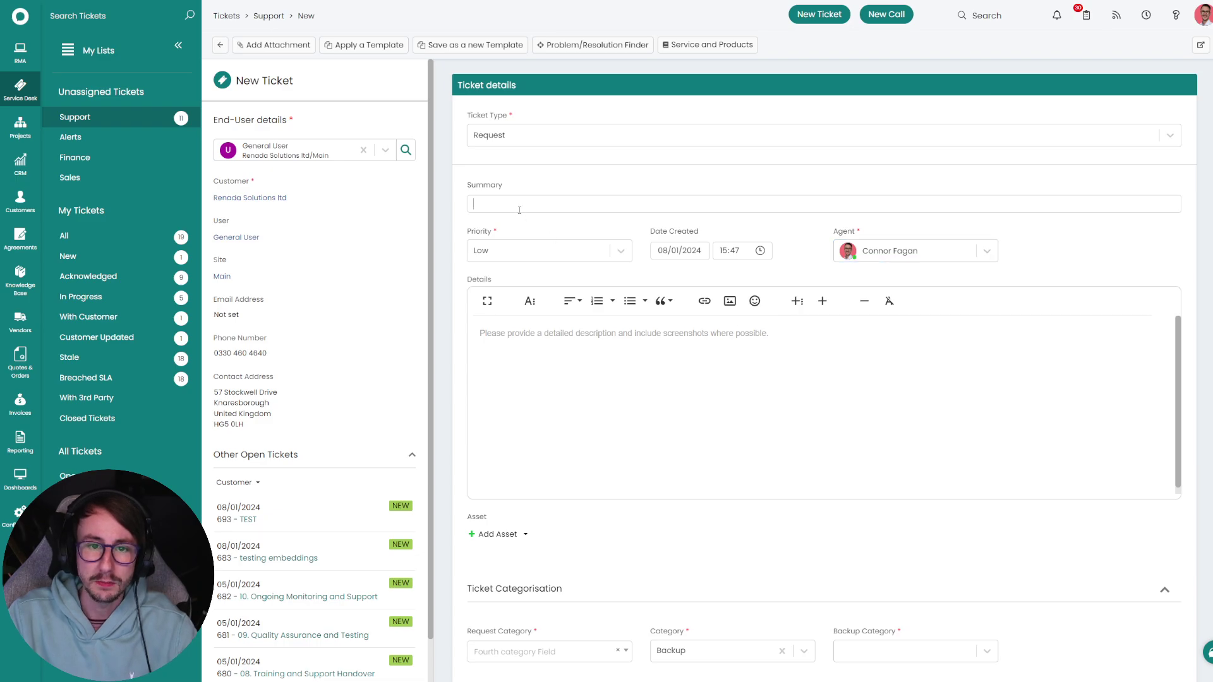
Enter "Self Assigned Ticket" as both the summary and the details of the new ticket
key("BackSpace")
key("BackSpace")
key("BackSpace")
key("BackSpace")
type("Self Assign")
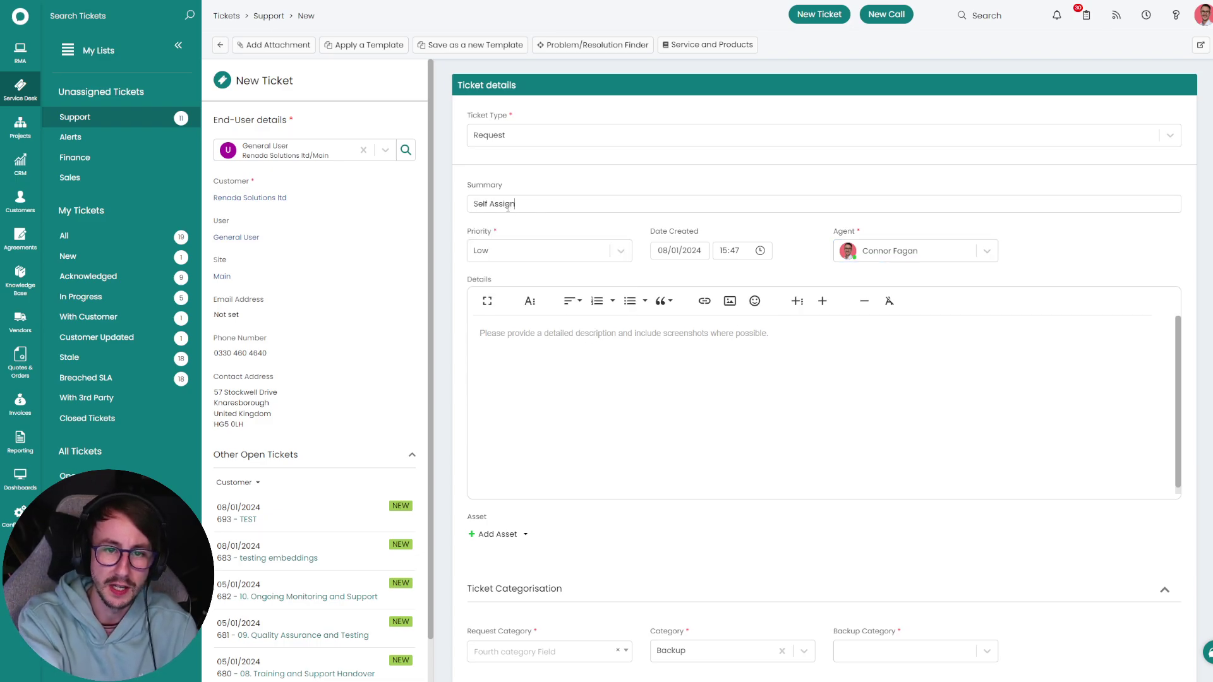
key("ctrl+a")
key("ctrl+c")
left_click(590, 392)
key("ctrl+v")
scroll(679, 498, "down", 1)
scroll(670, 487, "down", 1)
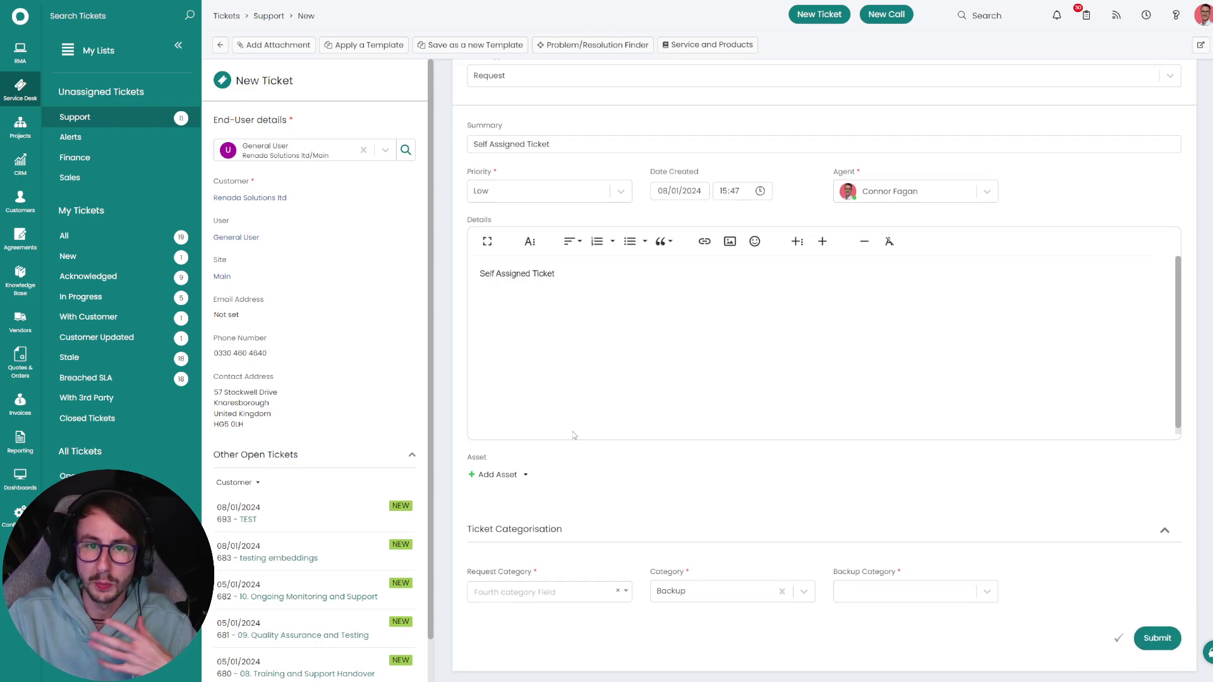
Change the new ticket's type to Incident and set its backup category to Datto SaaS
scroll(572, 435, "up", 1)
left_click(512, 139)
left_click(510, 156)
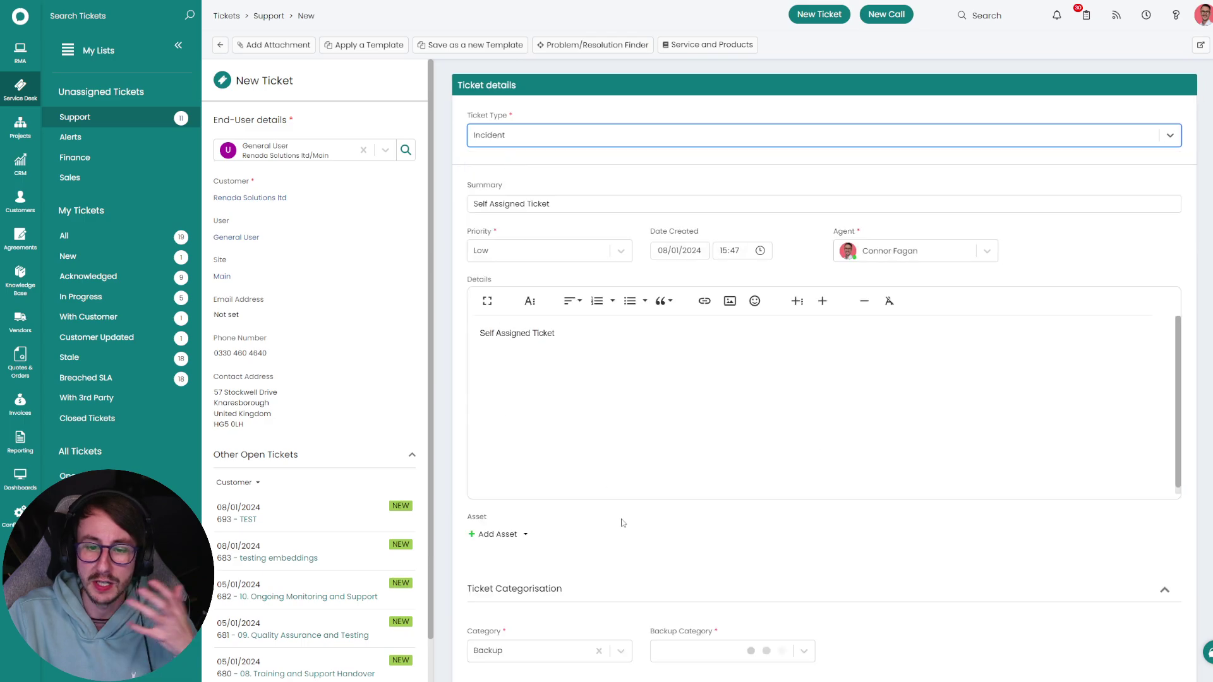
scroll(622, 524, "down", 1)
left_click(724, 593)
left_click(726, 615)
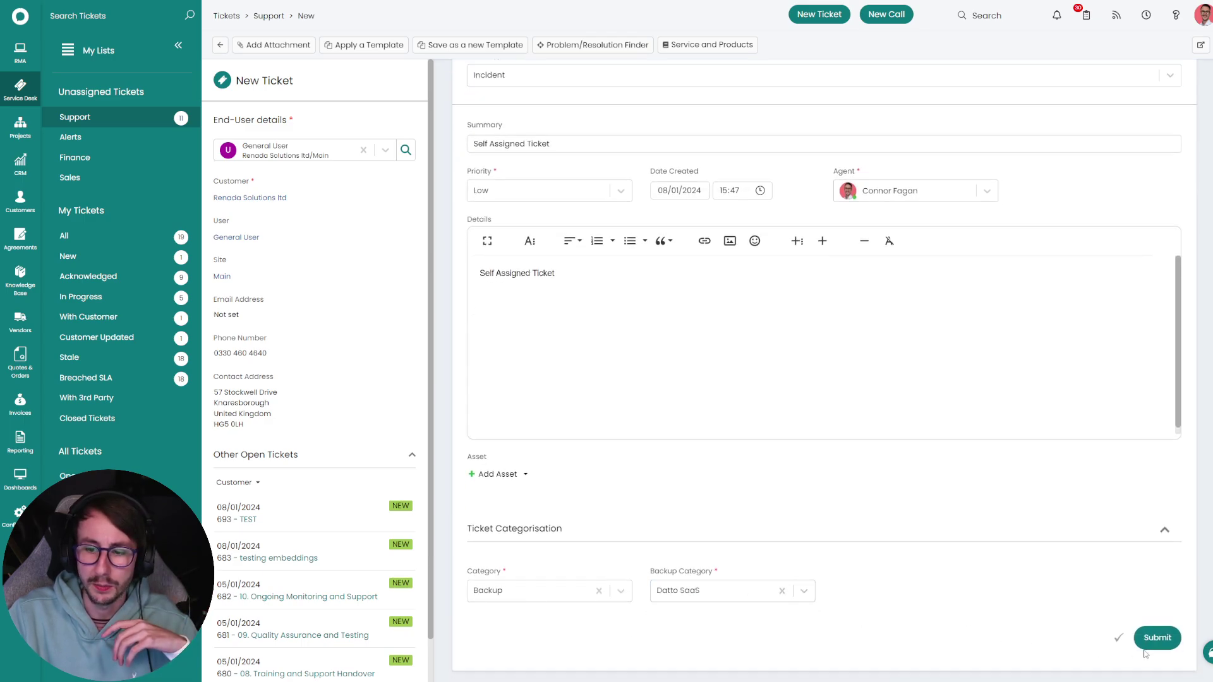
Submit the self-assigned ticket and reload it to check its workflow stage
left_click(1145, 649)
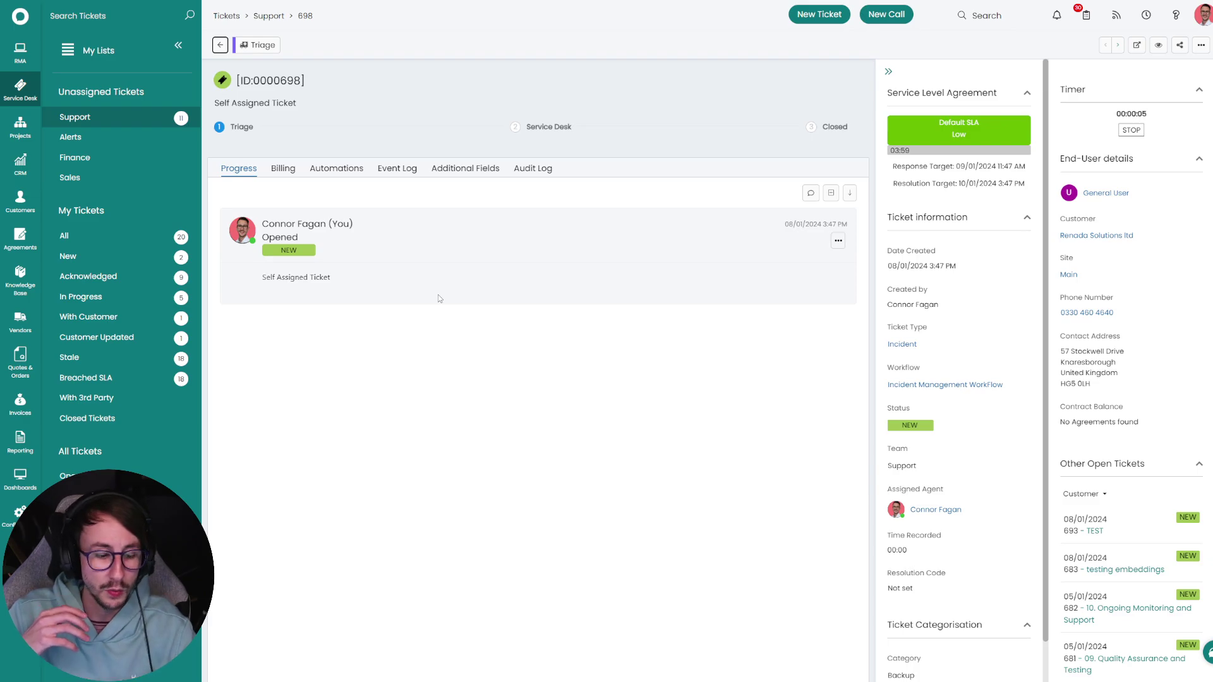
key("F5")
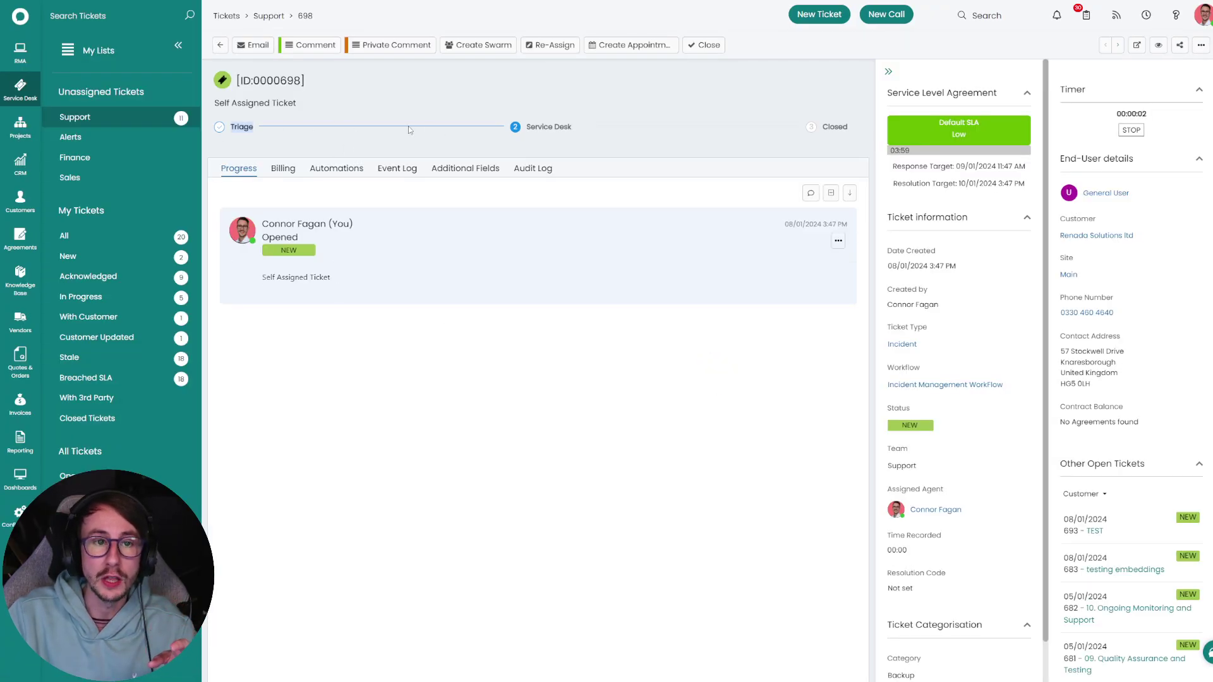
left_click(572, 126)
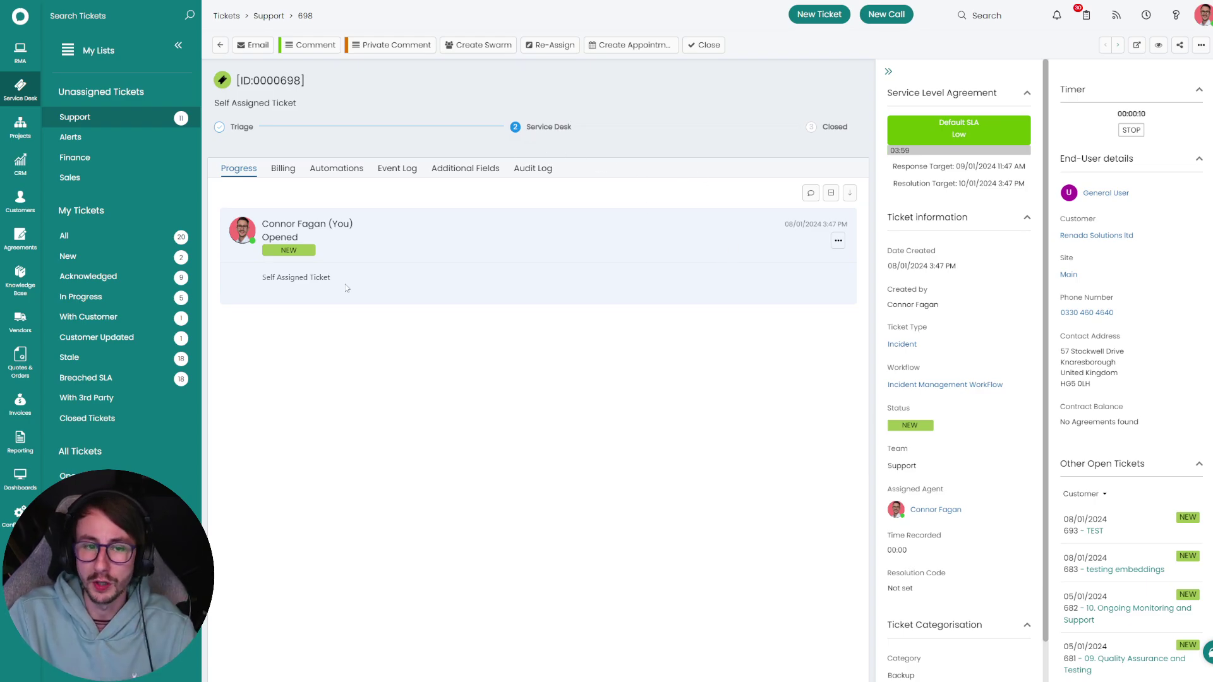
Open the Triage step of the Incident Management WorkFlow in the ticket configuration
left_click(20, 512)
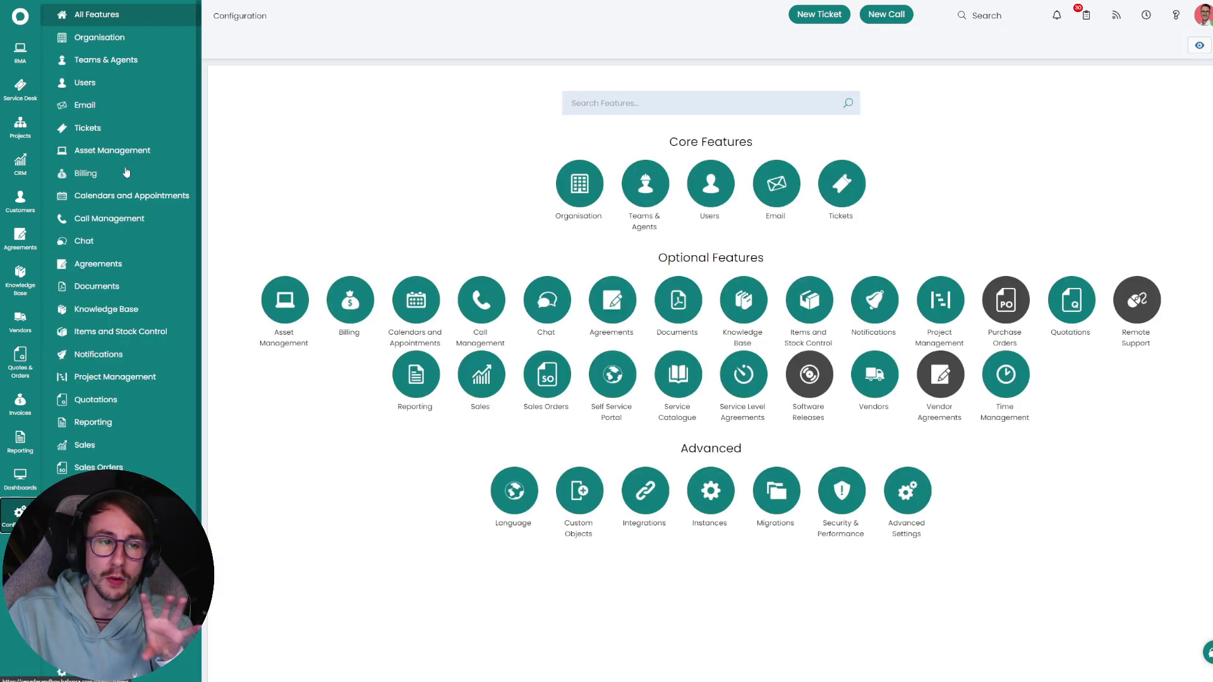
left_click(109, 133)
left_click(711, 390)
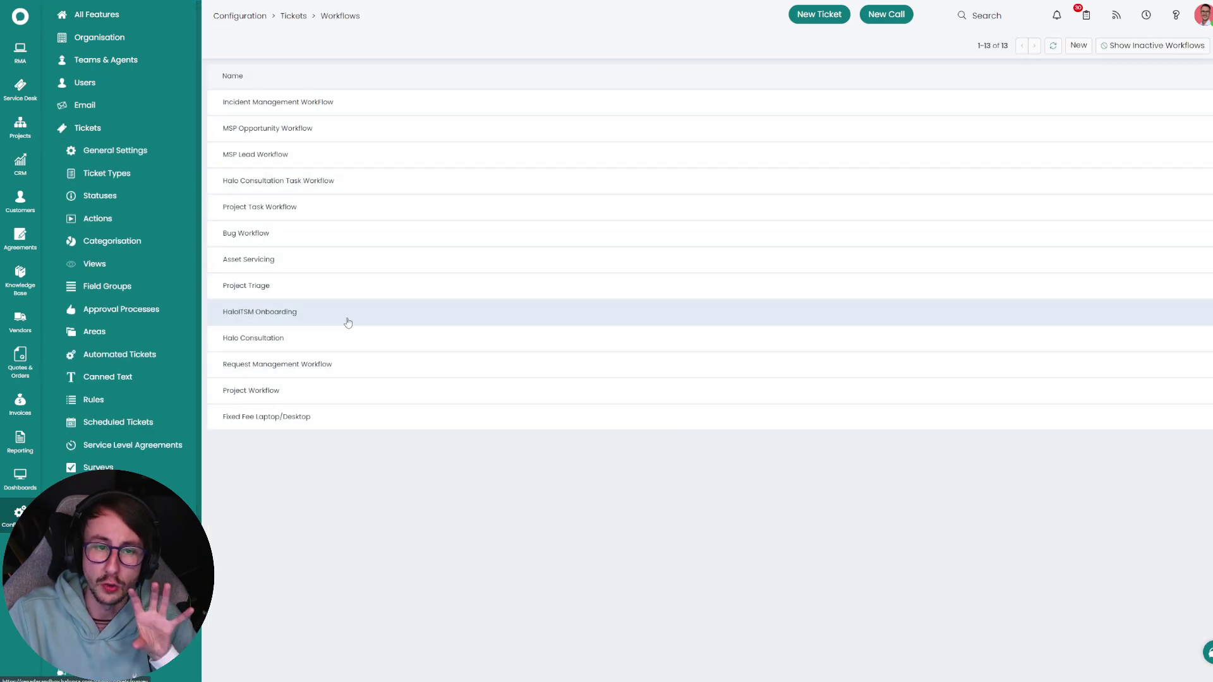
left_click(311, 105)
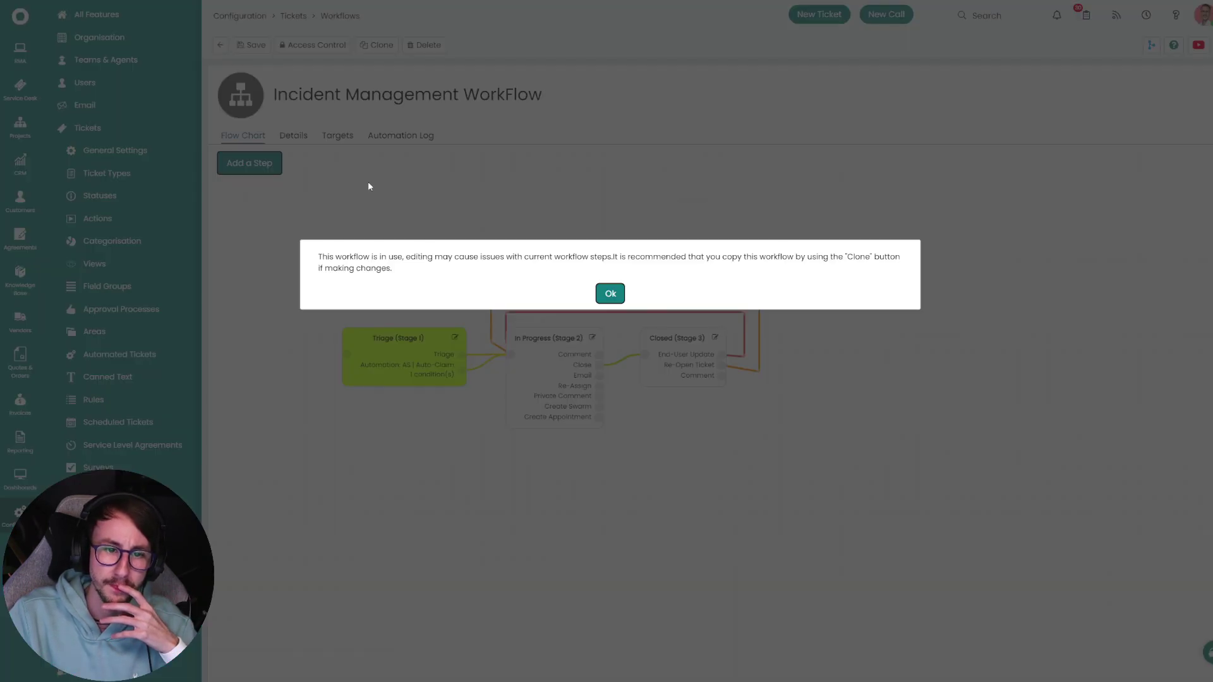
left_click(611, 294)
left_click(455, 339)
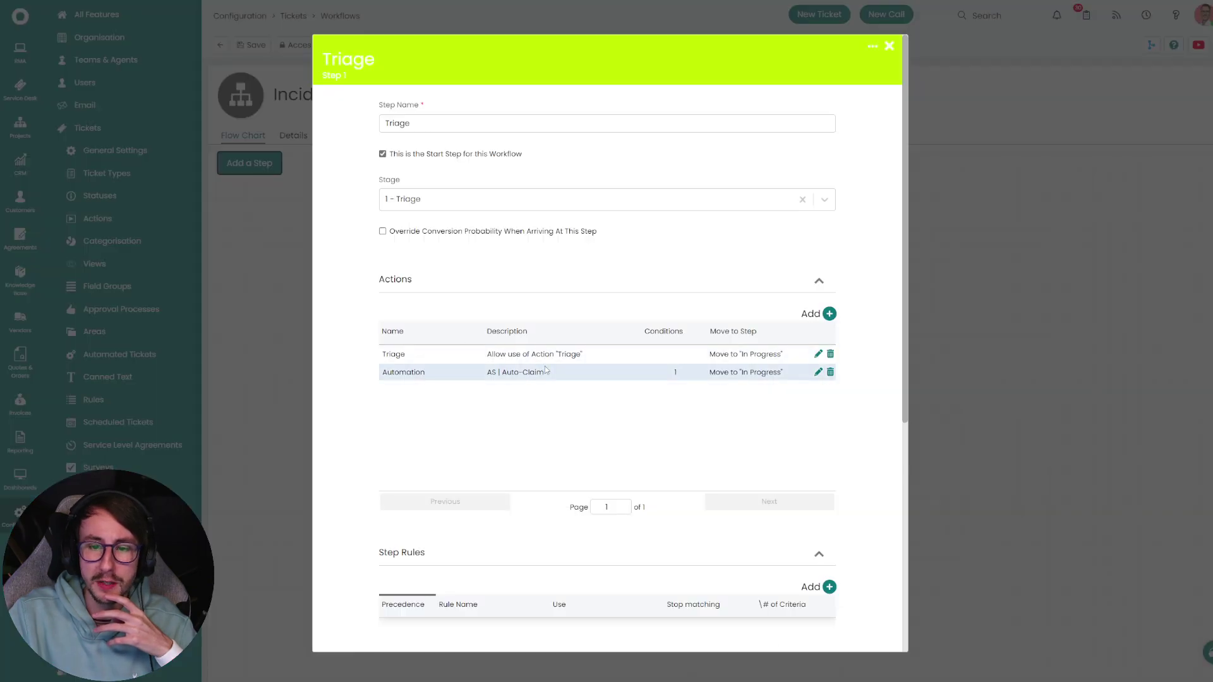
Inspect the trigger and agent condition of the Triage step's AS | Auto-Claim automation, and close it without changes
left_click(818, 373)
left_click_drag(464, 400, 698, 408)
left_click(690, 423)
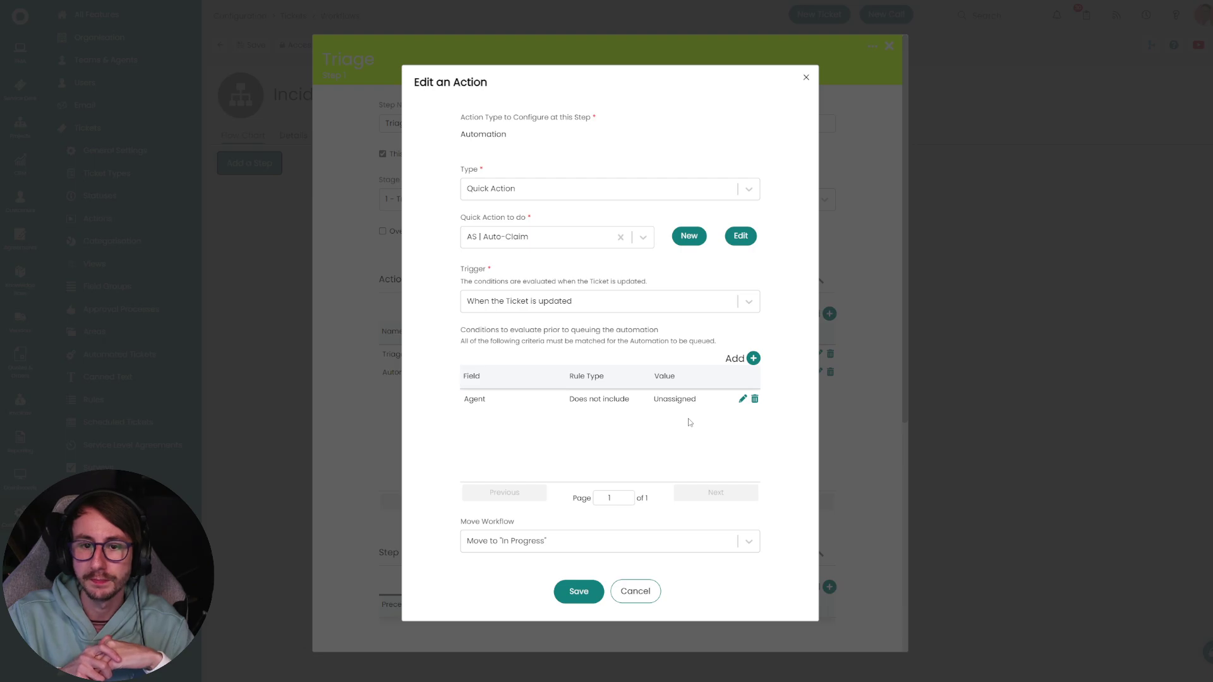
left_click(635, 591)
left_click(891, 48)
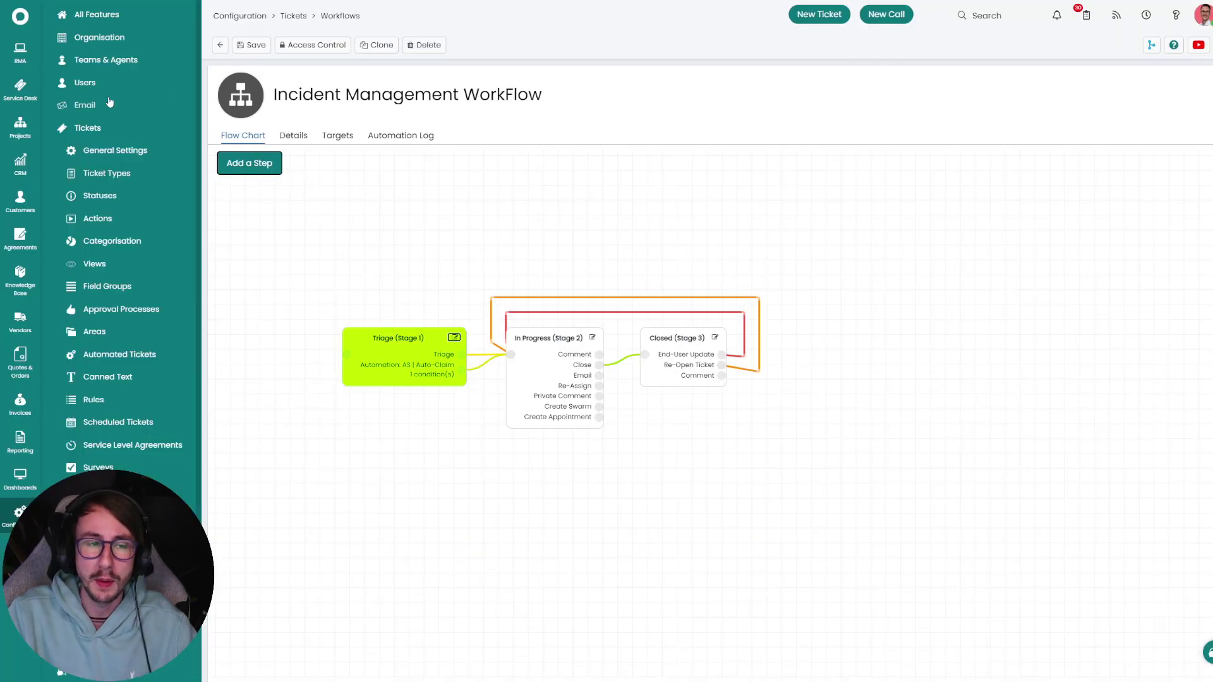
Return to the unassigned support tickets, open the "testing embeddings" ticket and show the ticket type choices in its triage form
left_click(20, 88)
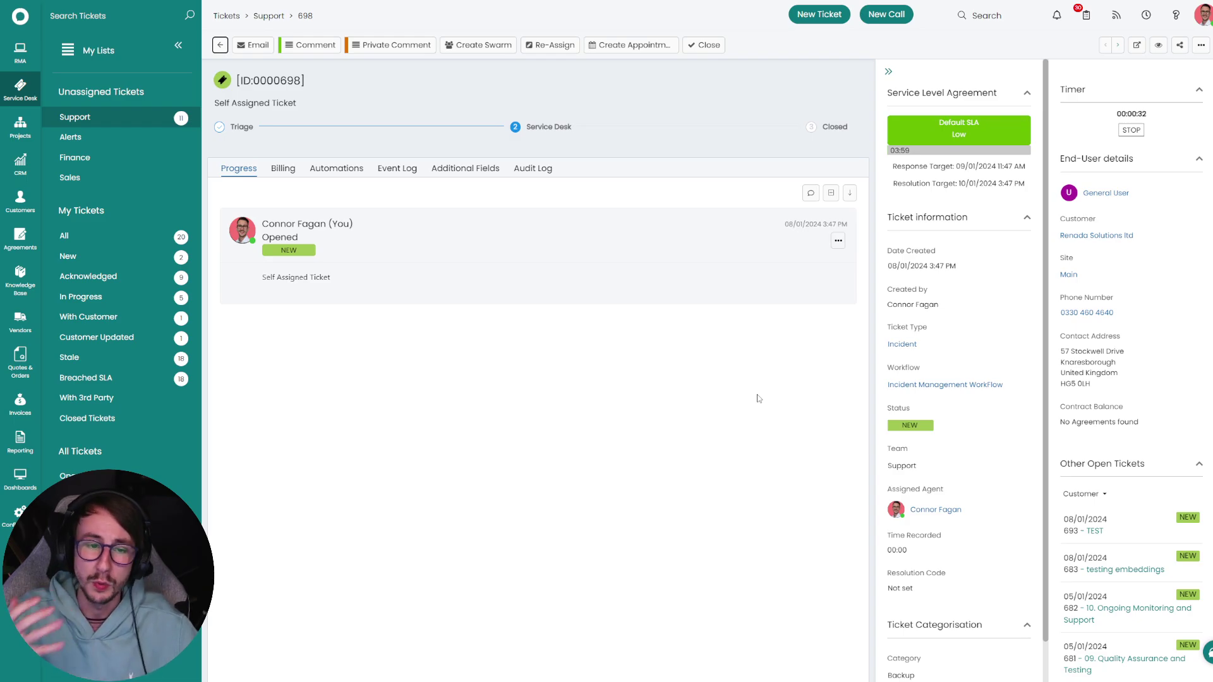
left_click(220, 45)
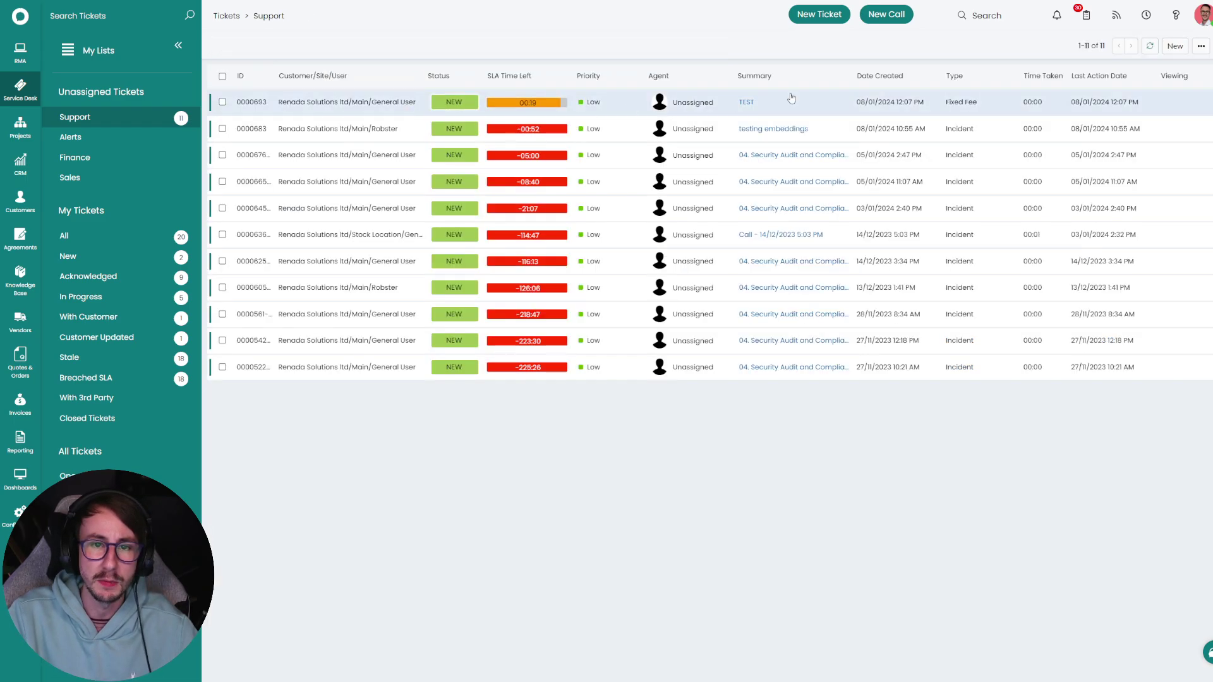
left_click(1096, 130)
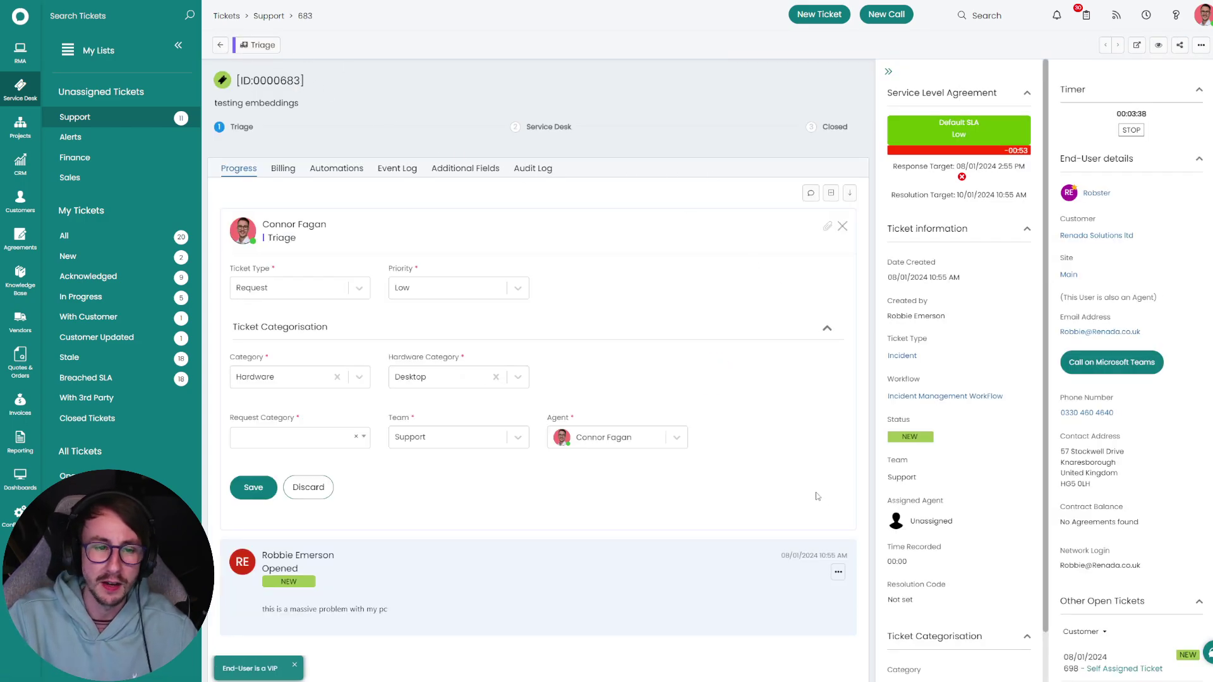
left_click(322, 288)
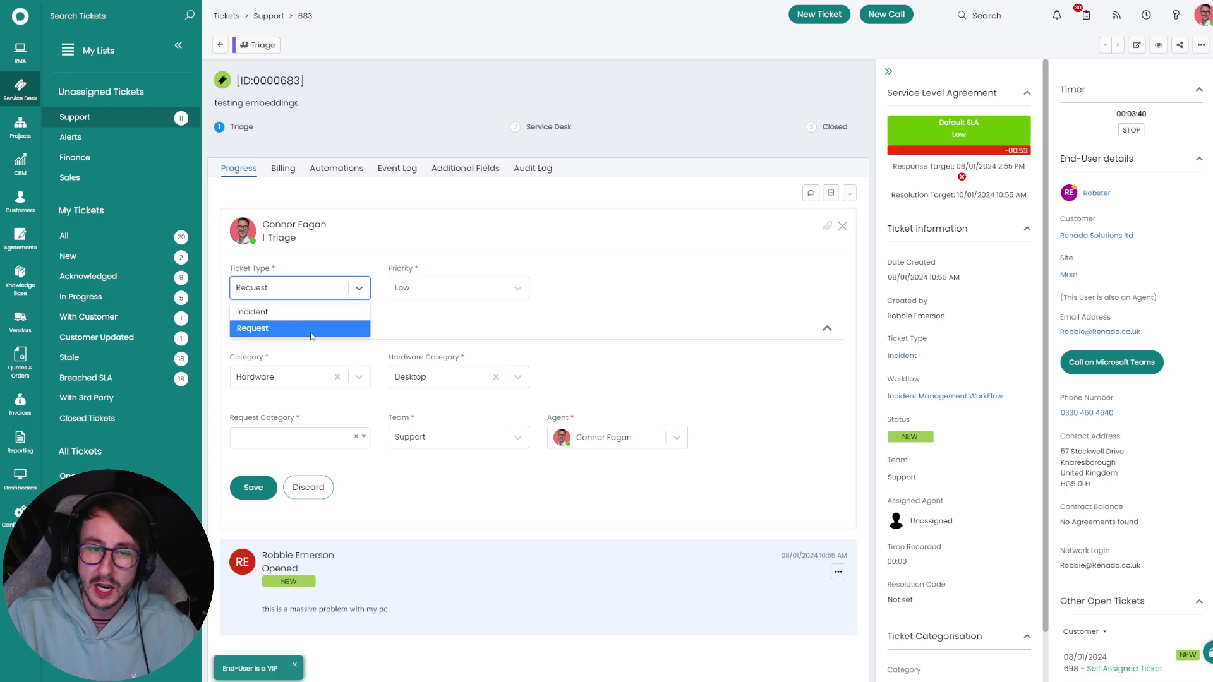